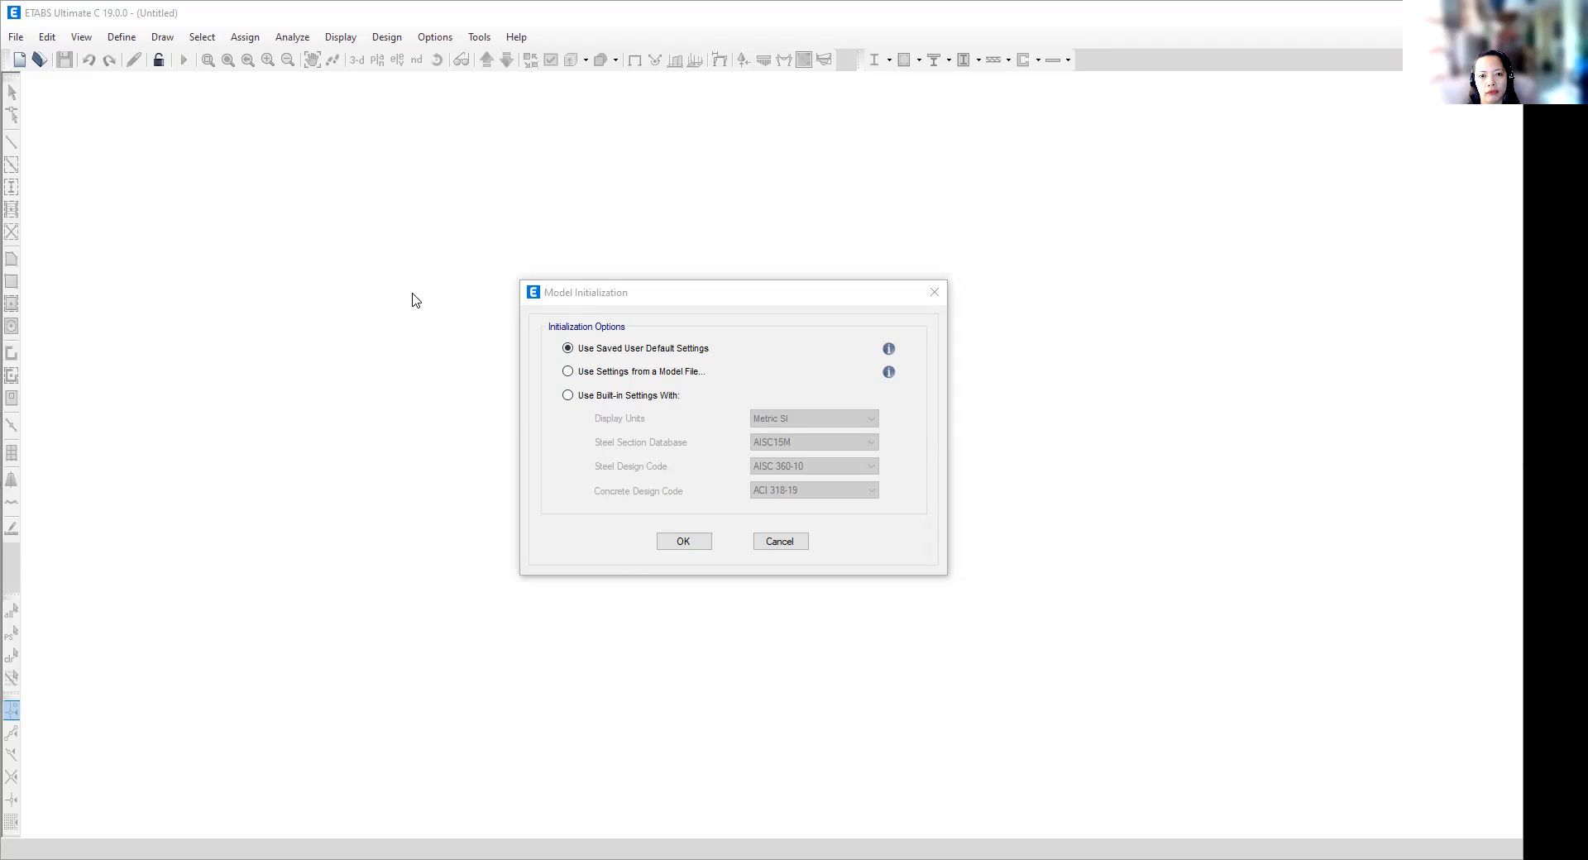
- Create a new model using built-in settings with Metric SI display units
click(936, 298)
click(15, 37)
click(16, 38)
click(16, 37)
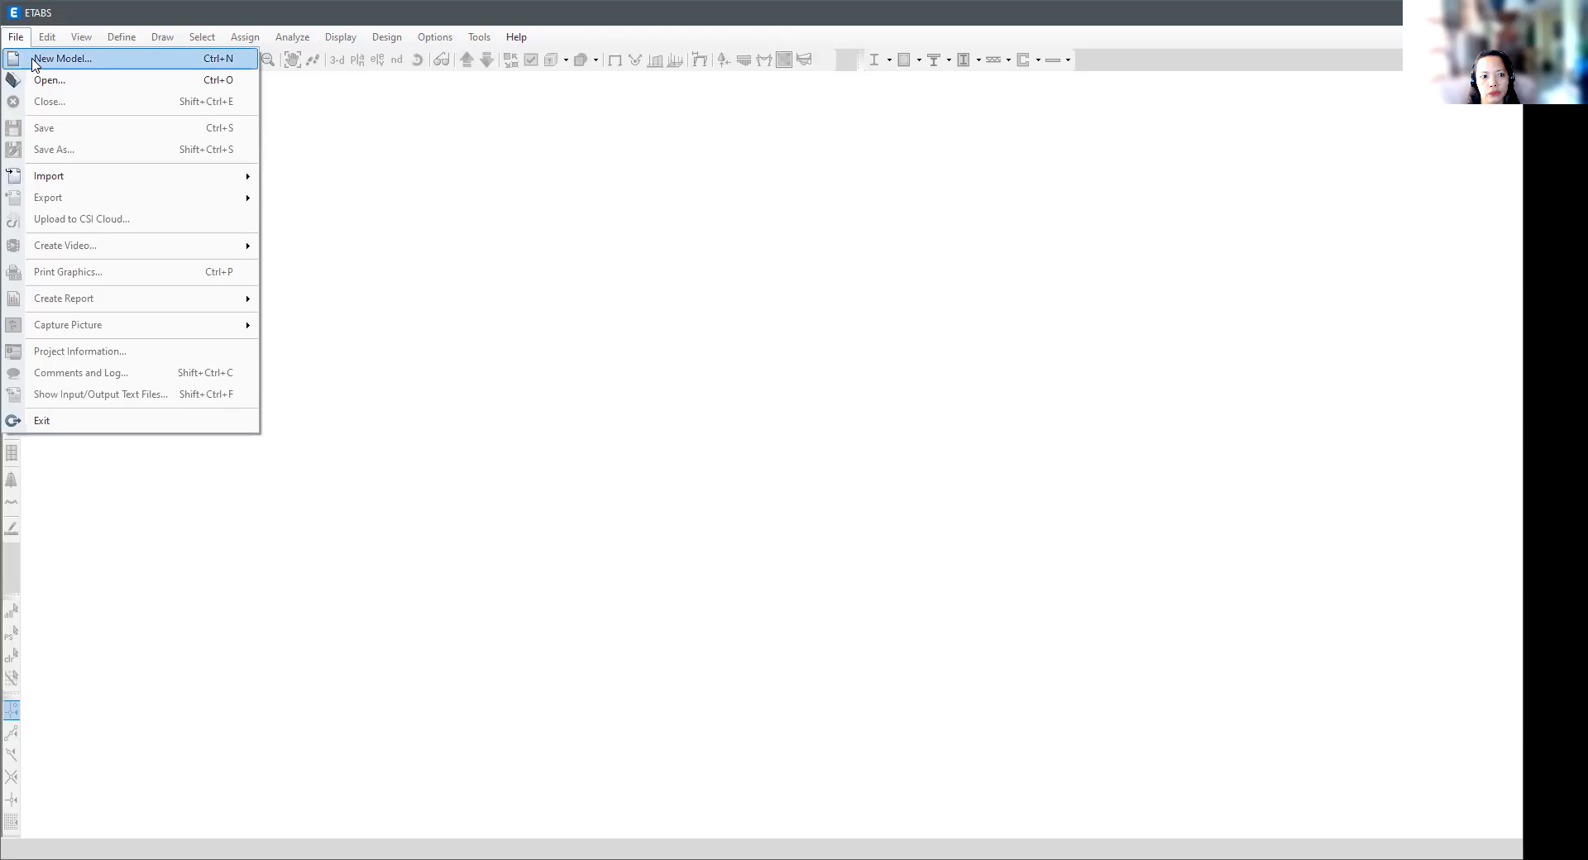
click(33, 59)
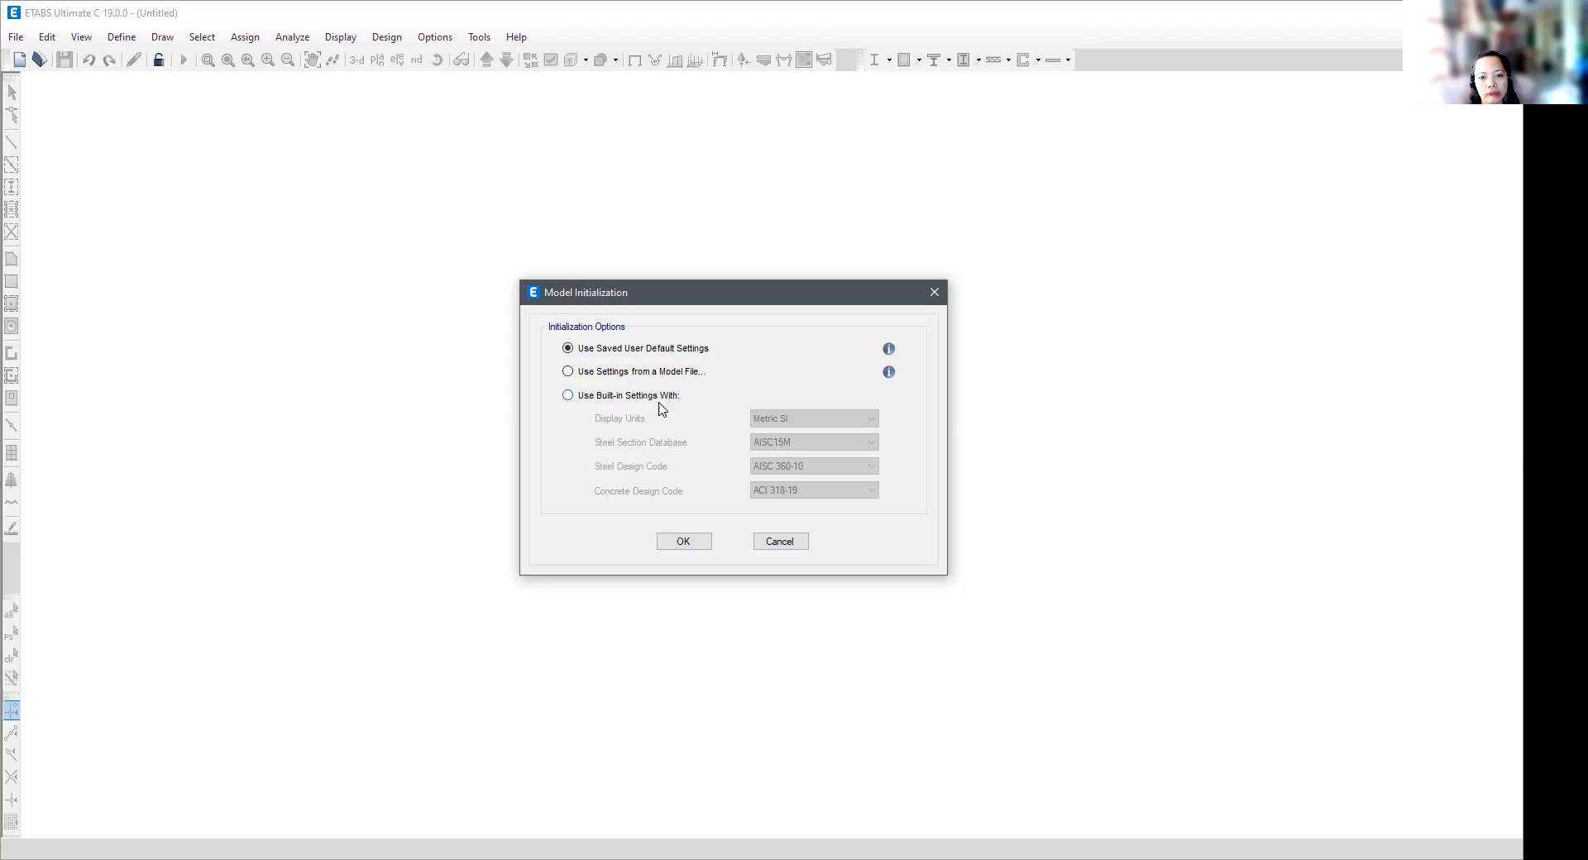
click(568, 396)
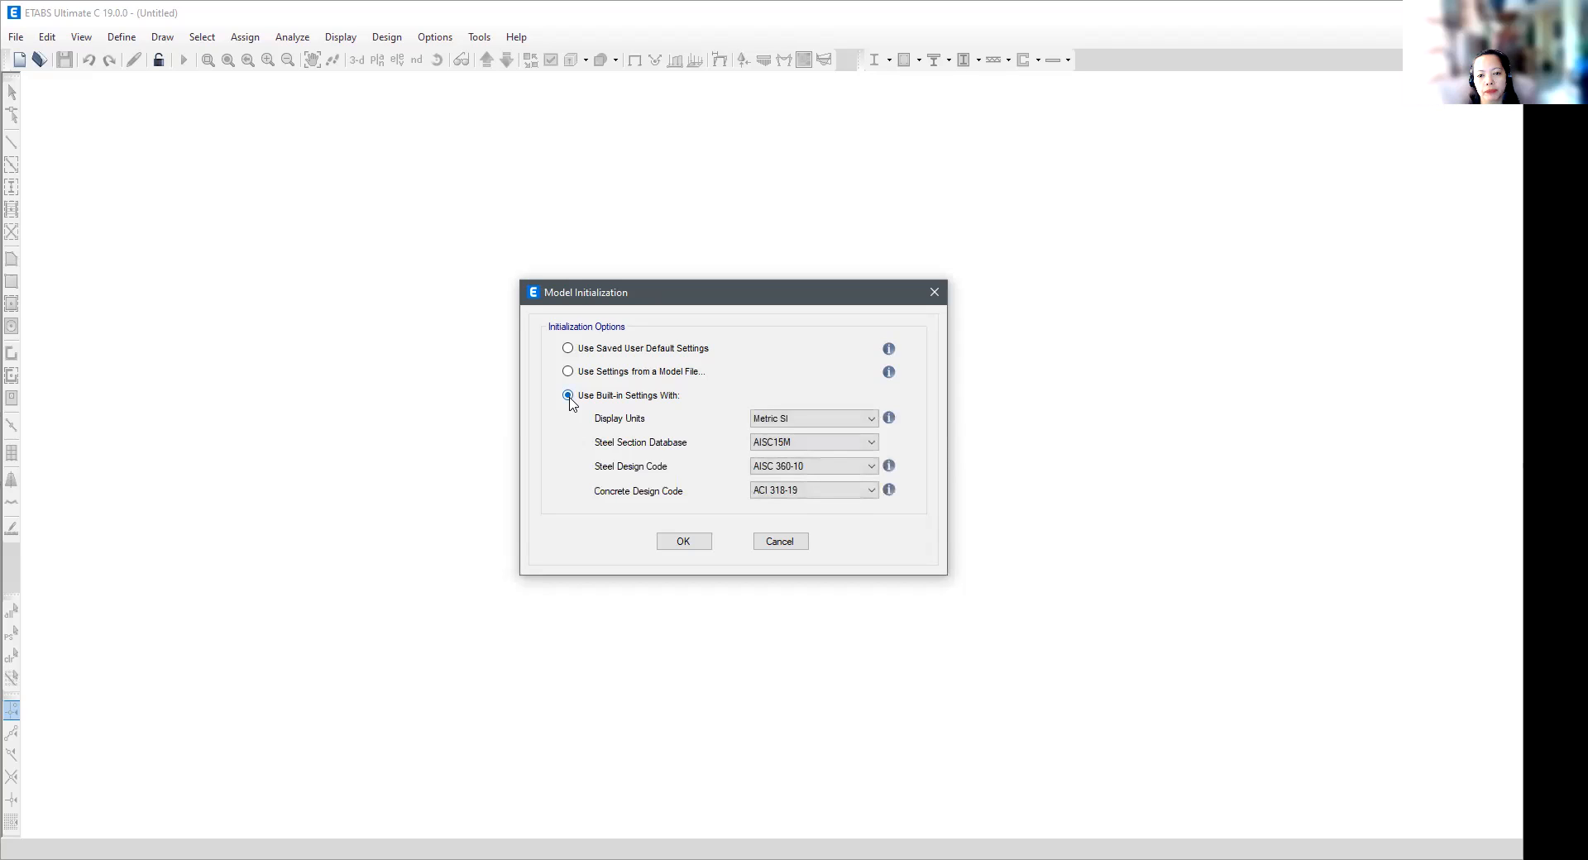
click(872, 419)
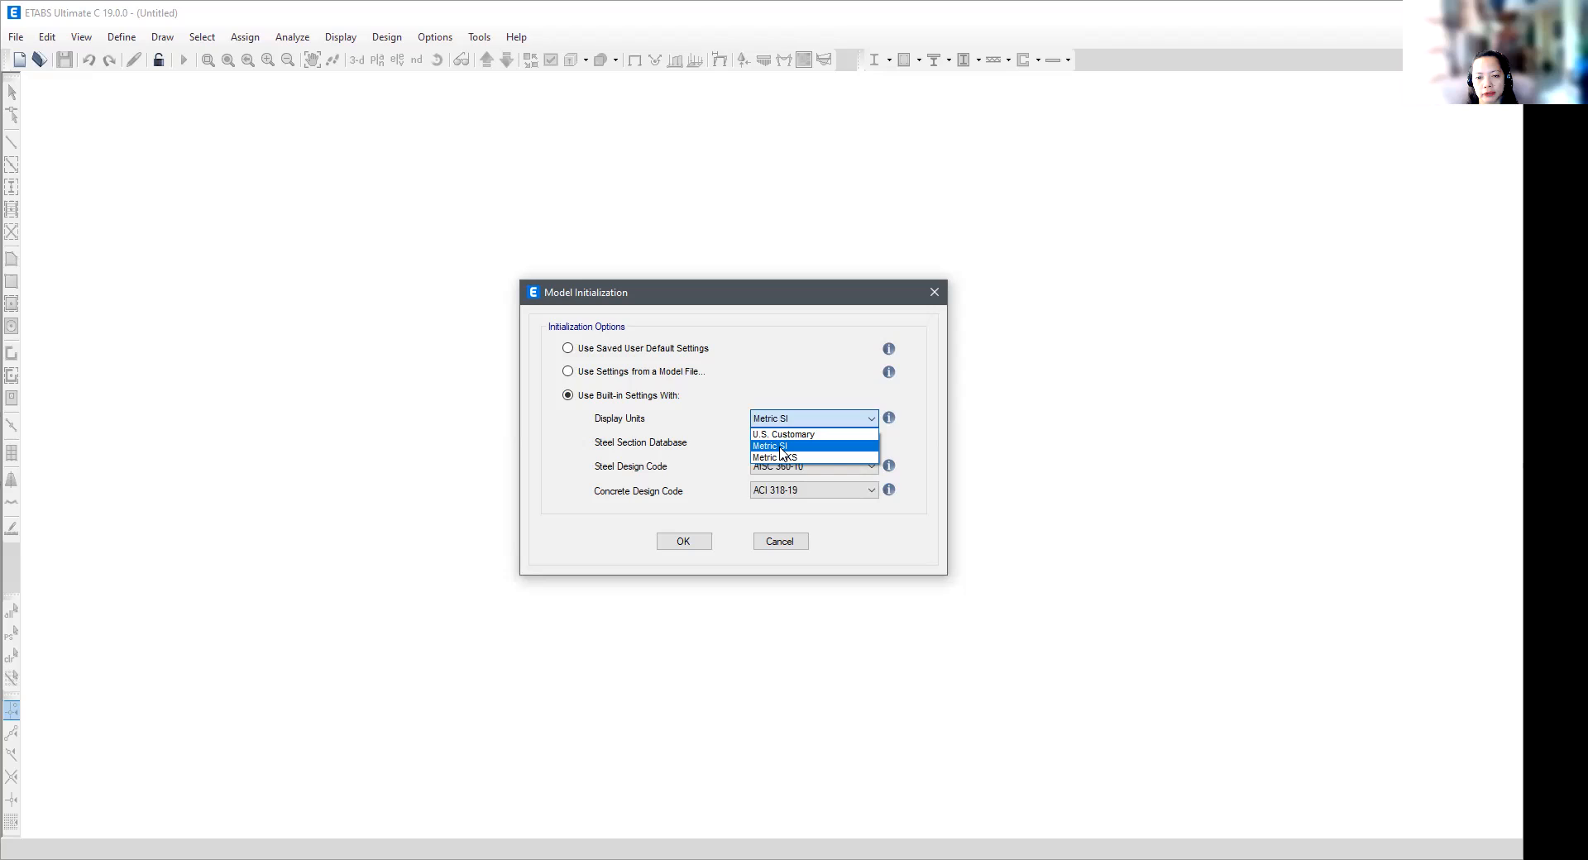
click(783, 452)
key(Tab)
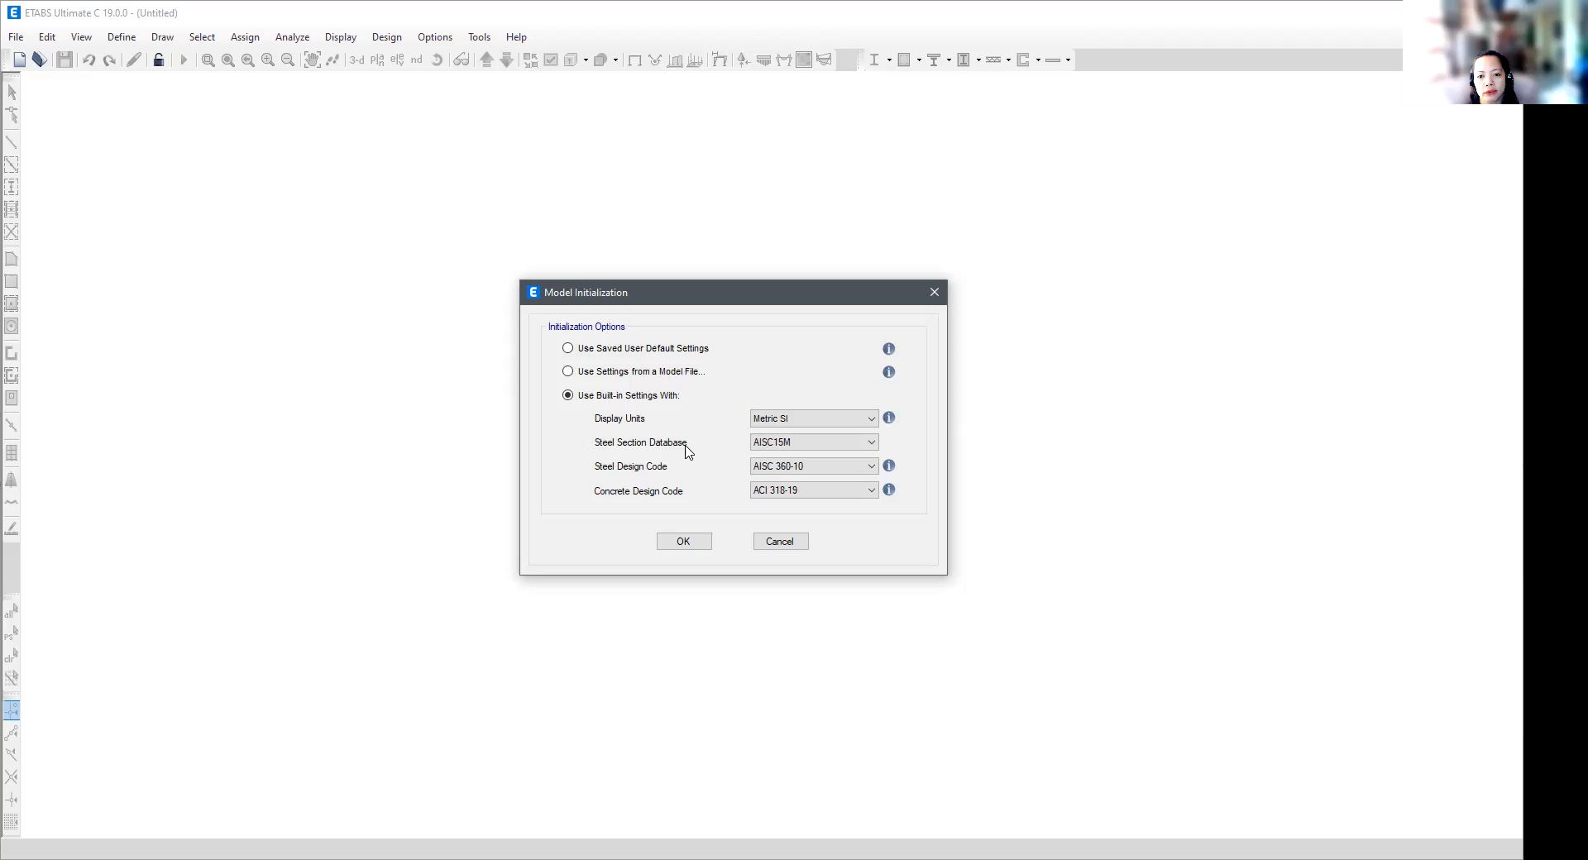
- Initialize the model with the AISC15M steel section database, AISC LRFD 93 steel design code and ACI 318-19 concrete design code
click(875, 444)
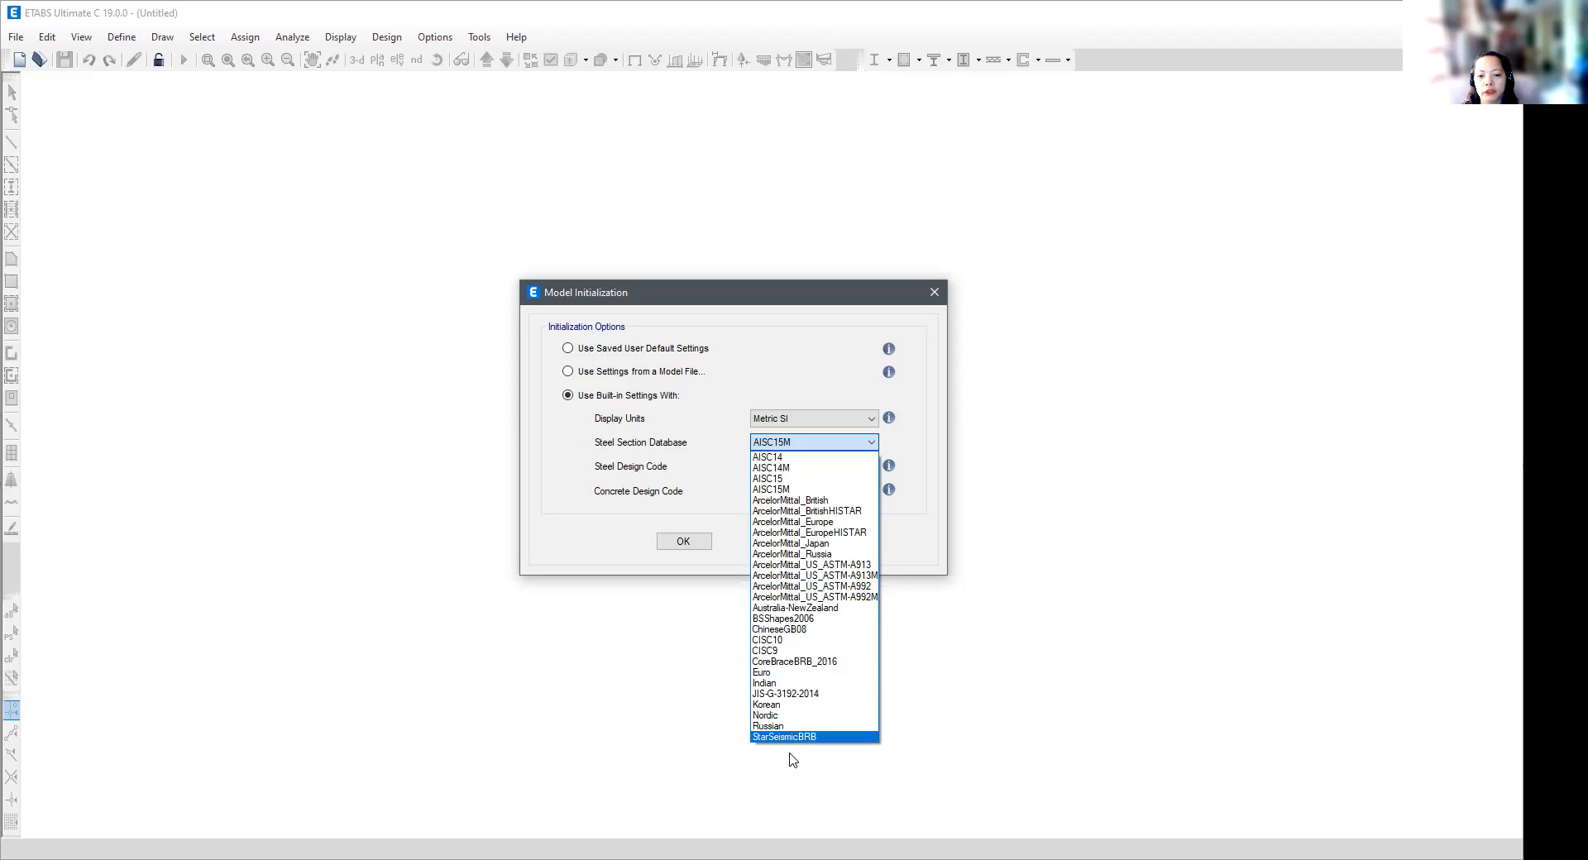
click(785, 490)
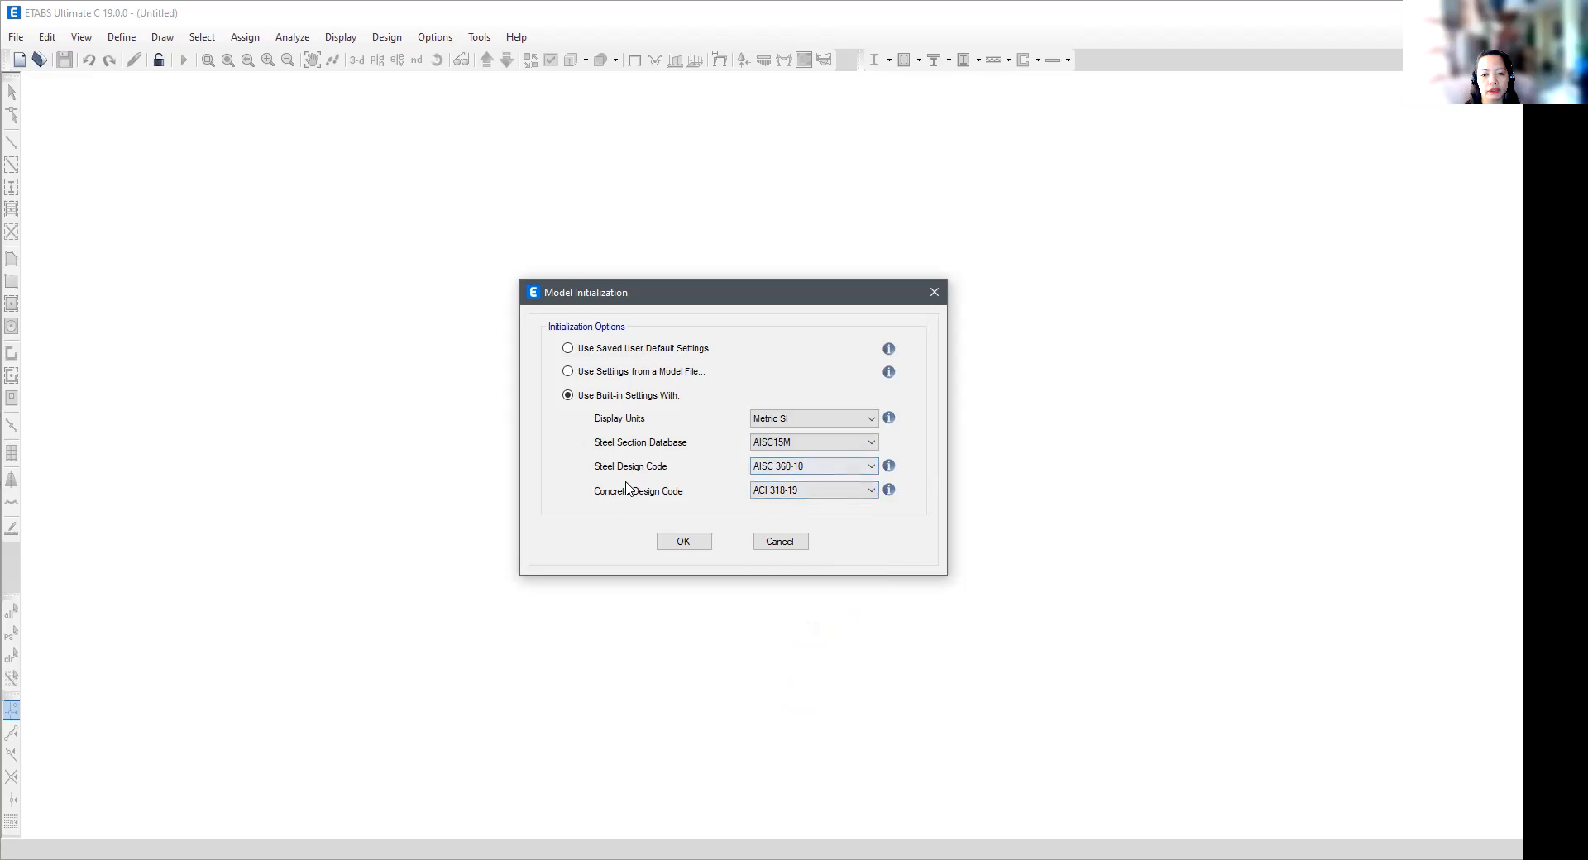
click(825, 473)
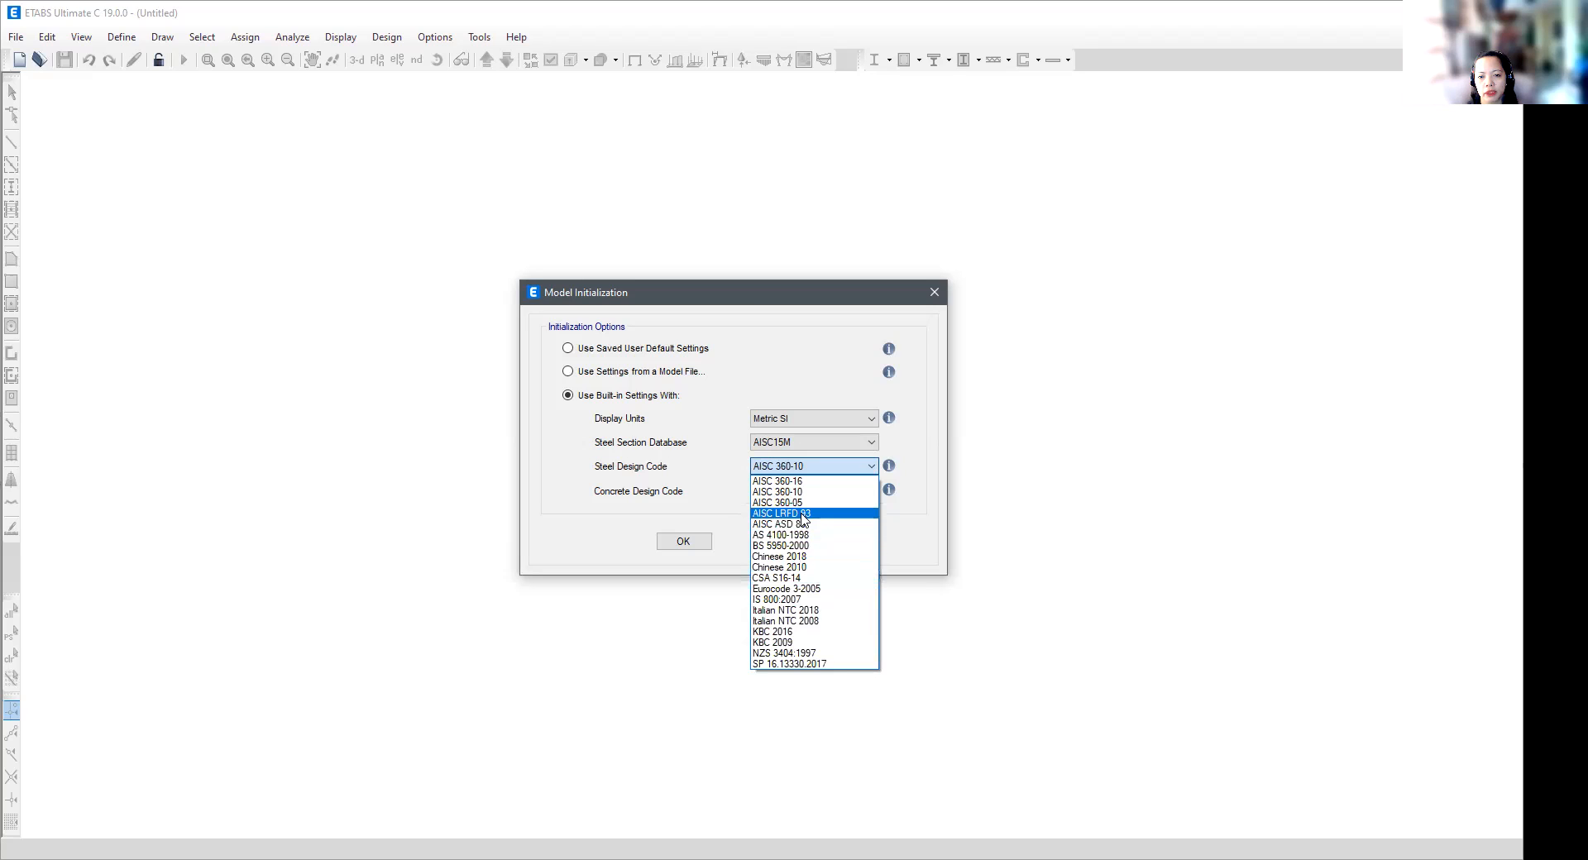
click(827, 518)
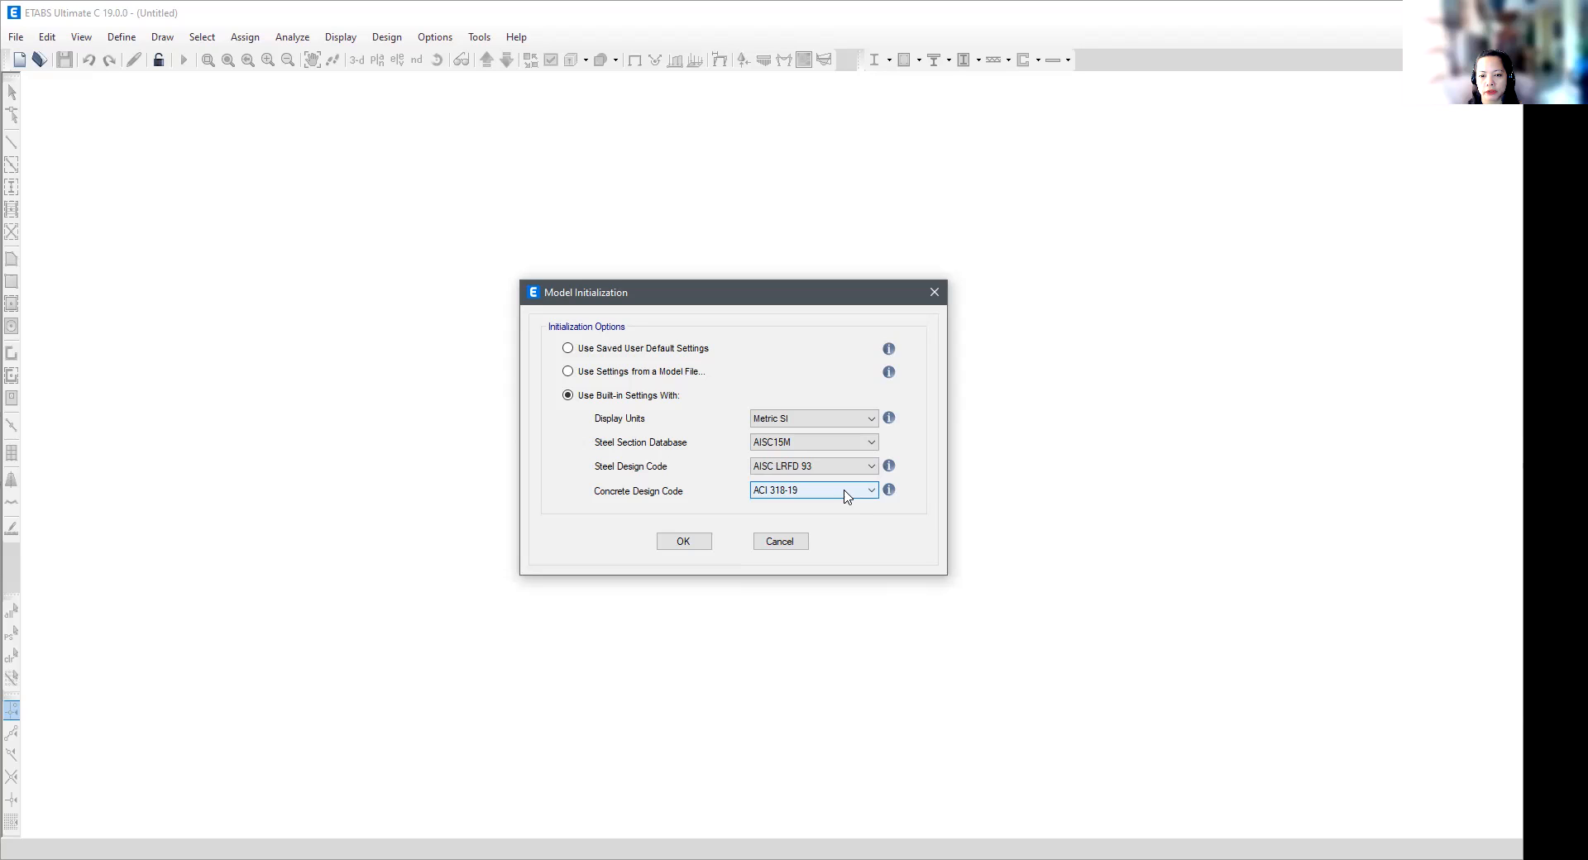
click(848, 494)
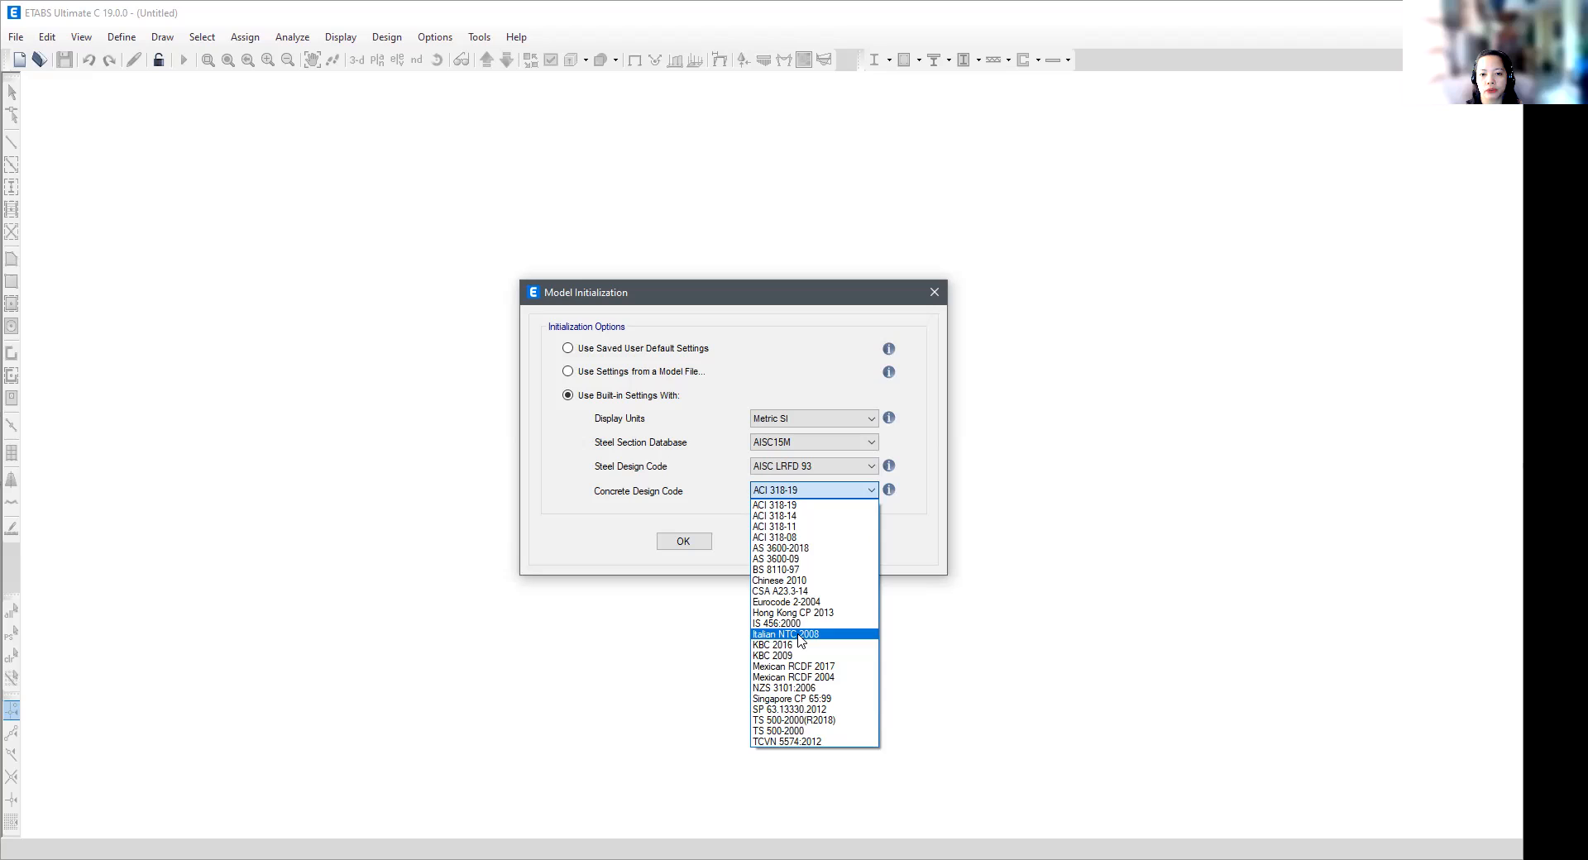
click(815, 507)
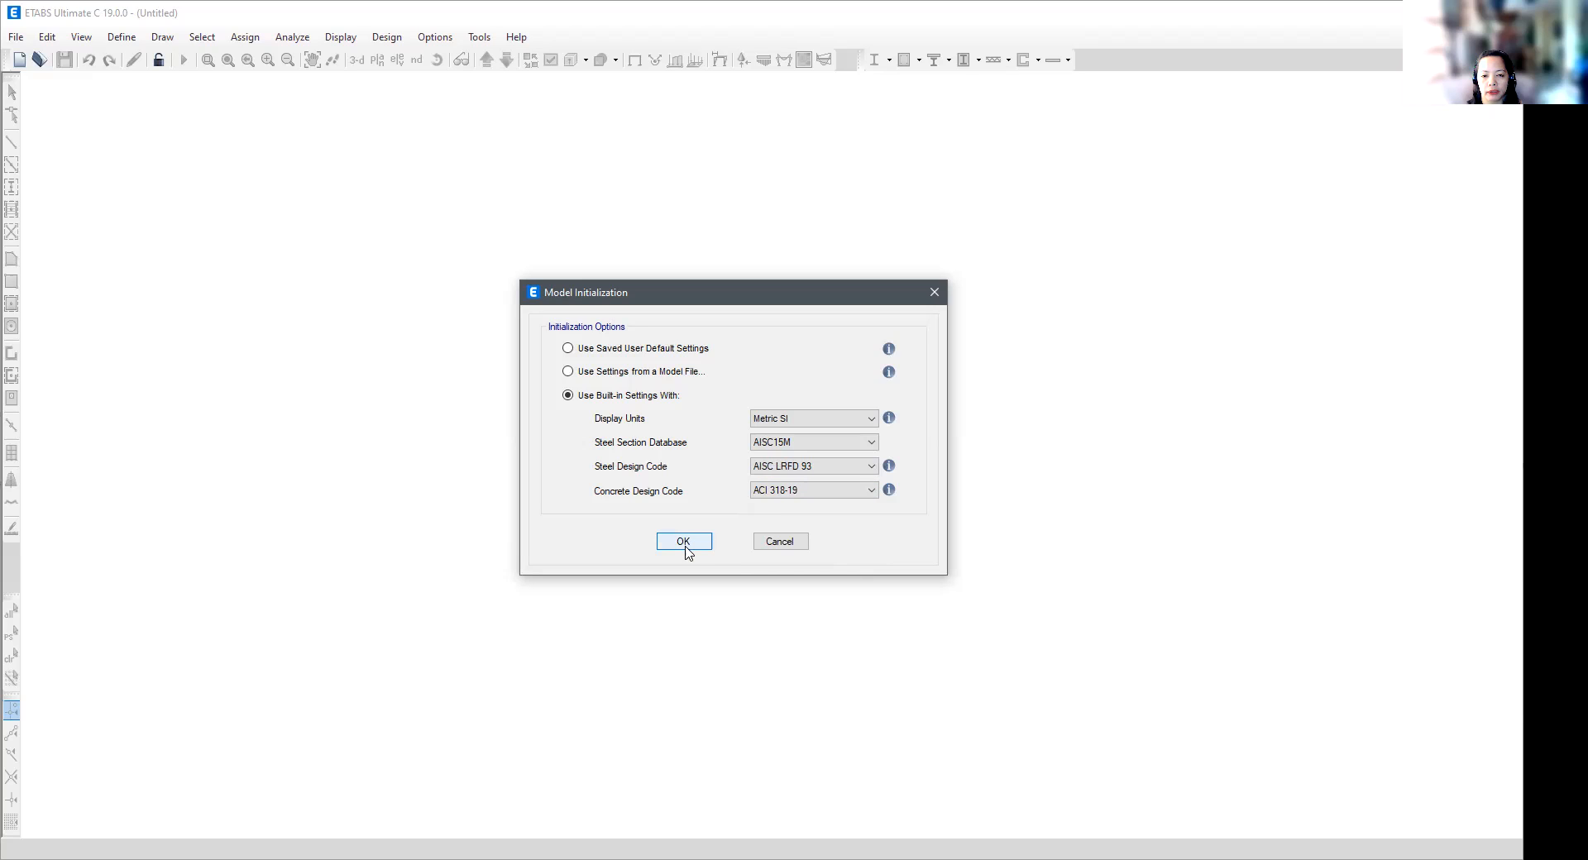
click(685, 545)
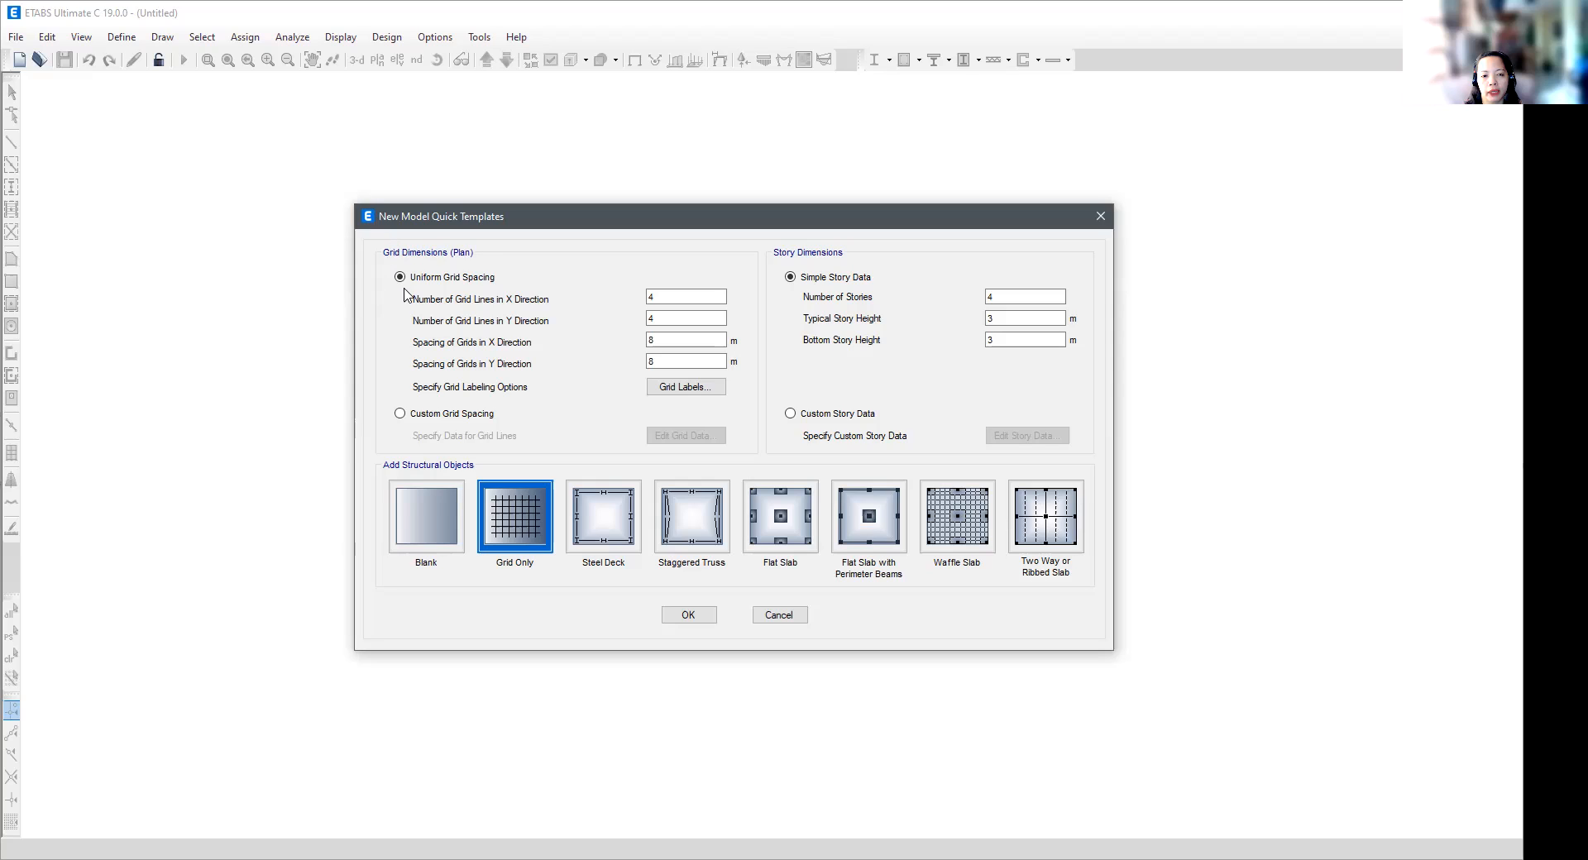
- Set a uniform grid spacing of 6 m in the X and Y directions, keeping the default grid labels and simple story data
click(402, 419)
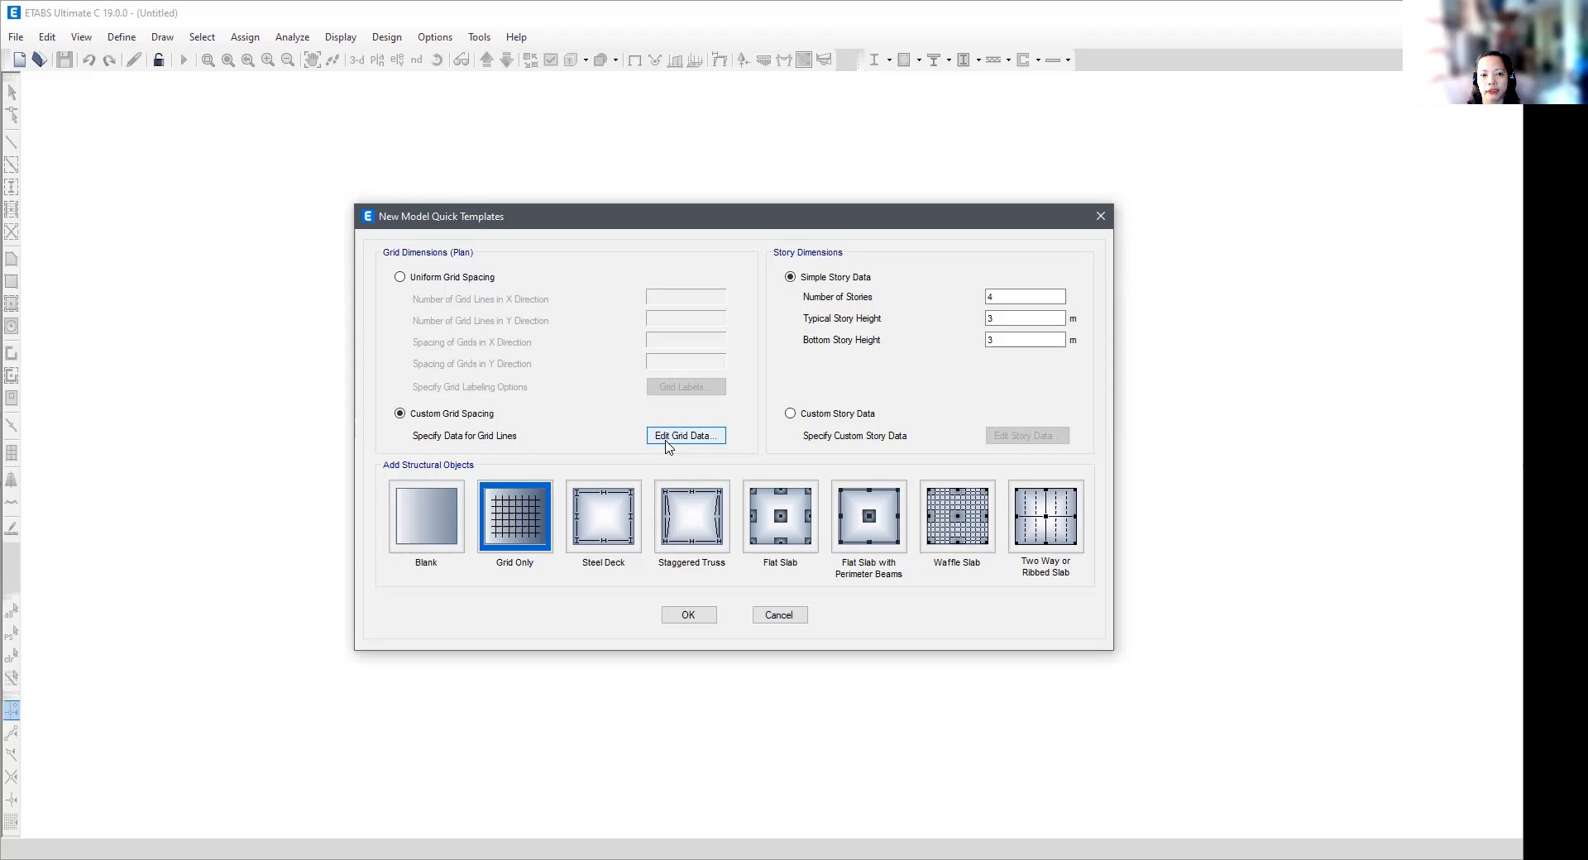
click(401, 278)
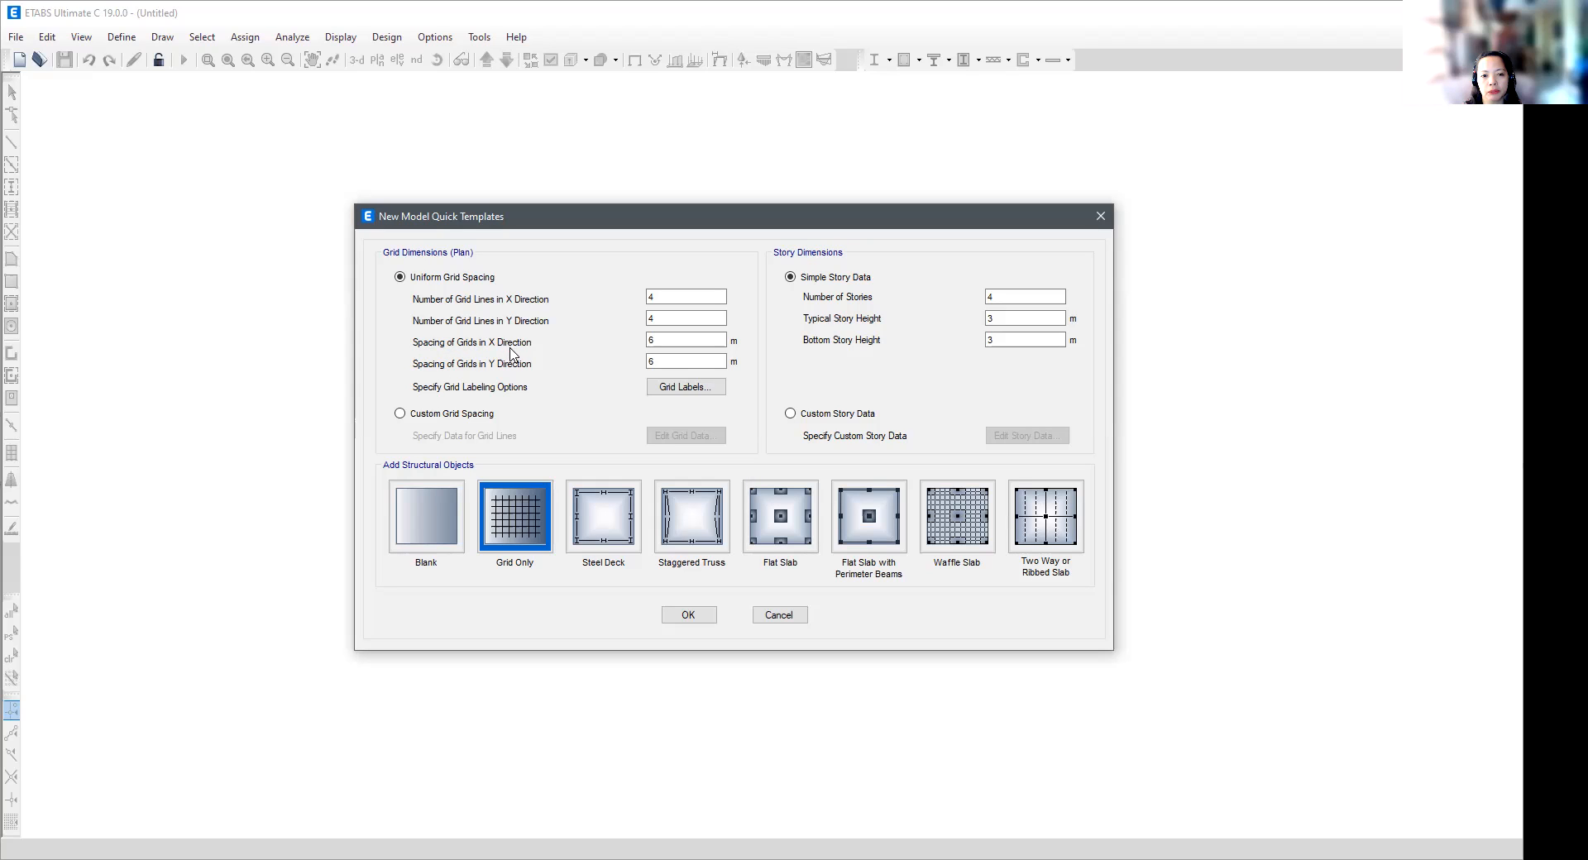
click(665, 361)
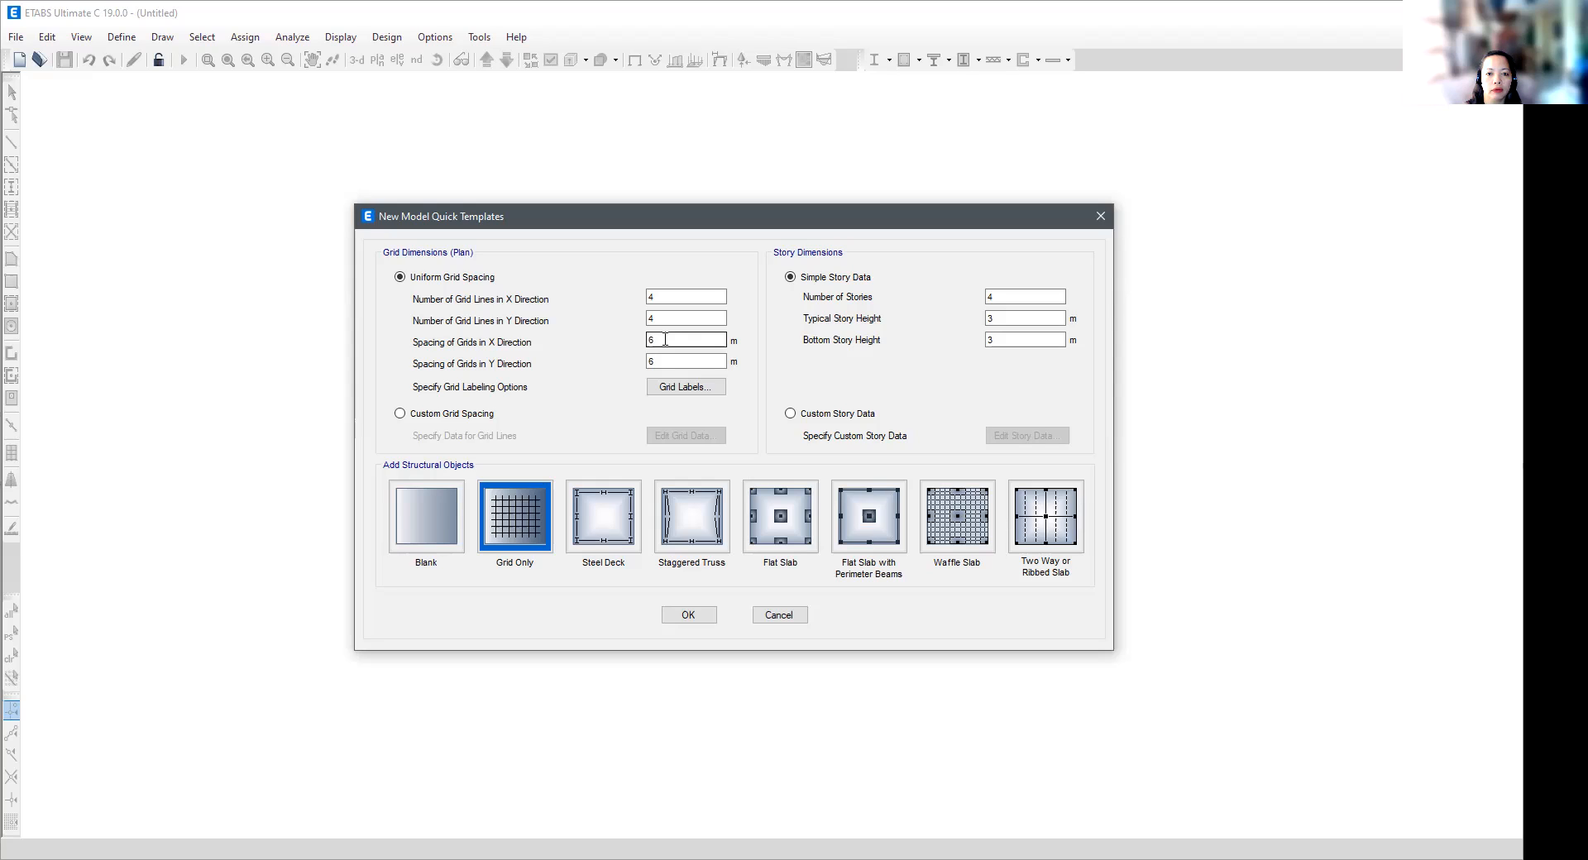
click(678, 388)
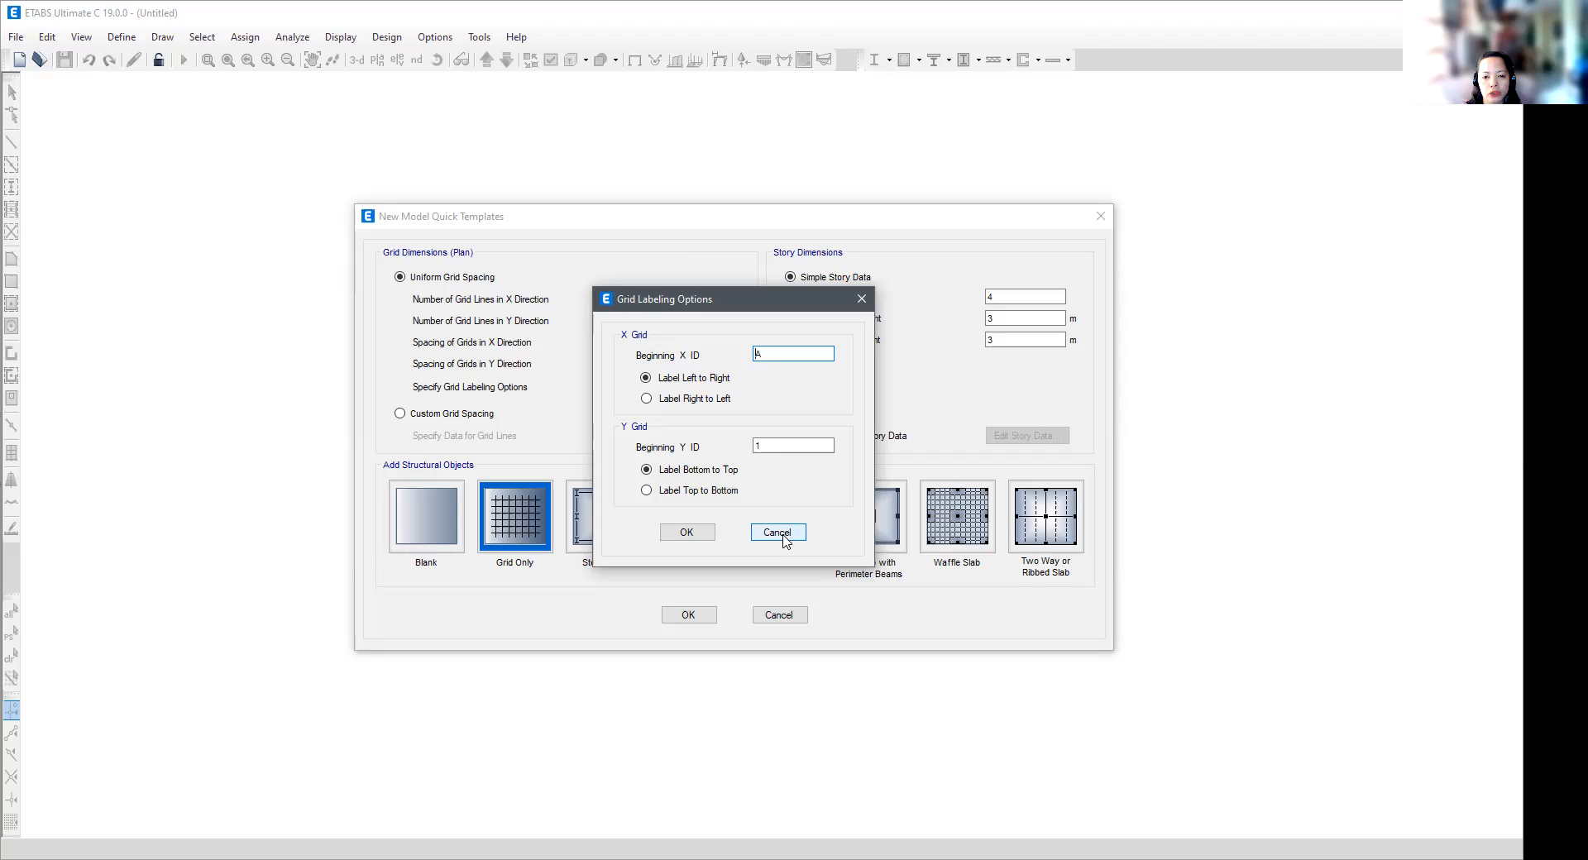
click(679, 536)
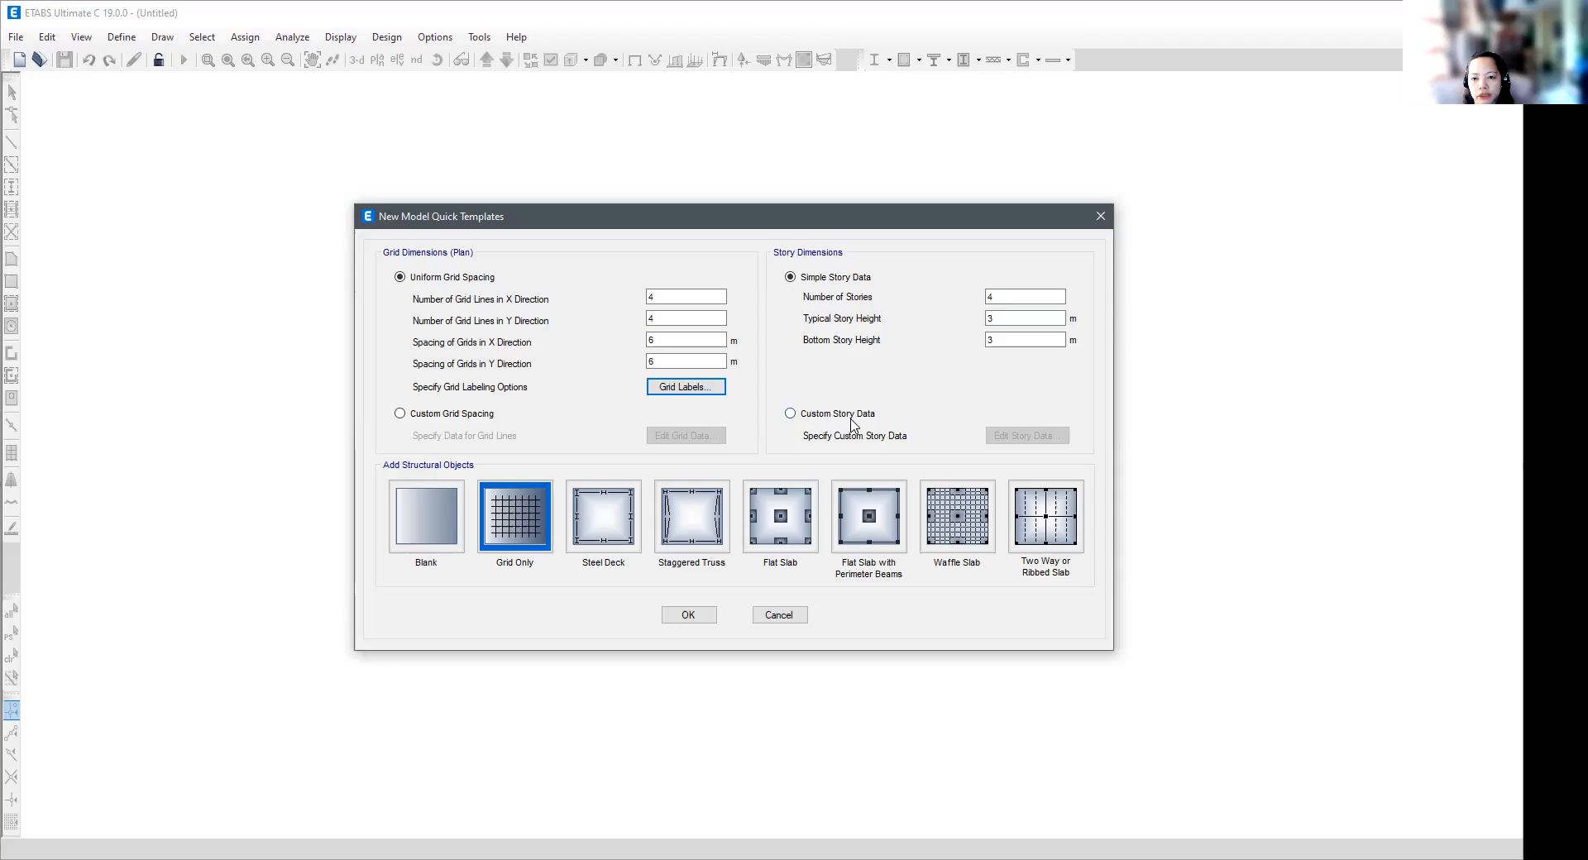
click(791, 415)
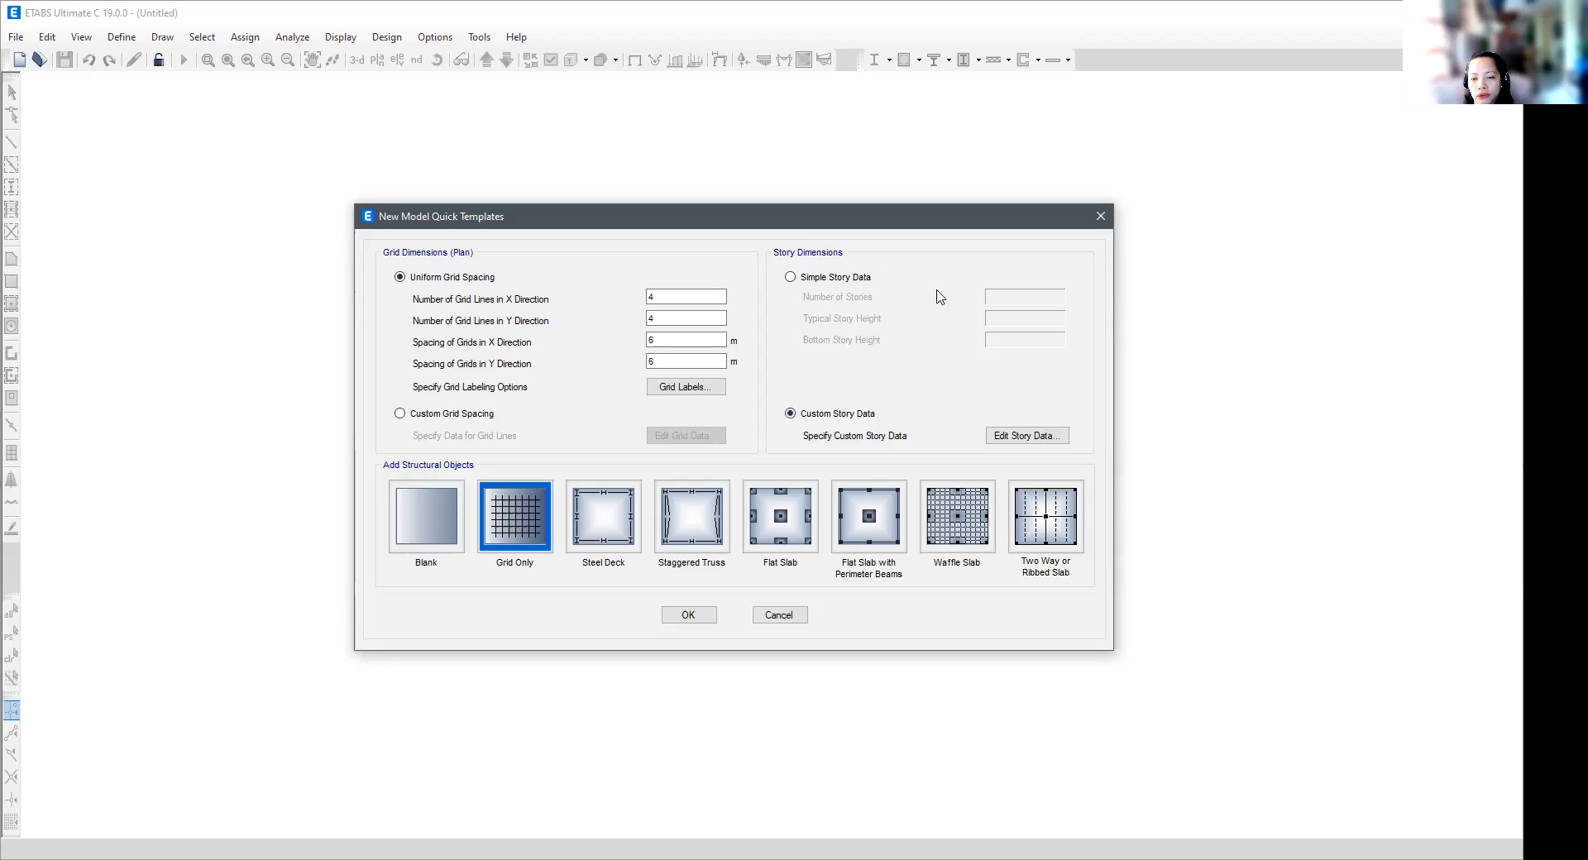
click(794, 280)
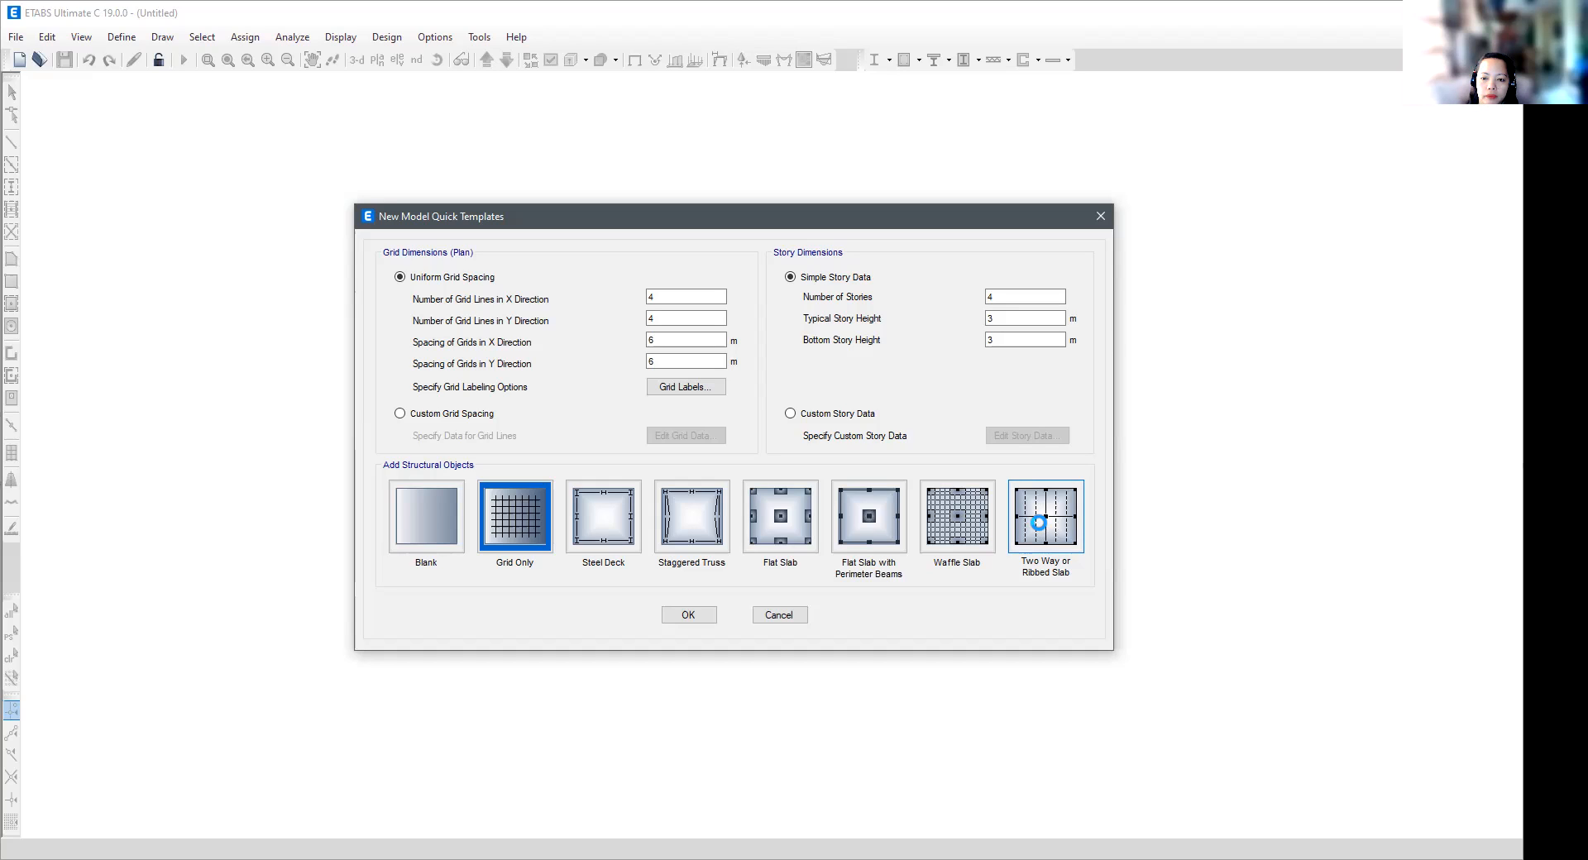
- Examine the structural geometry and properties of the ribbed slab, steel deck and staggered truss templates without applying them
click(1041, 530)
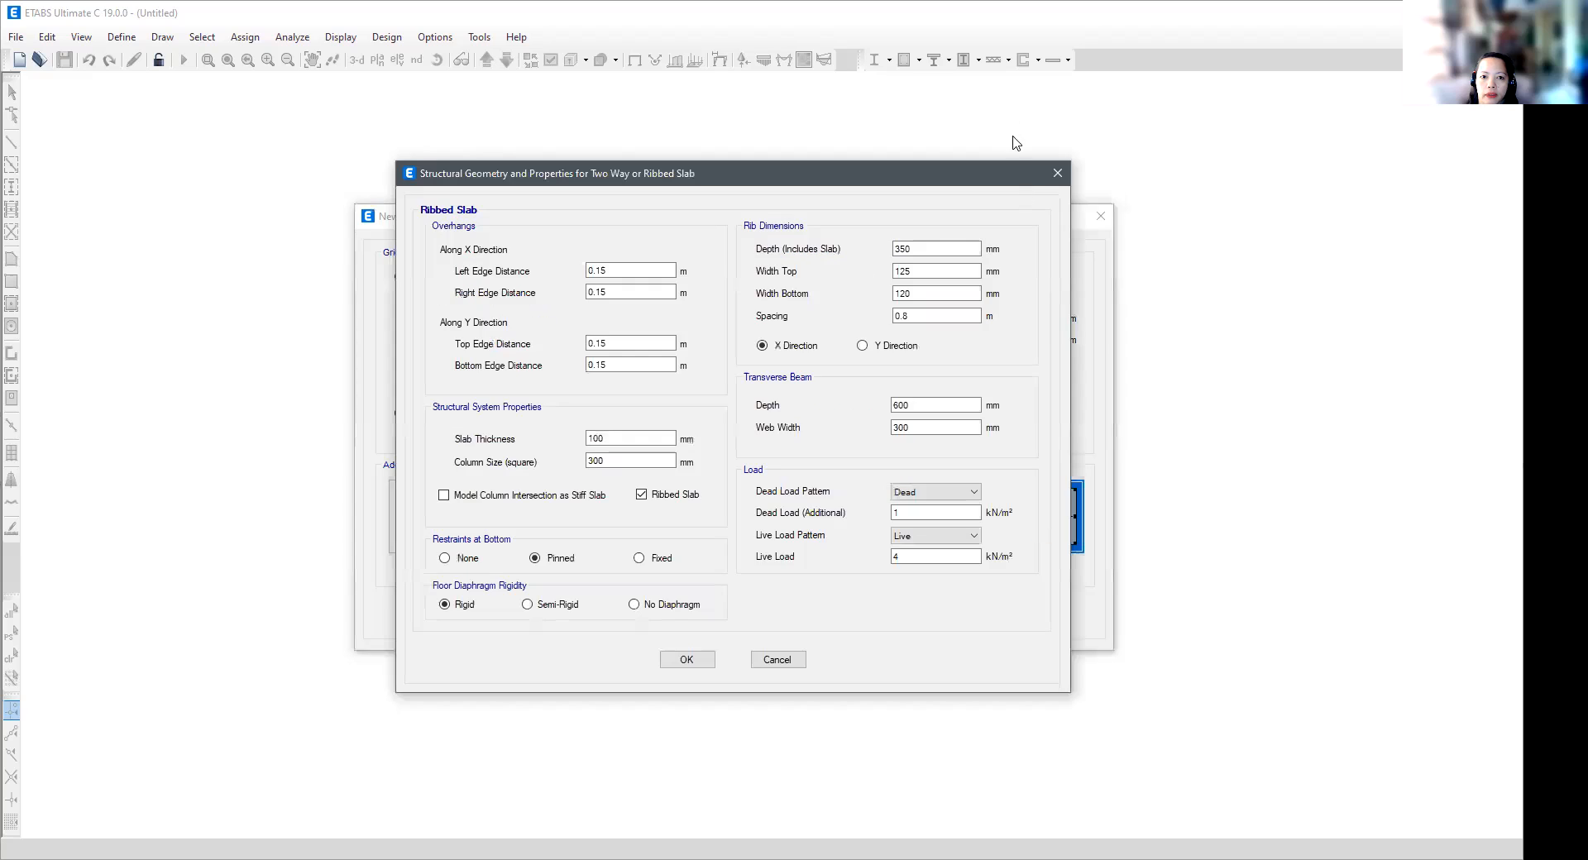
click(1056, 173)
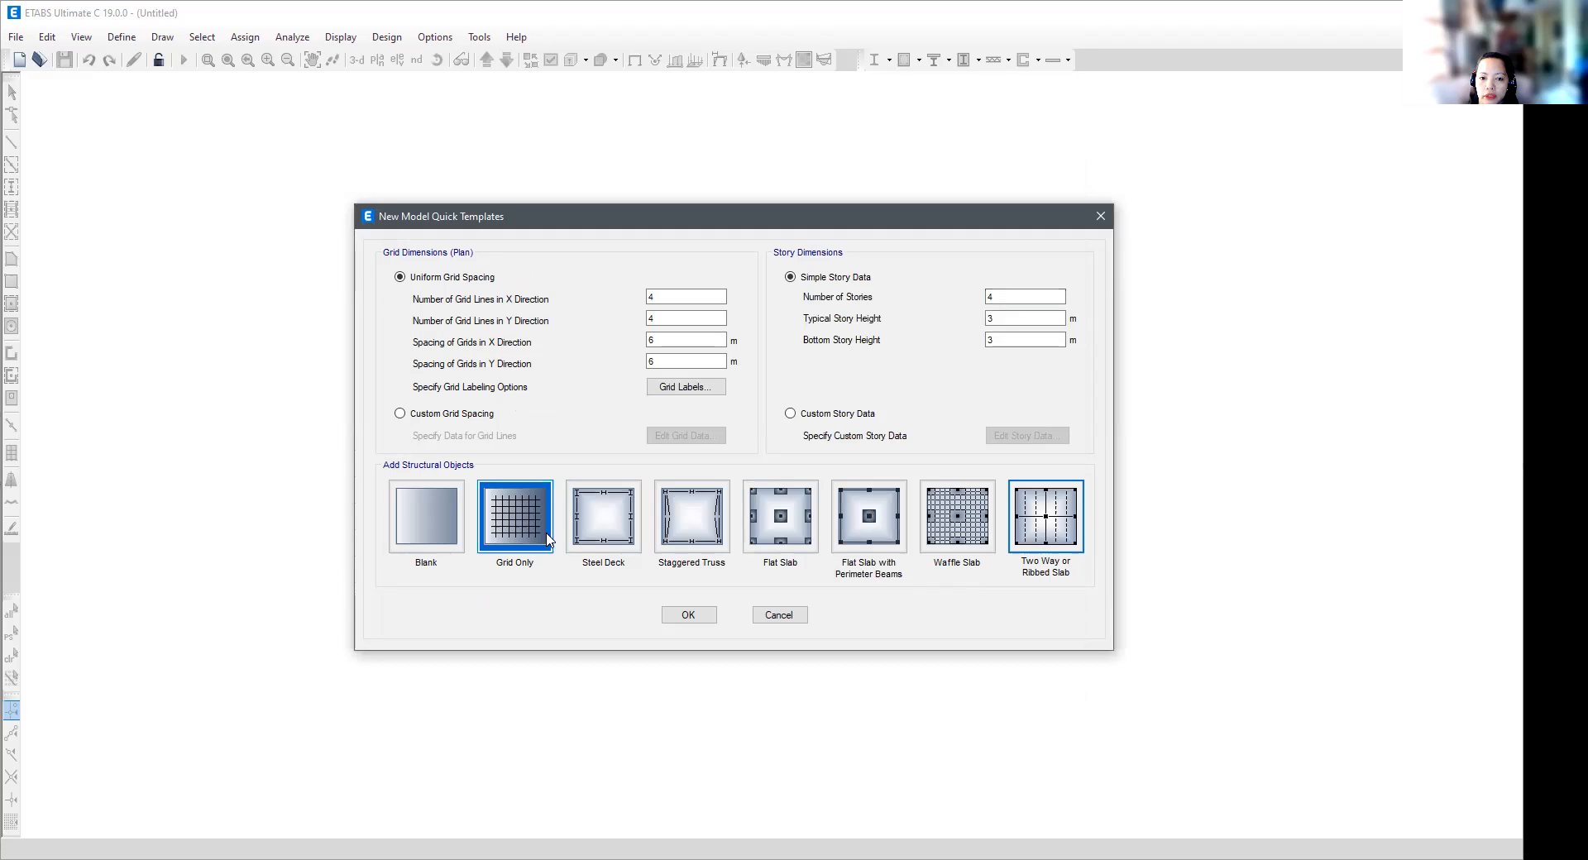
click(615, 536)
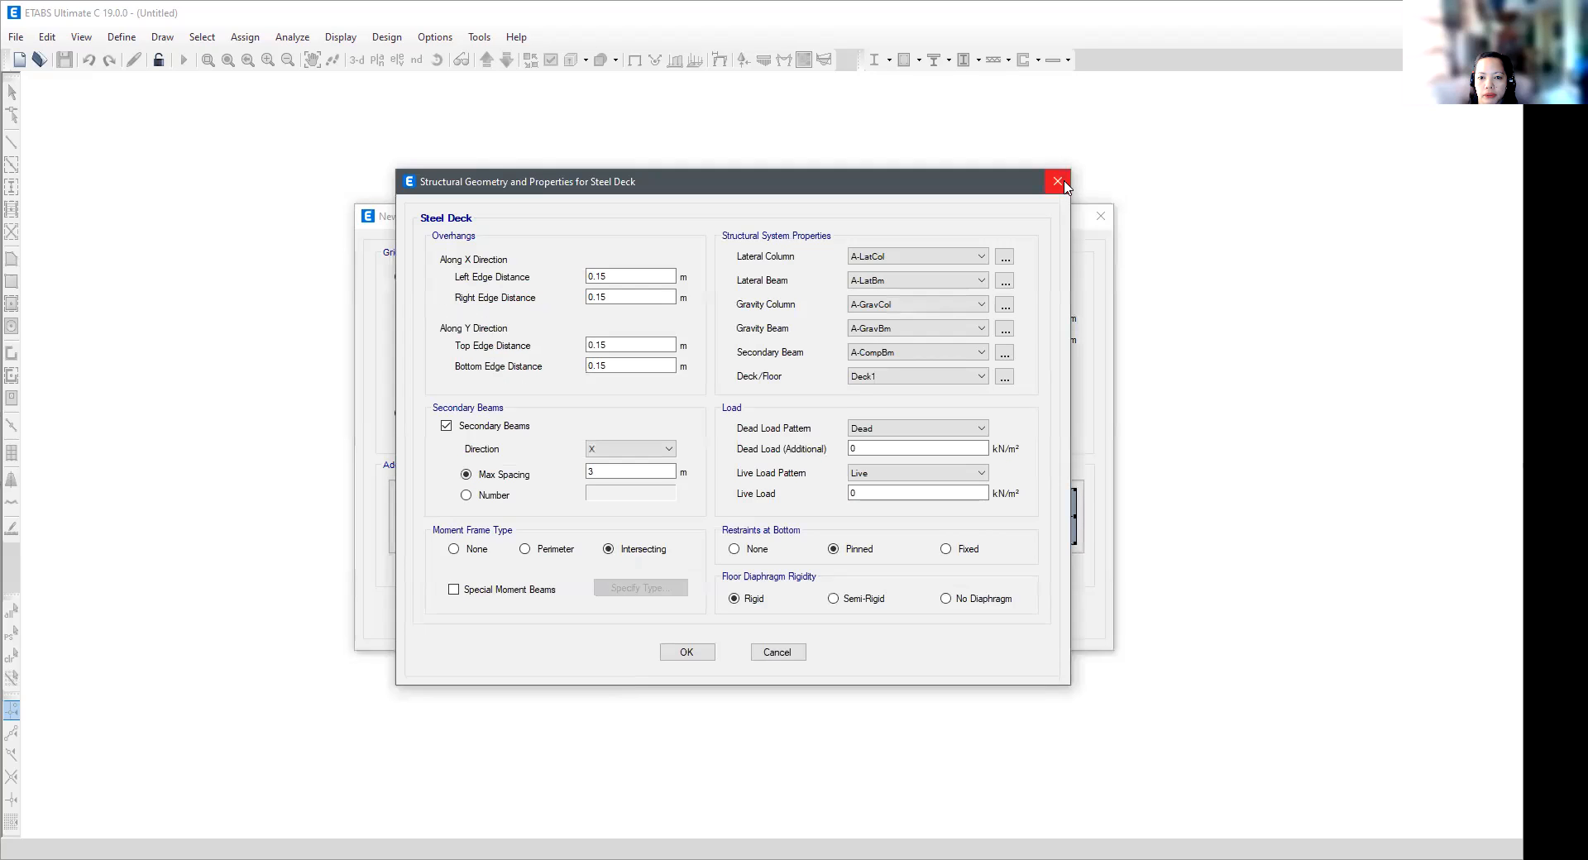
click(1058, 181)
click(699, 514)
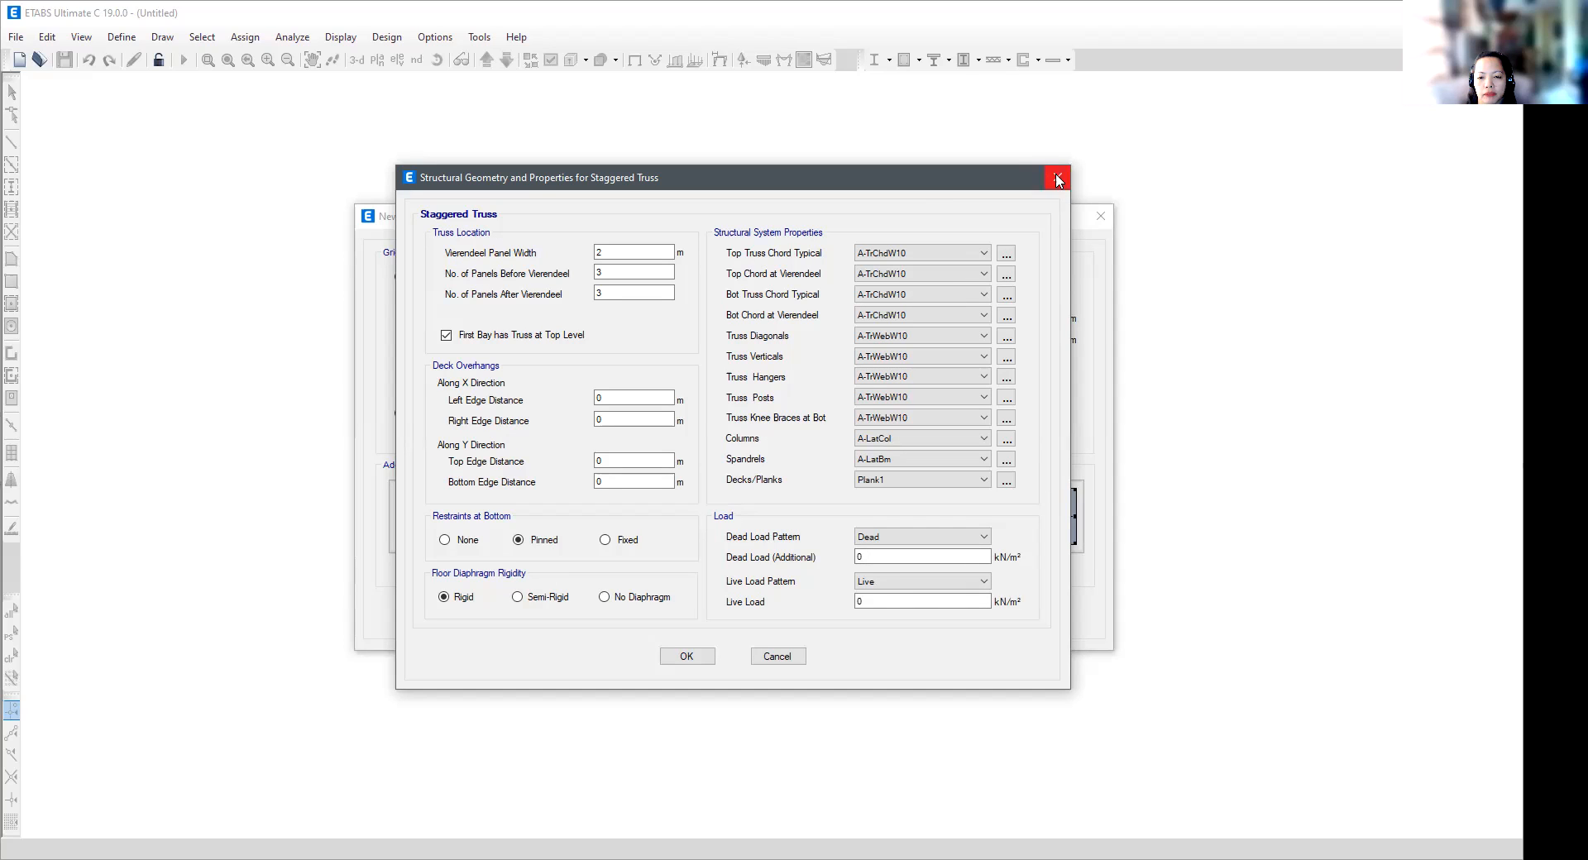
click(1063, 184)
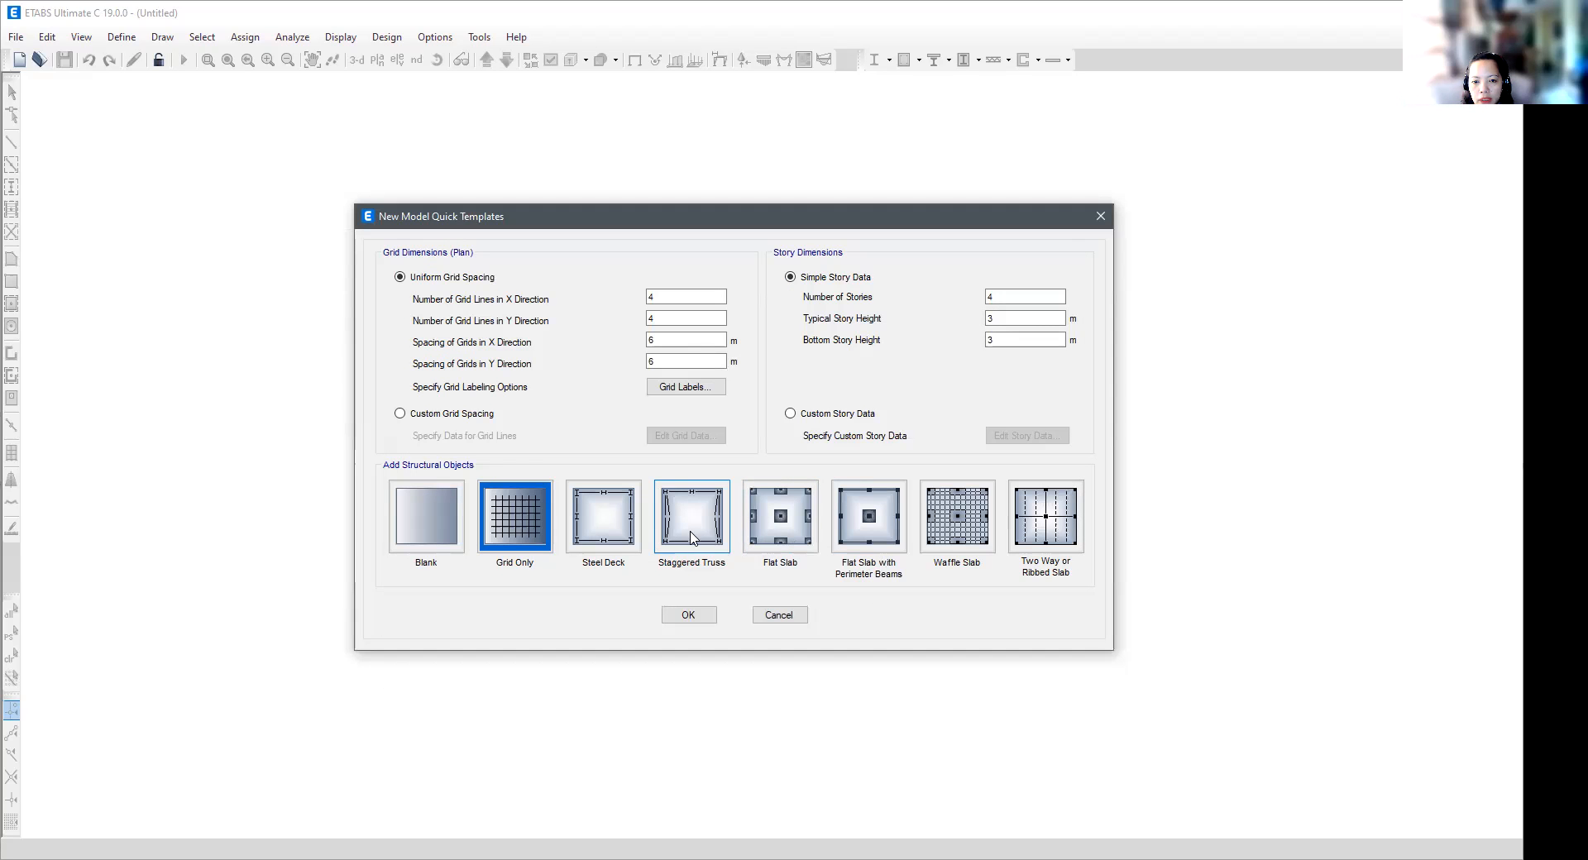
- Choose the Two Way or Ribbed Slab template and set its left edge distance along the X direction to 0.15 m
click(1053, 544)
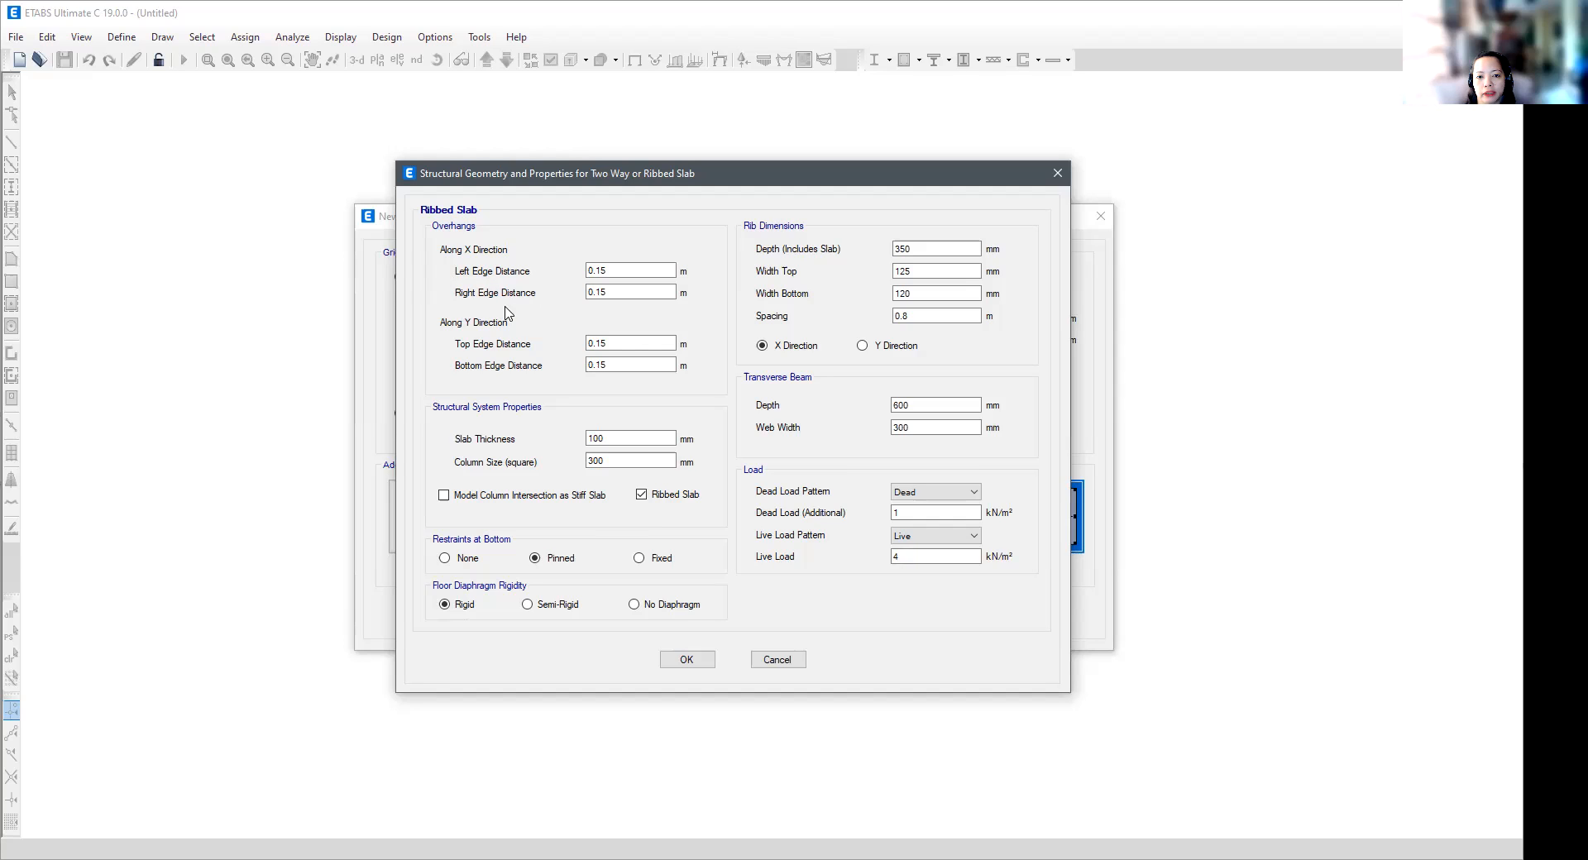
click(640, 275)
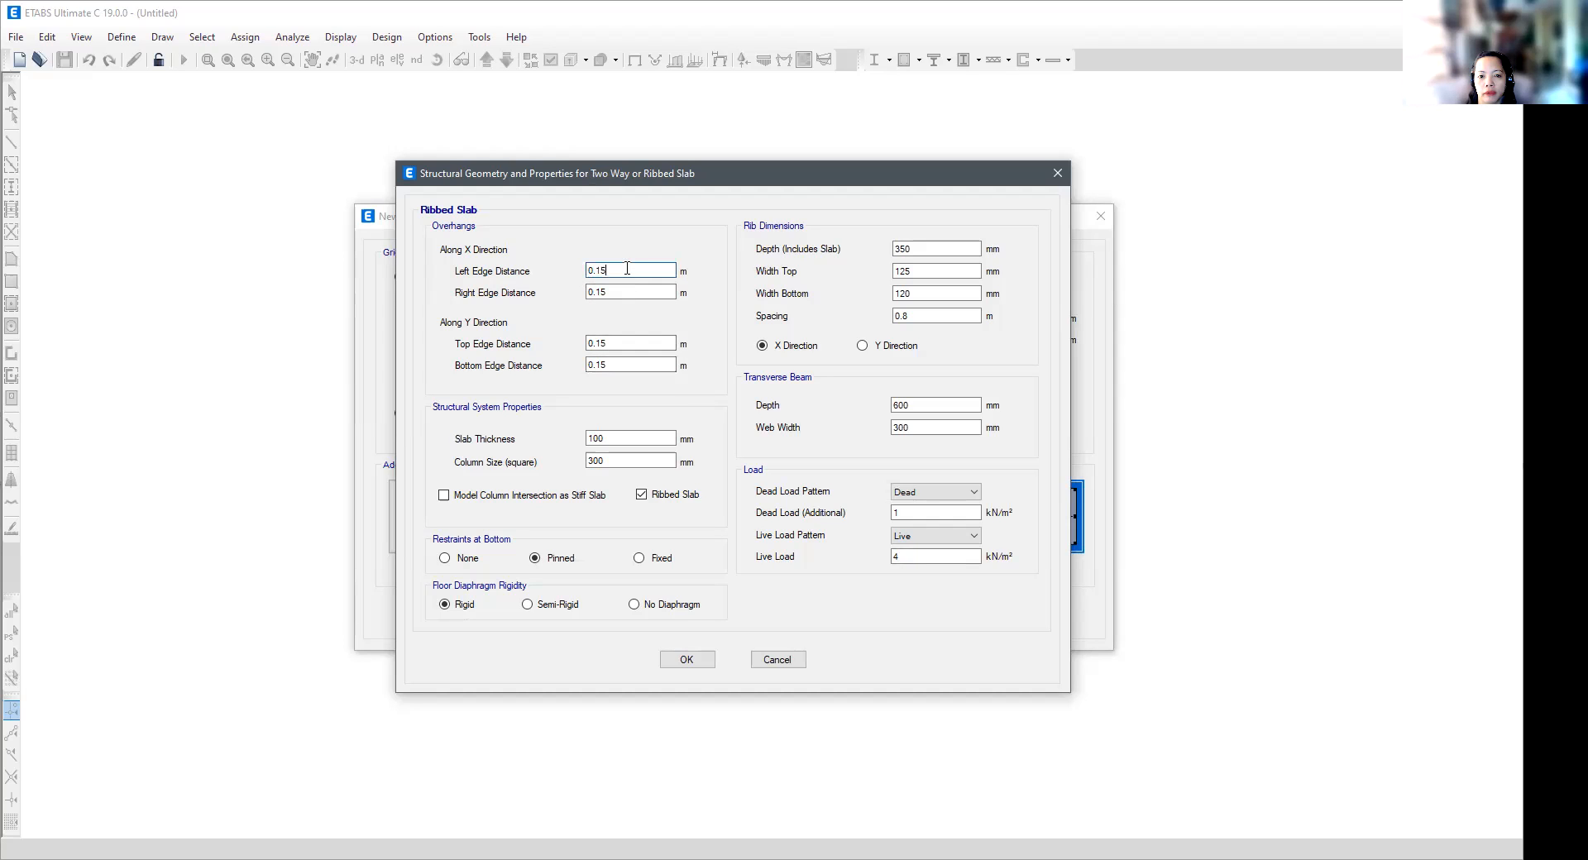
key(BackSpace)
text(15)
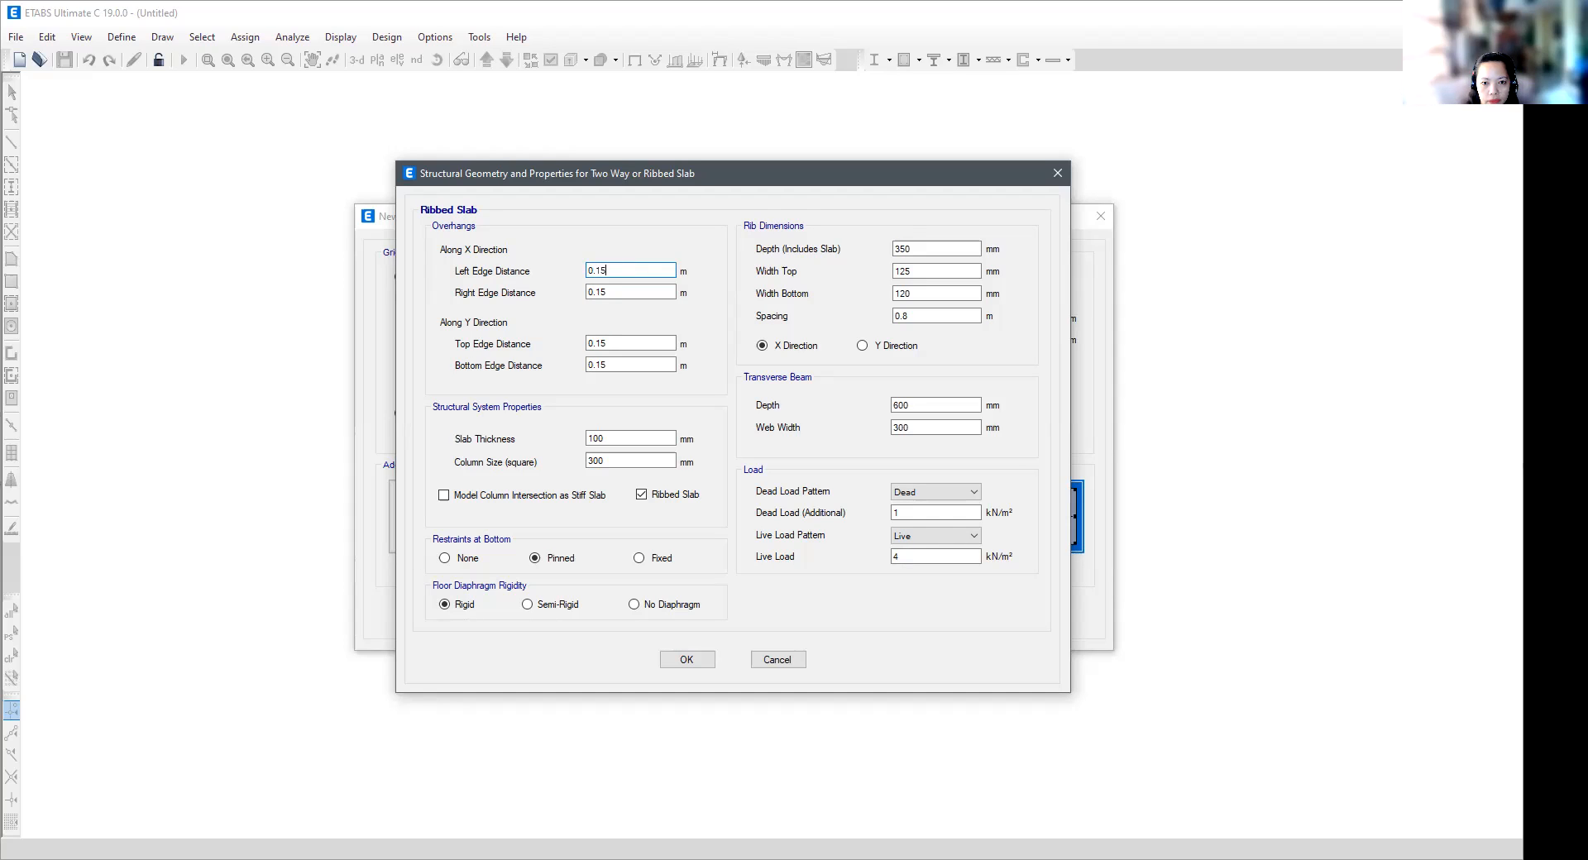
key(BackSpace)
key(BackSpace)
key(BackSpace)
text(2.0)
key(BackSpace)
key(BackSpace)
key(BackSpace)
text(0.15)
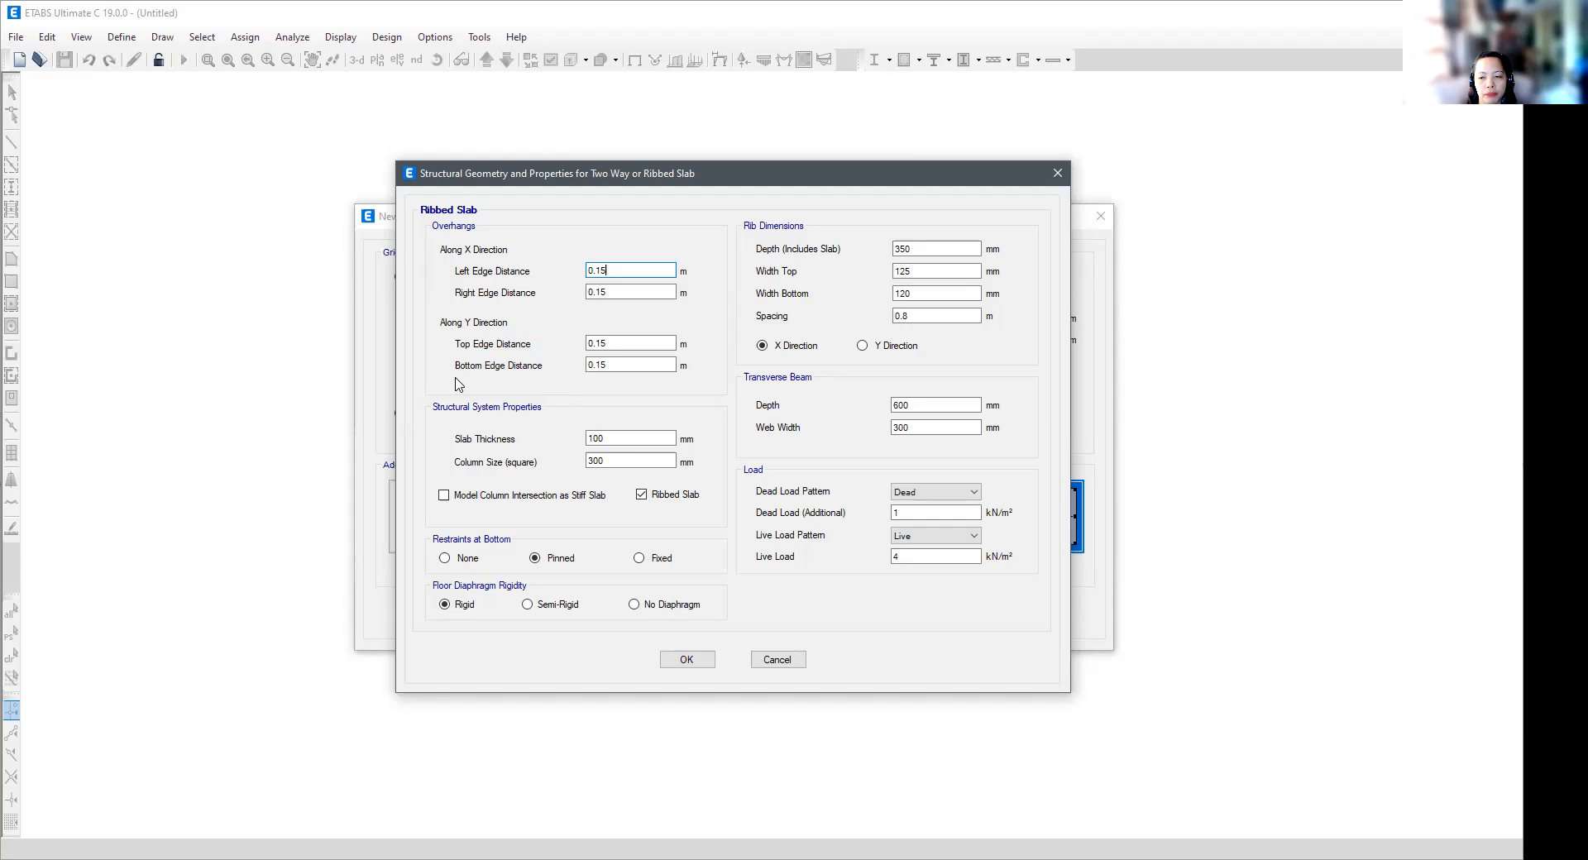
- Try a slab thickness of 150 mm and restore it to 100 mm
click(632, 439)
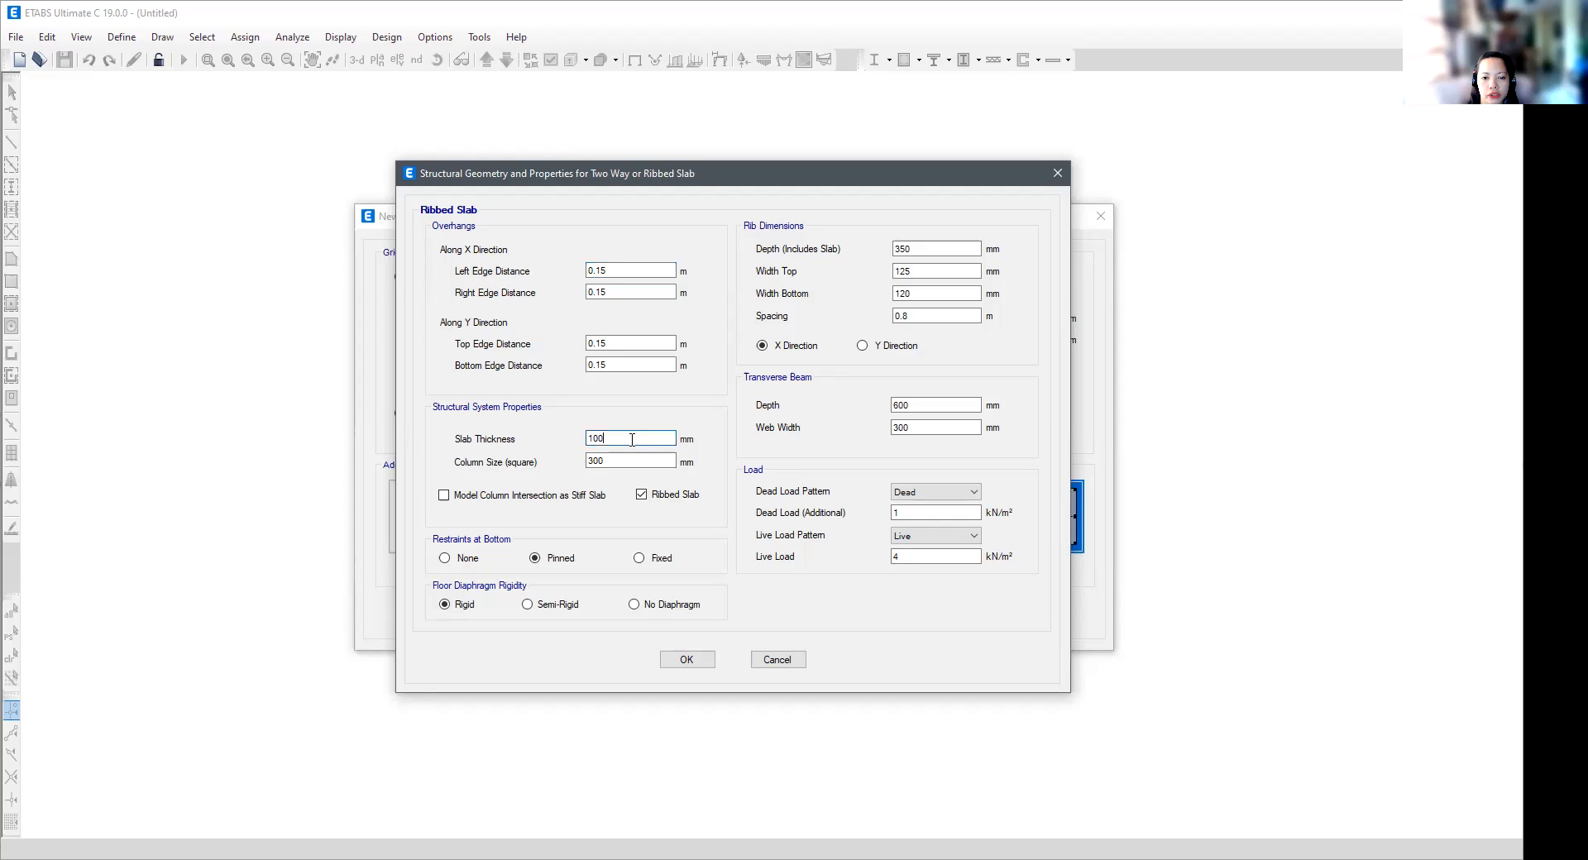
key(BackSpace)
key(BackSpace)
text(50)
key(BackSpace)
key(BackSpace)
text(00)
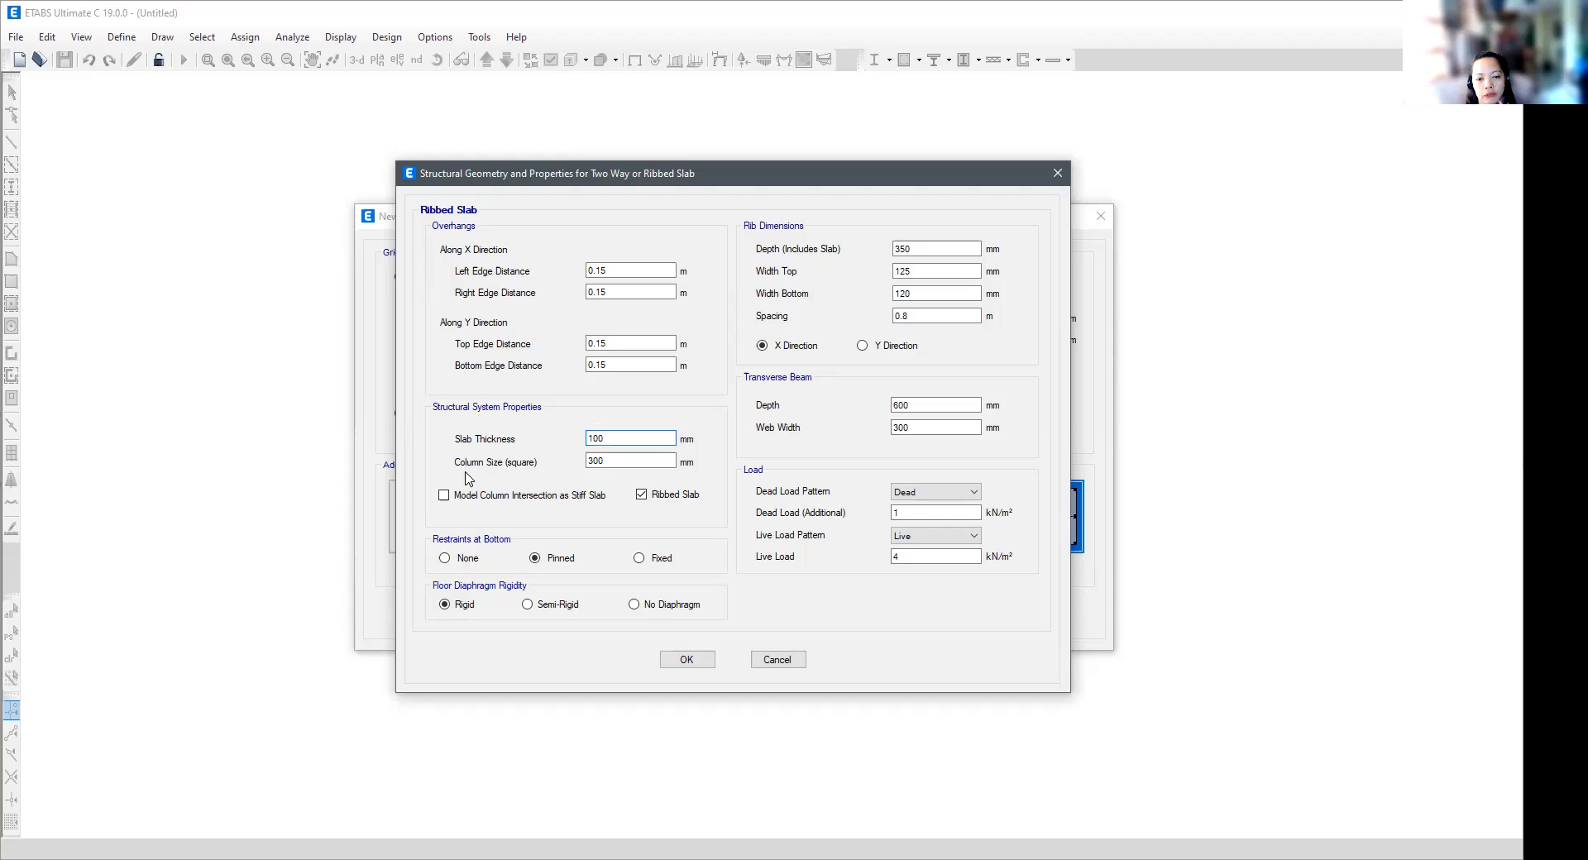
- Review the column size and rib dimension fields, and compare the Y and X rib directions
click(612, 460)
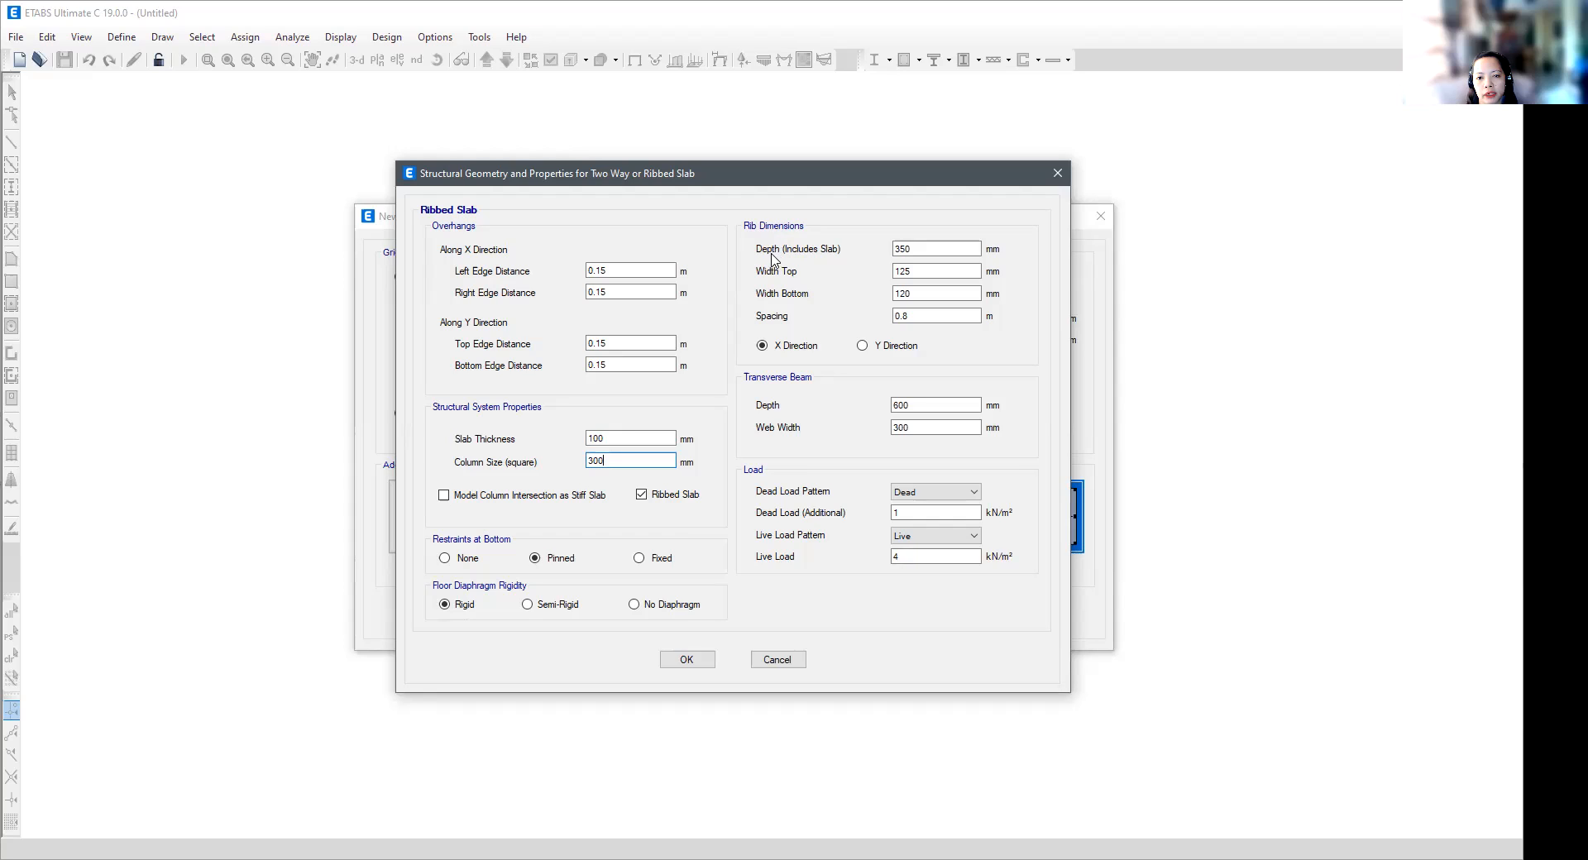
click(928, 246)
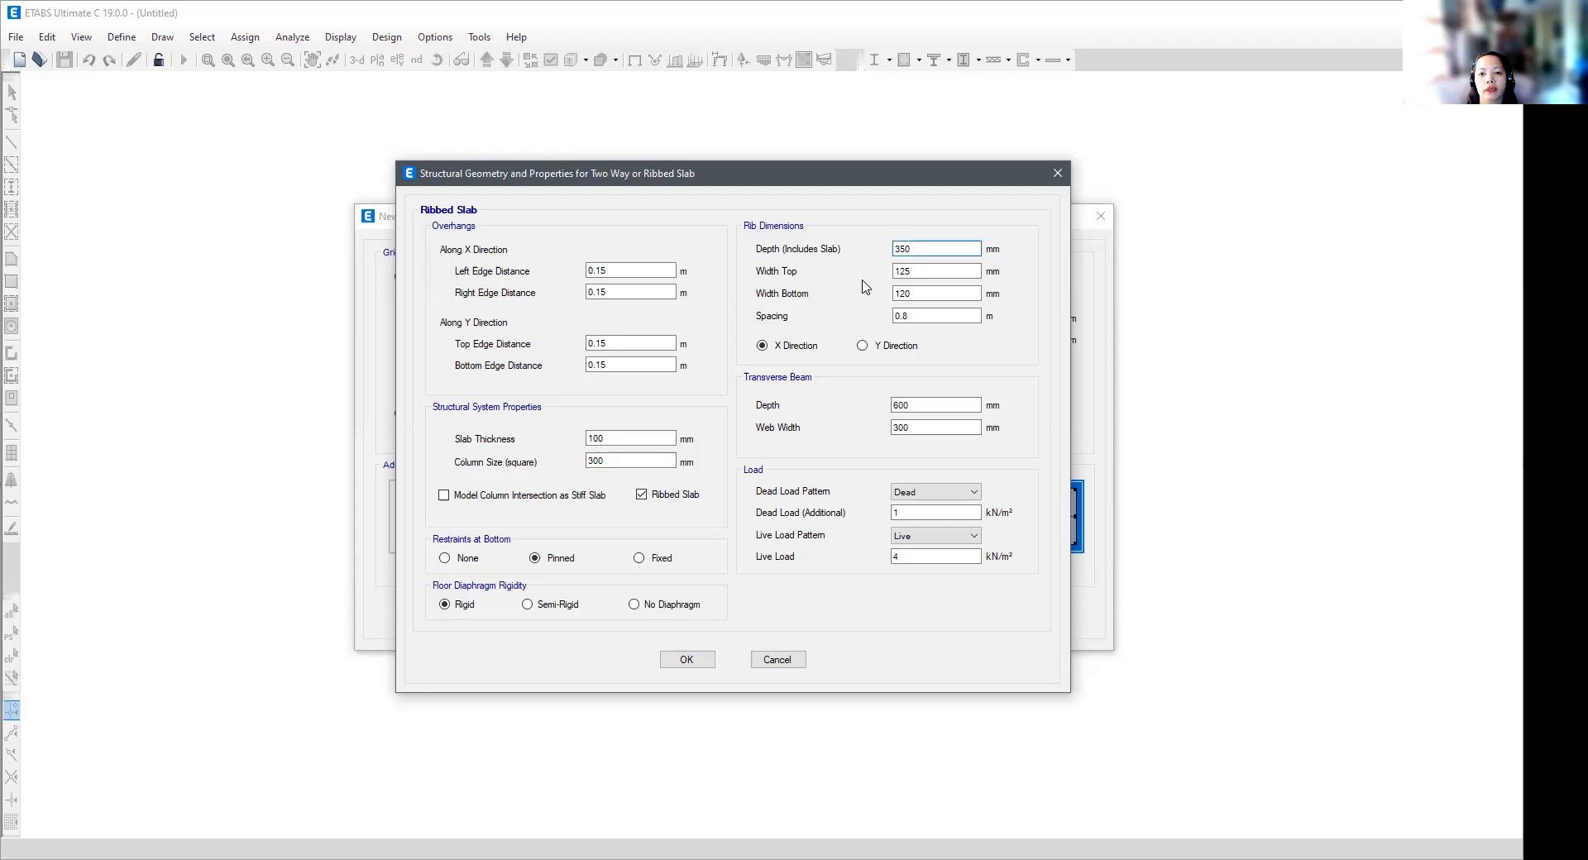
click(932, 272)
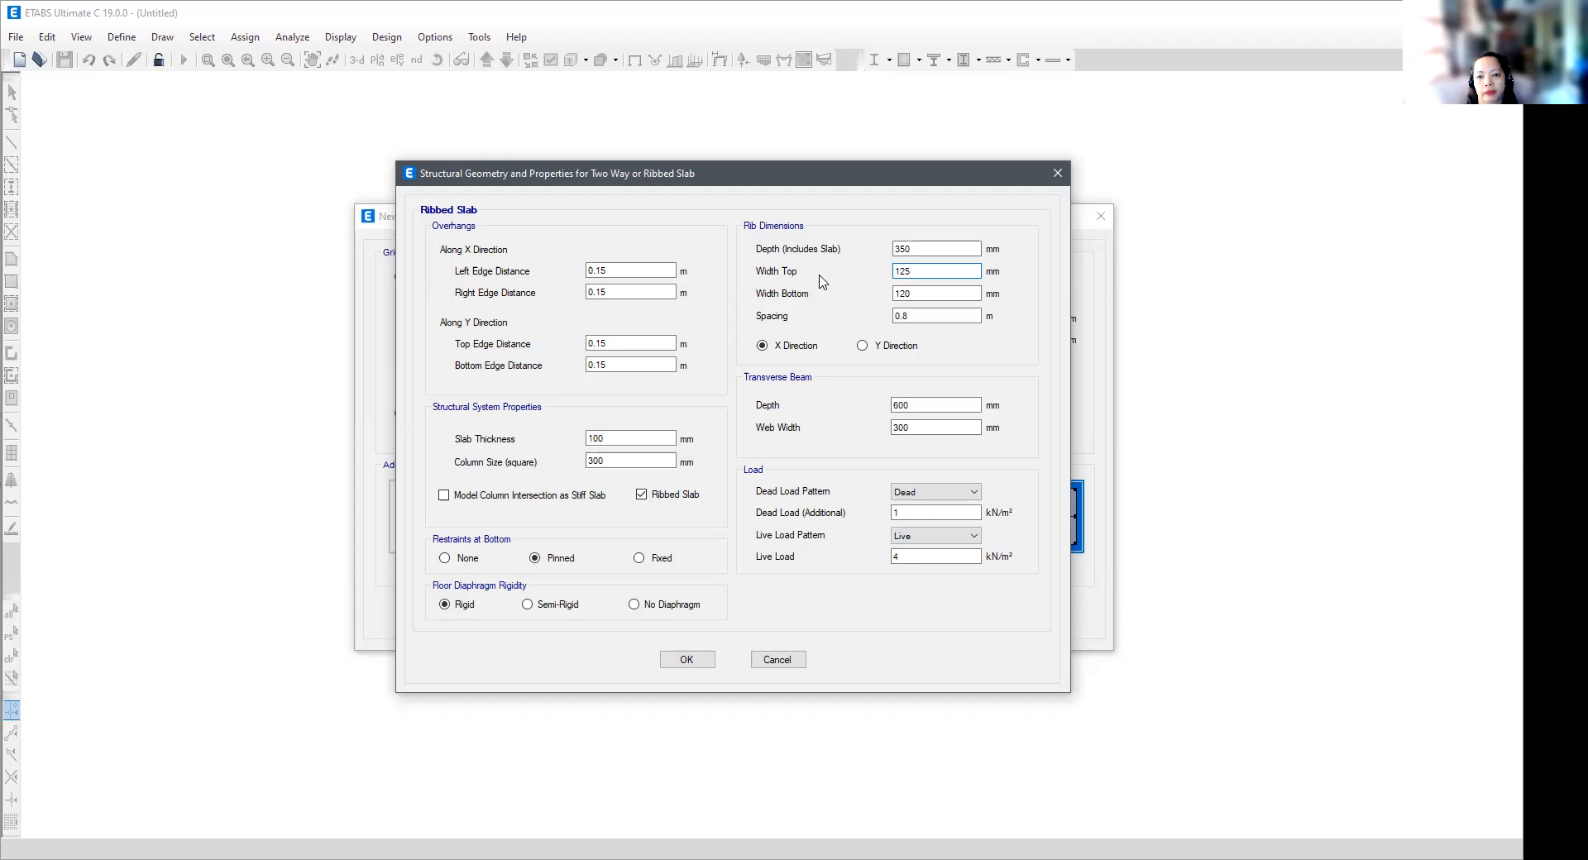
click(926, 315)
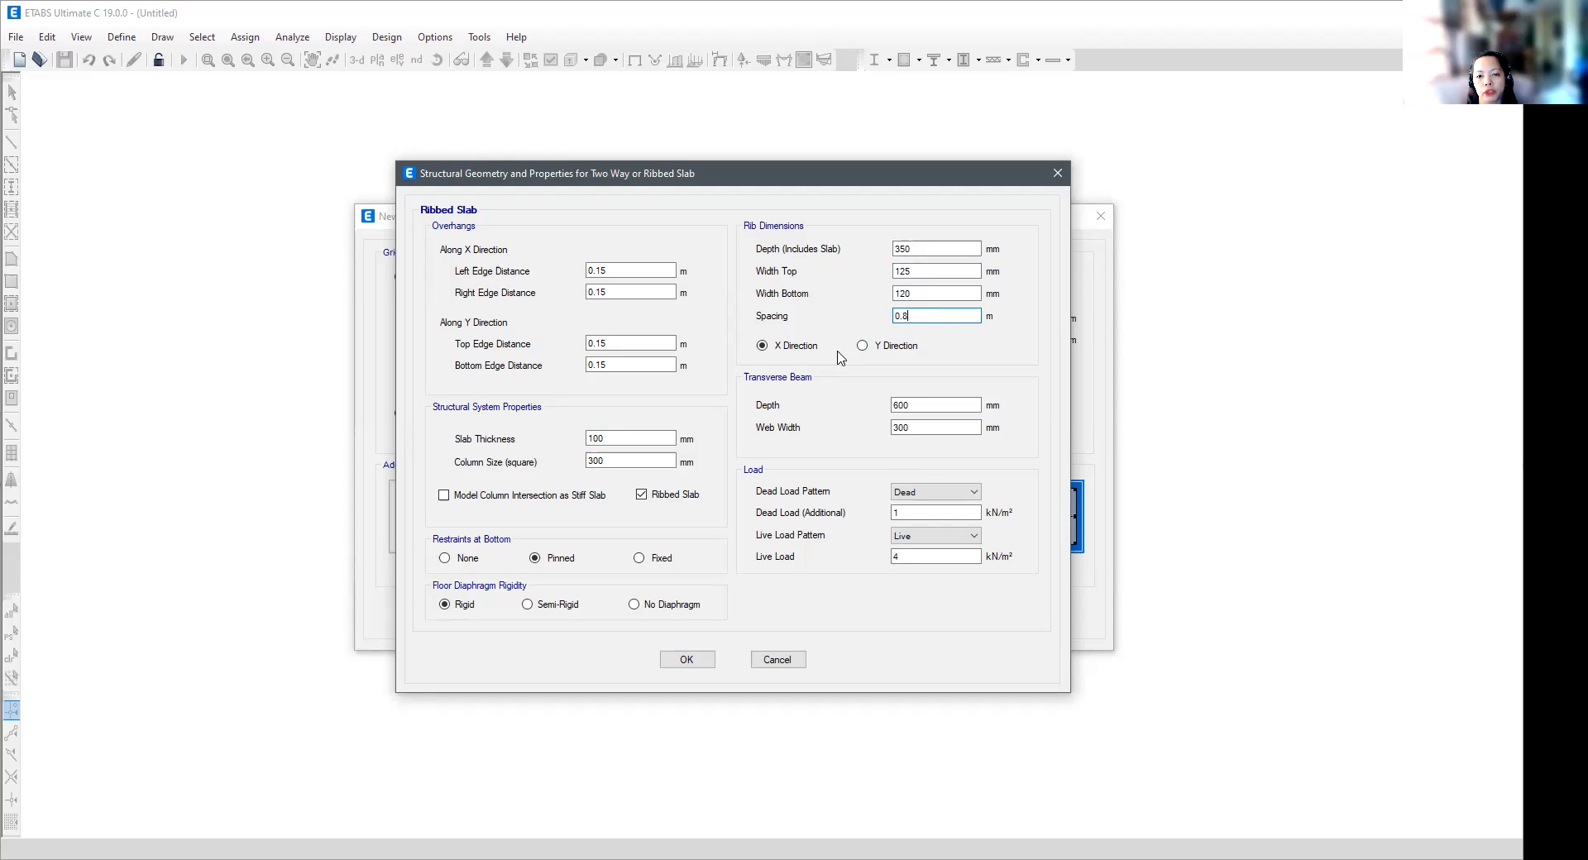
click(863, 346)
click(763, 346)
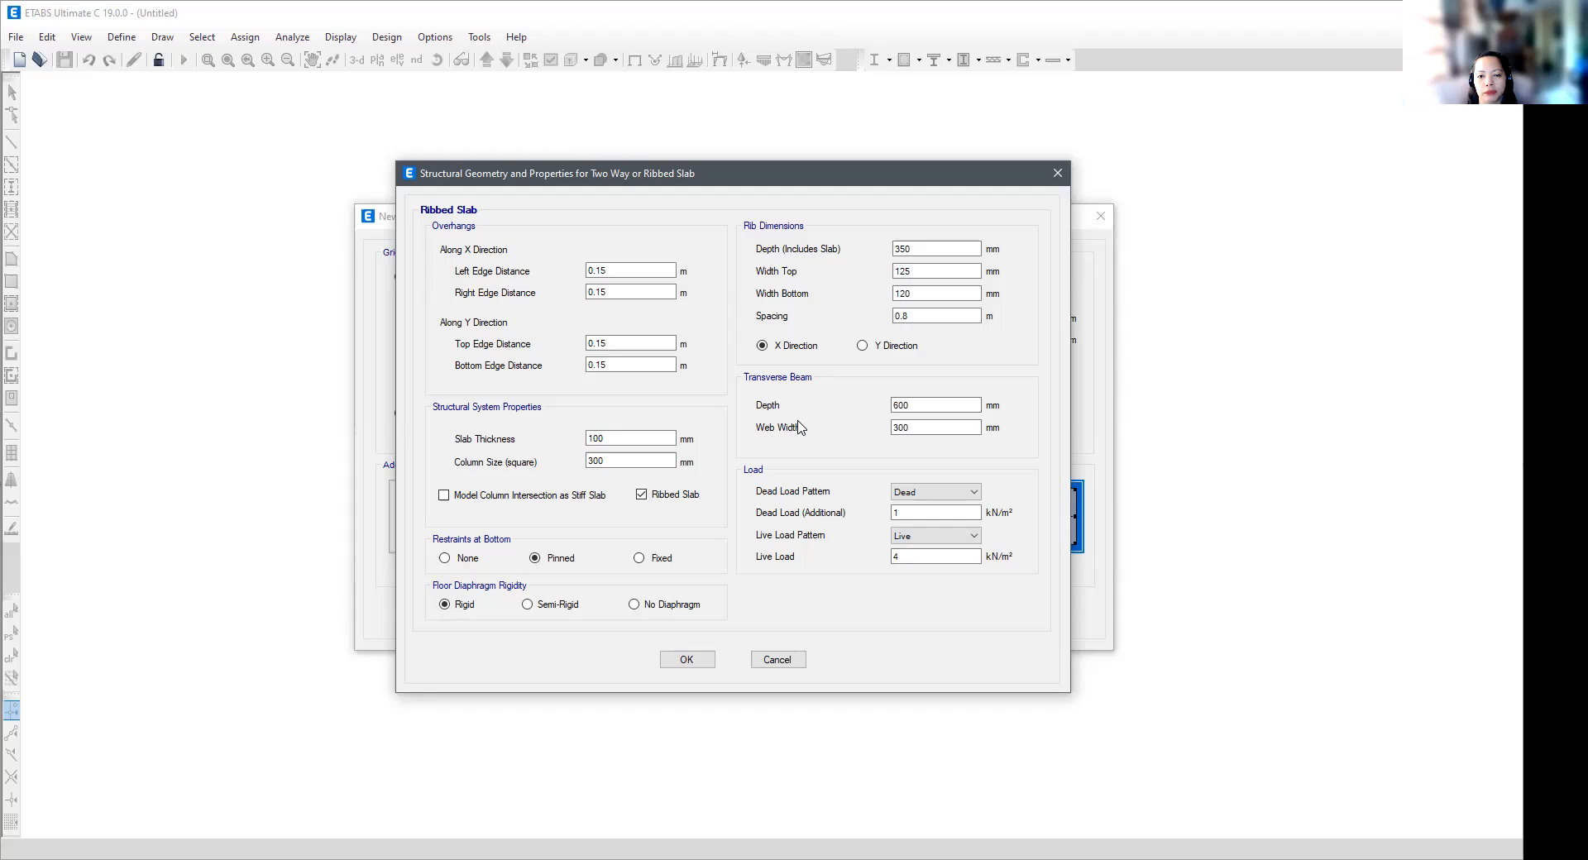
- Review the transverse beam depth and web width, and set the ribbed slab's additional dead load to 117.7 kN/m²
click(926, 407)
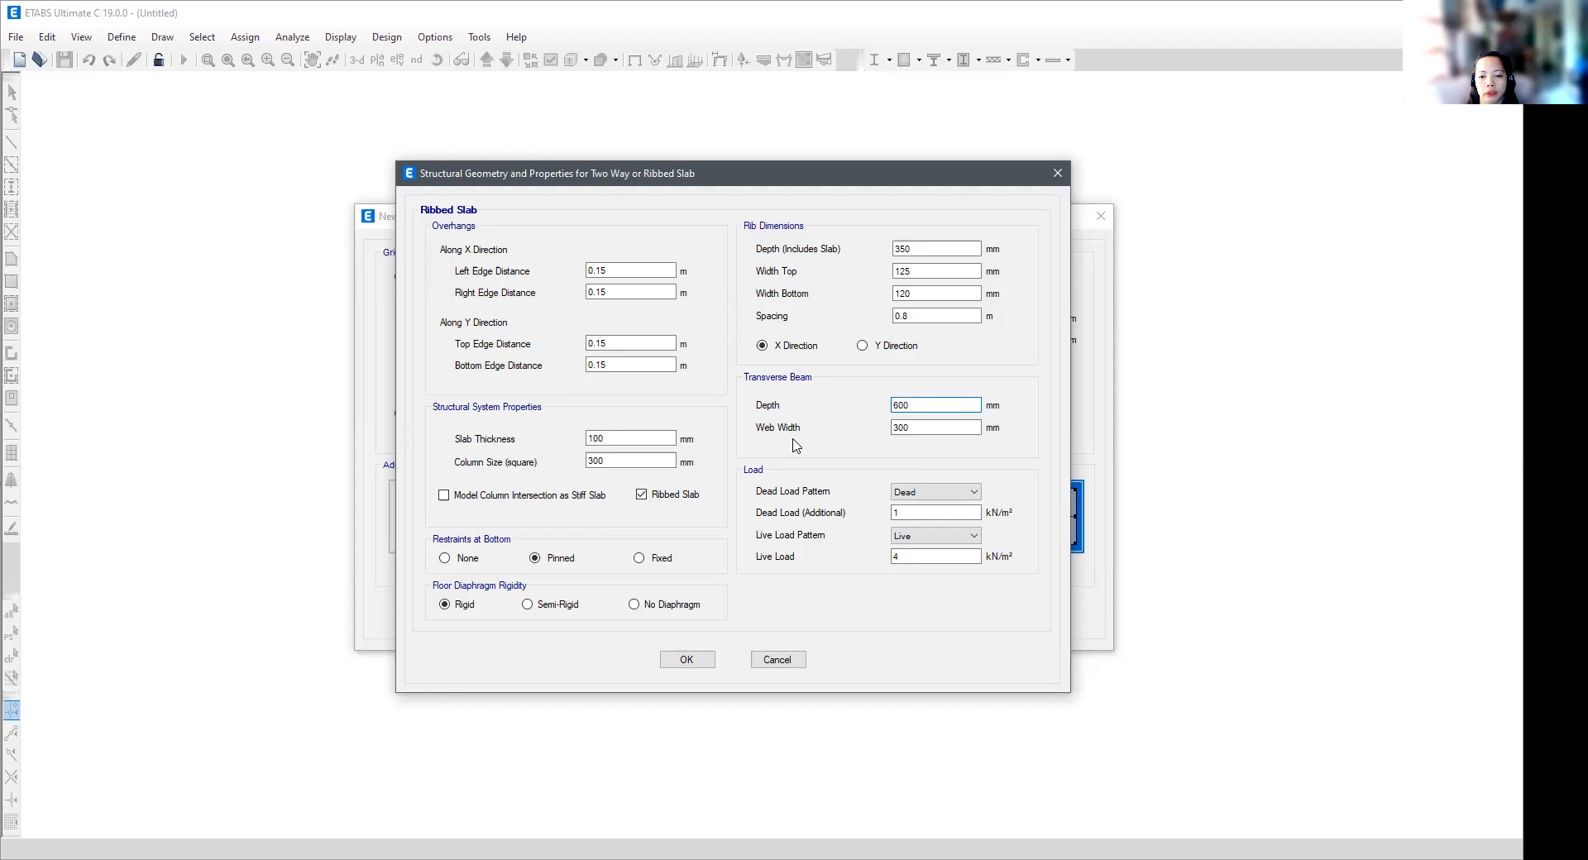
click(943, 428)
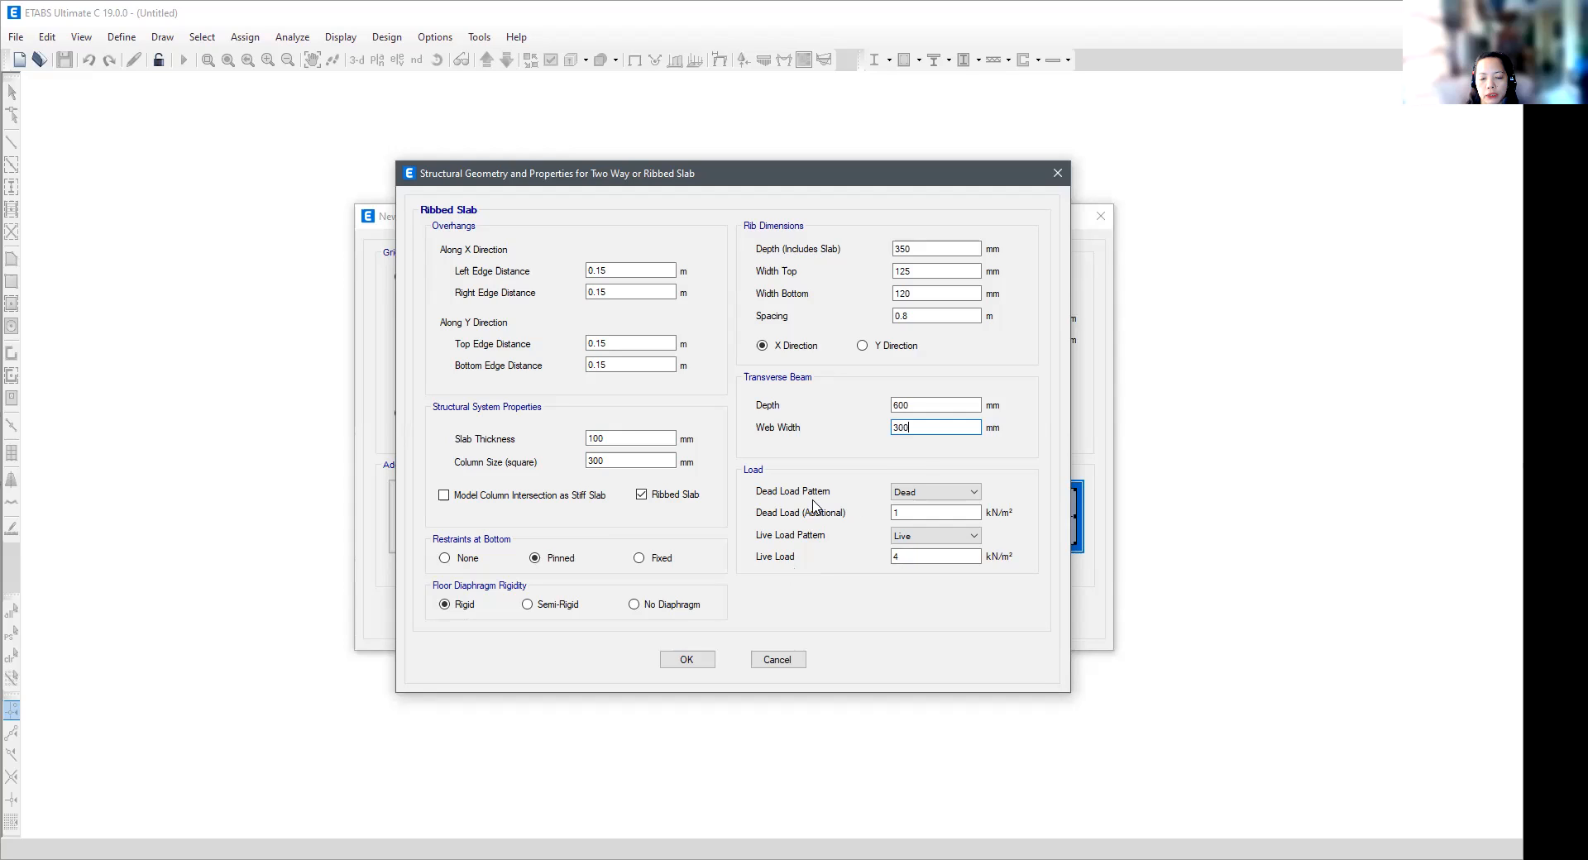
click(909, 512)
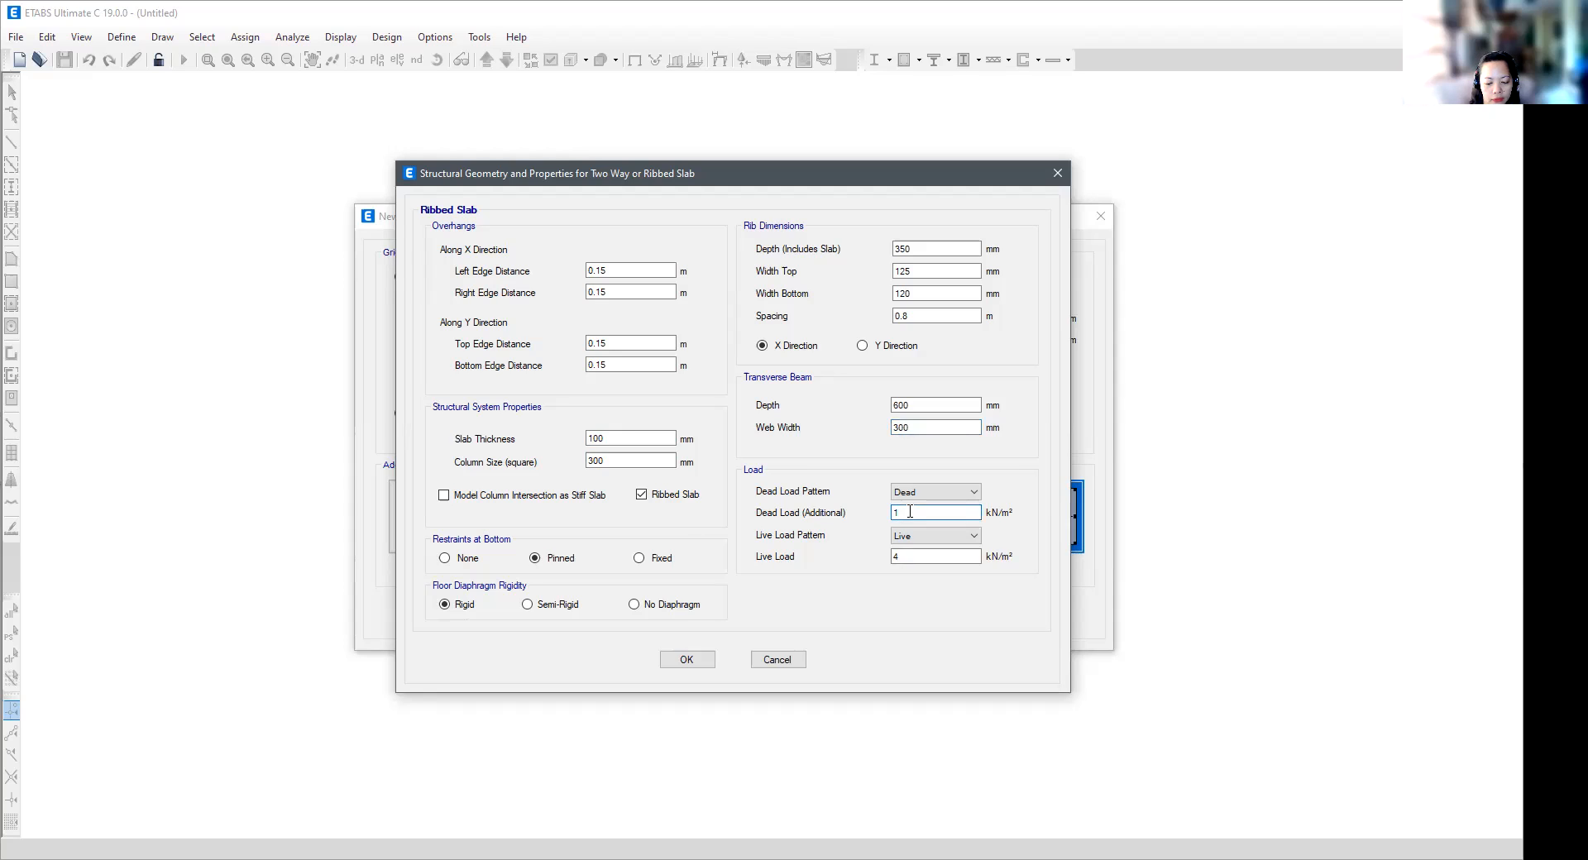
text(17)
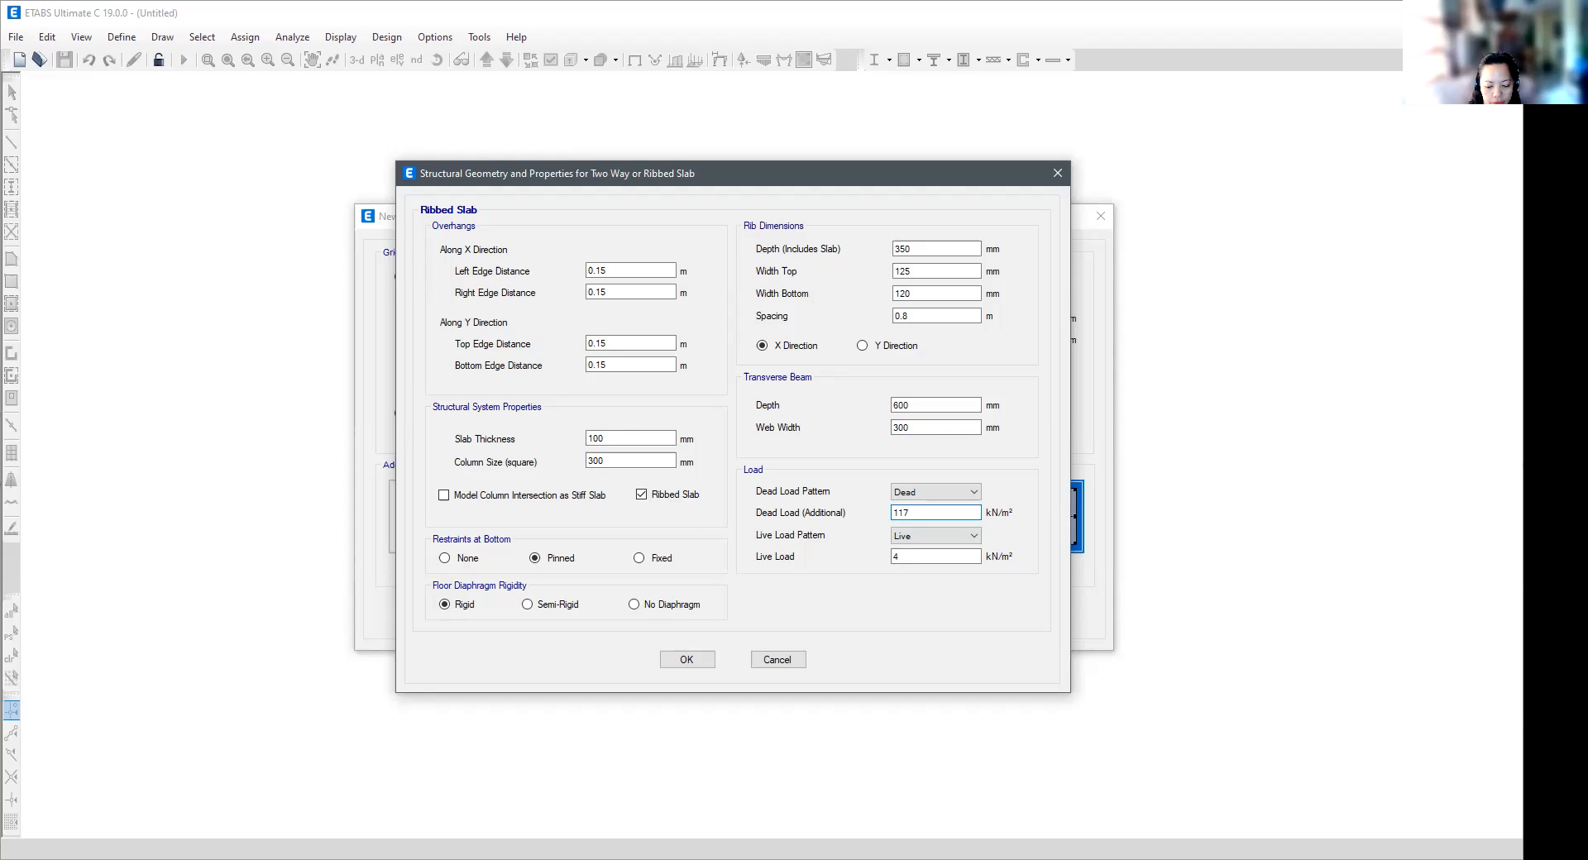
text(.7)
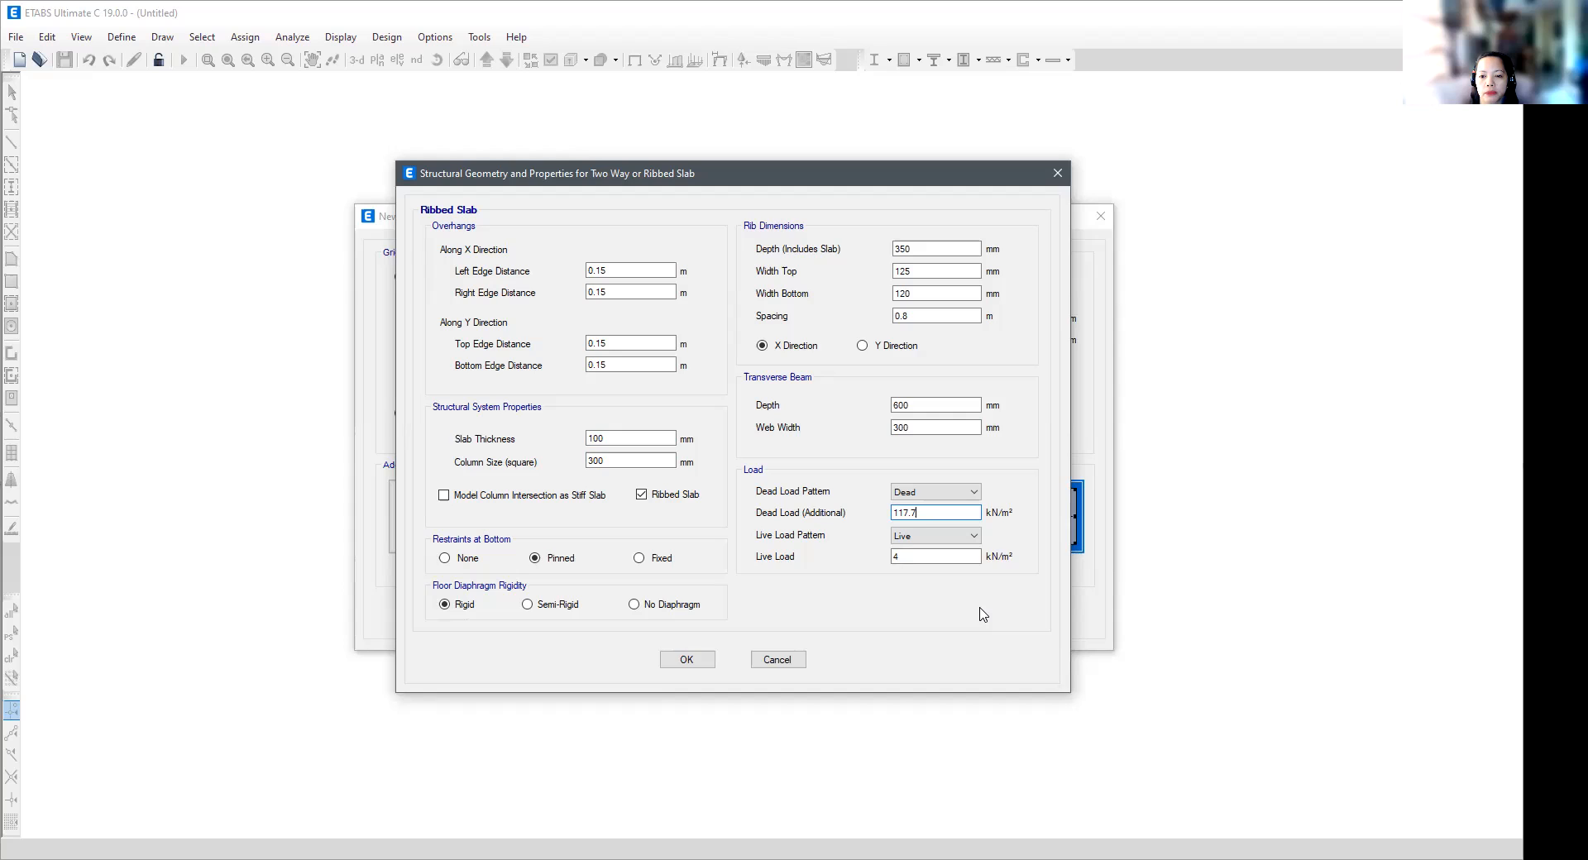
- Check the live load, accept the ribbed slab properties and generate the building model from the template
click(906, 555)
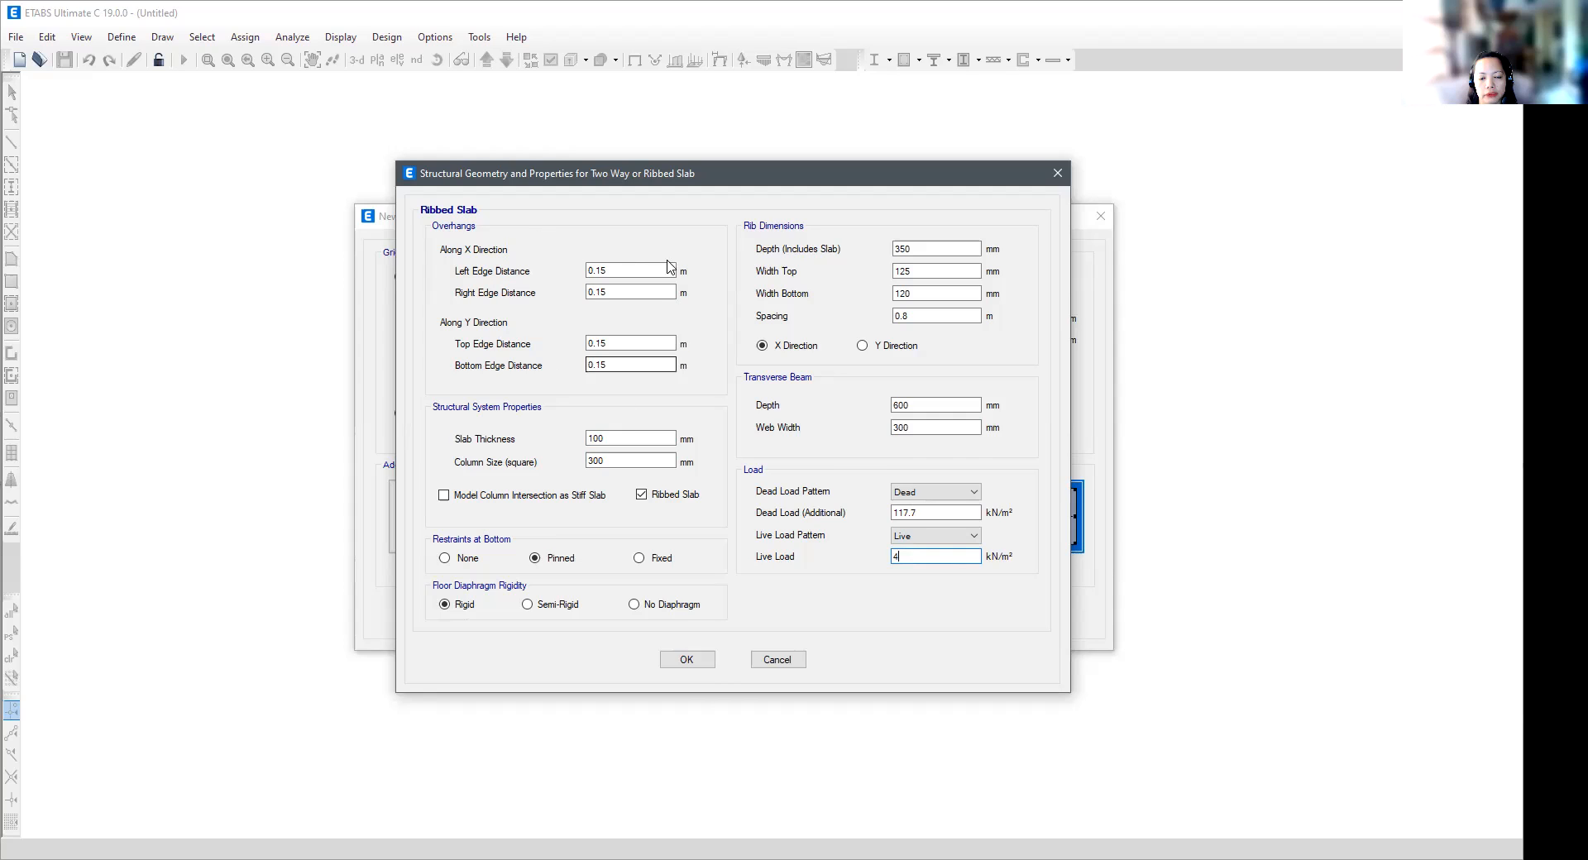
click(689, 660)
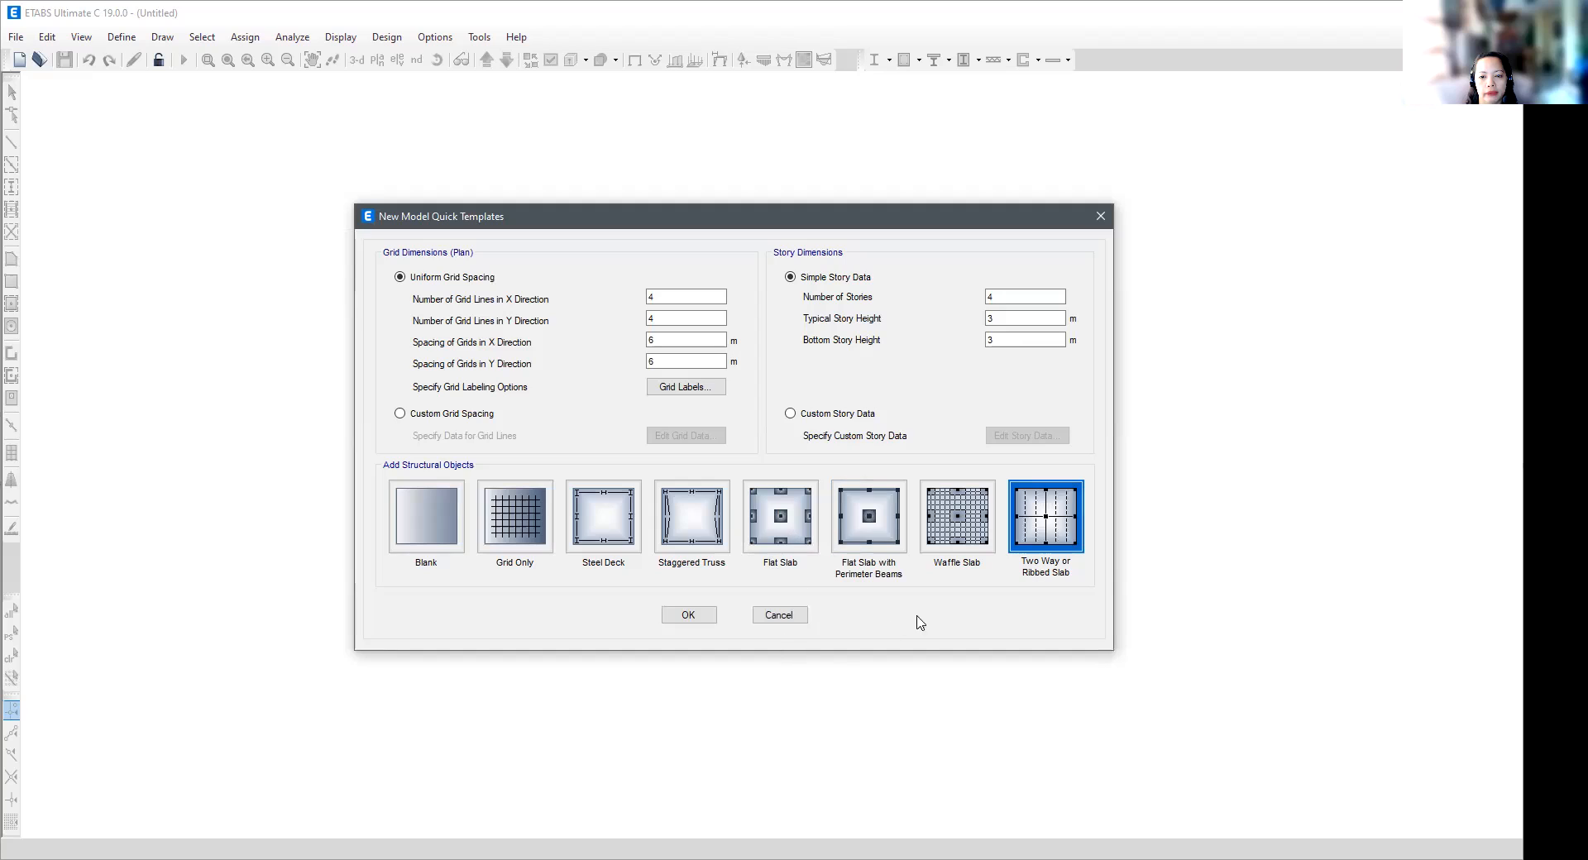
click(693, 620)
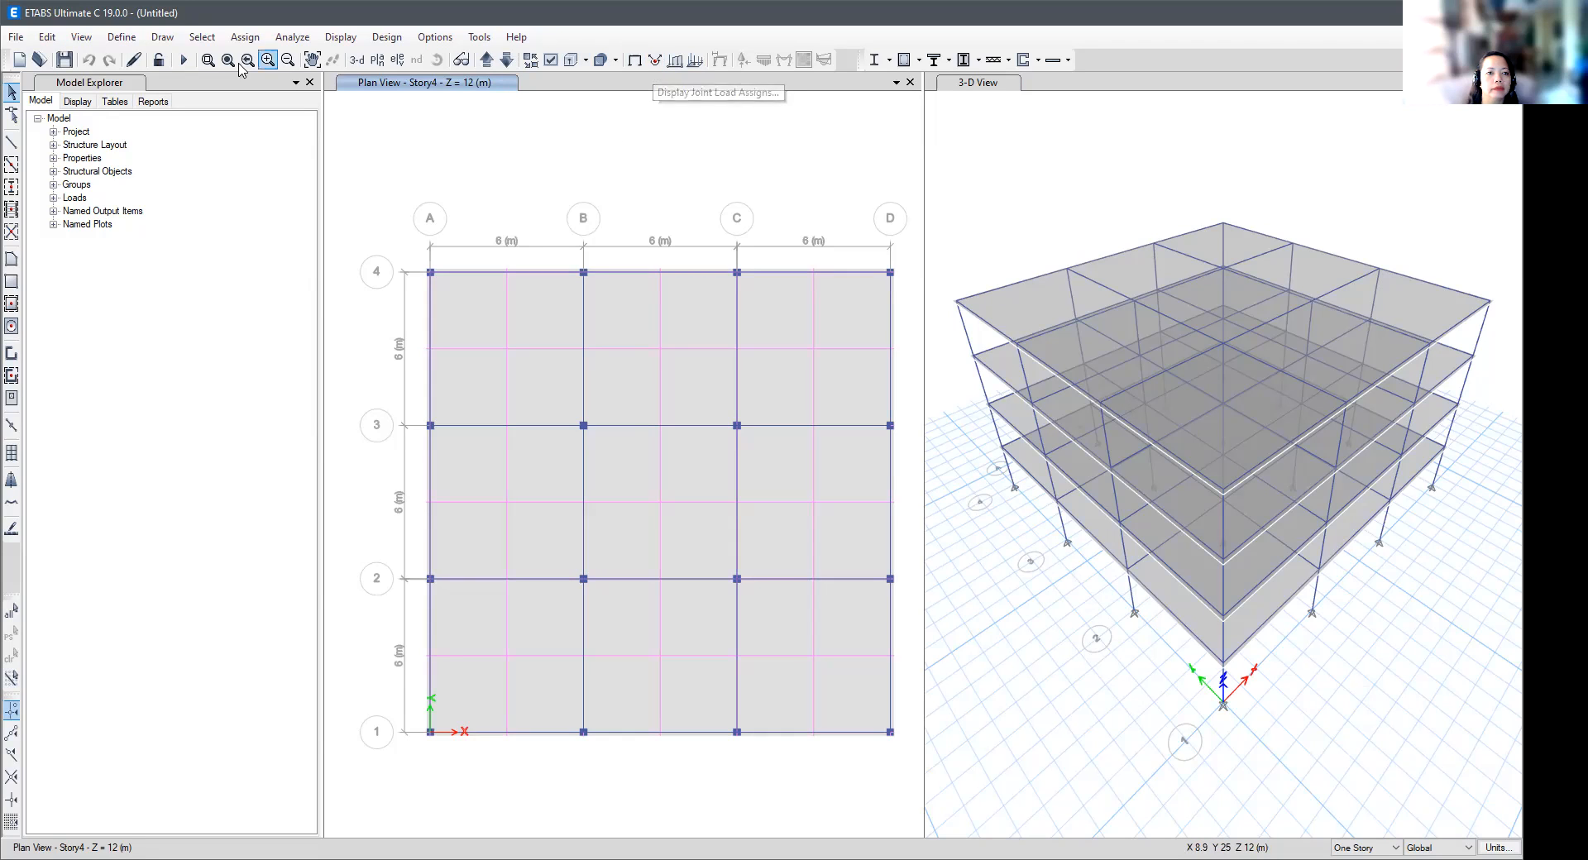
- Survey the editing, definition, analysis, display, options and help commands available for the new model
click(48, 37)
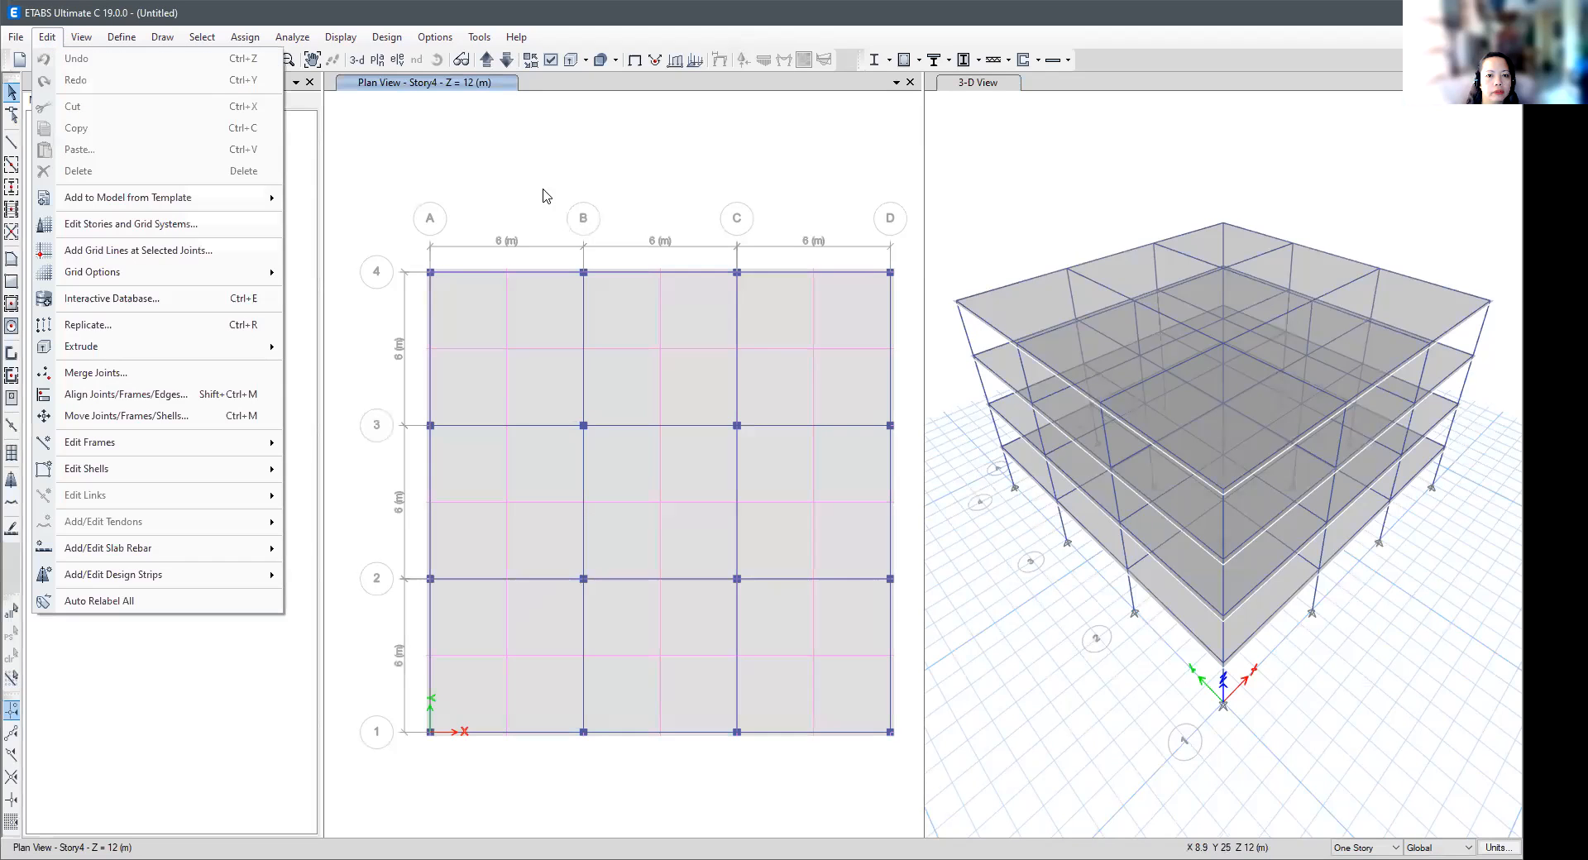
click(592, 163)
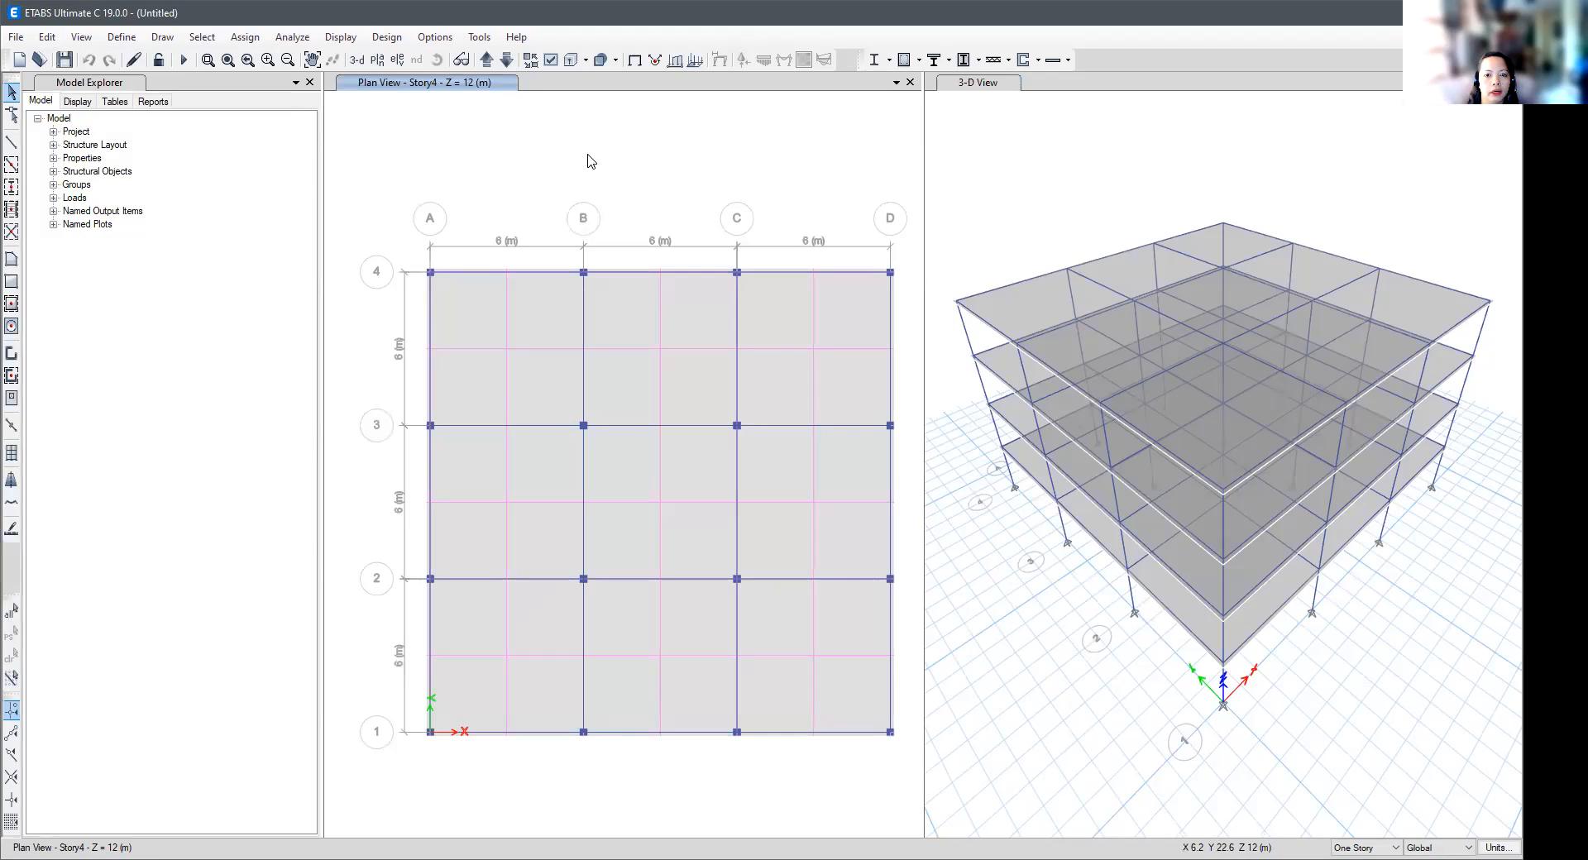
click(47, 38)
mouse_move(83, 38)
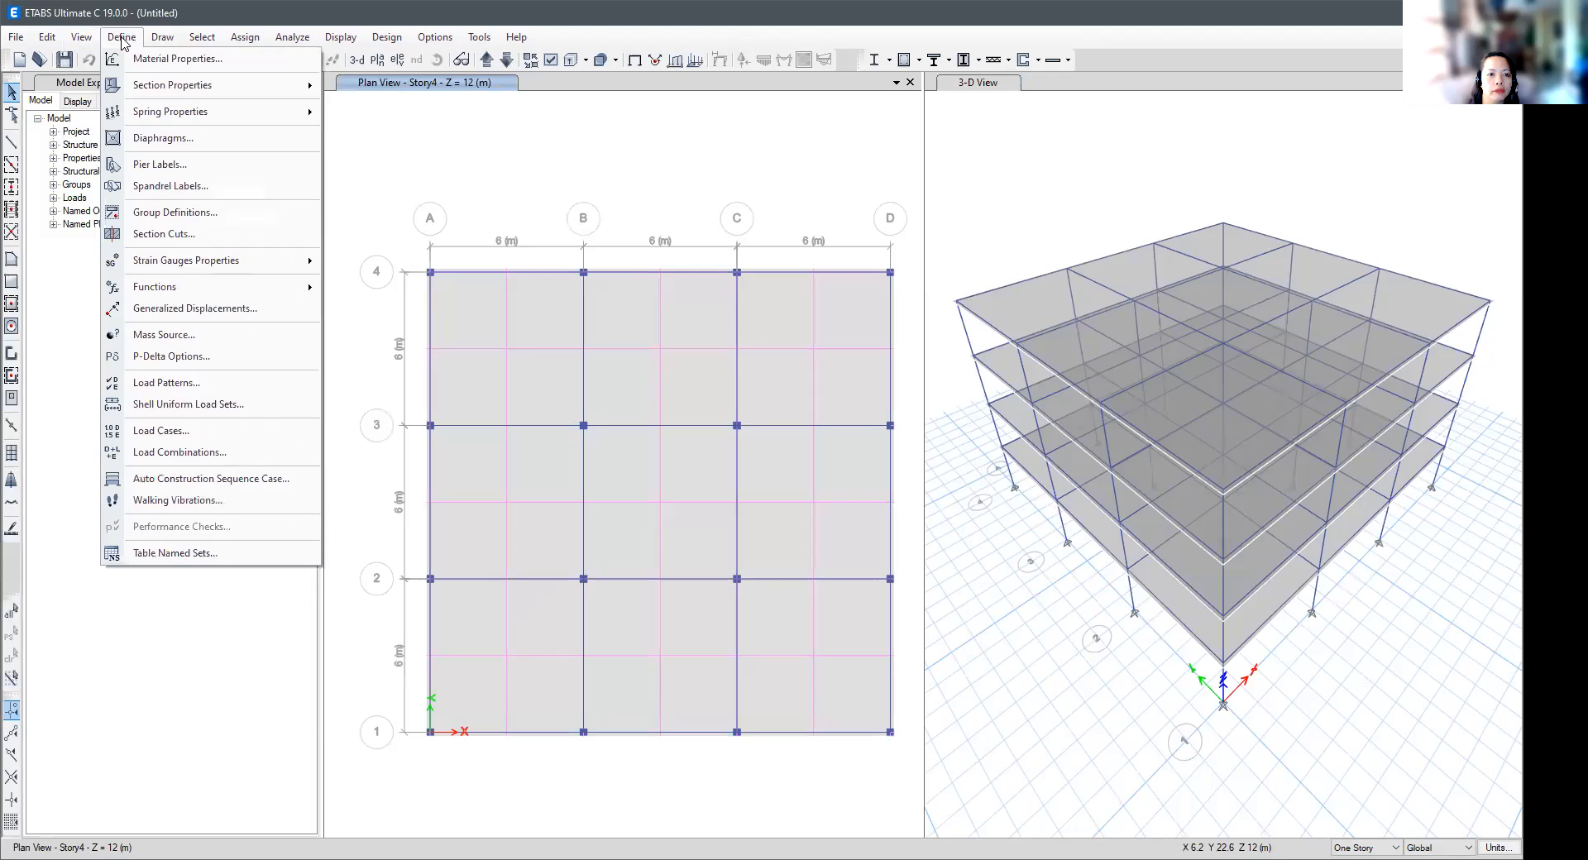
click(122, 41)
click(83, 38)
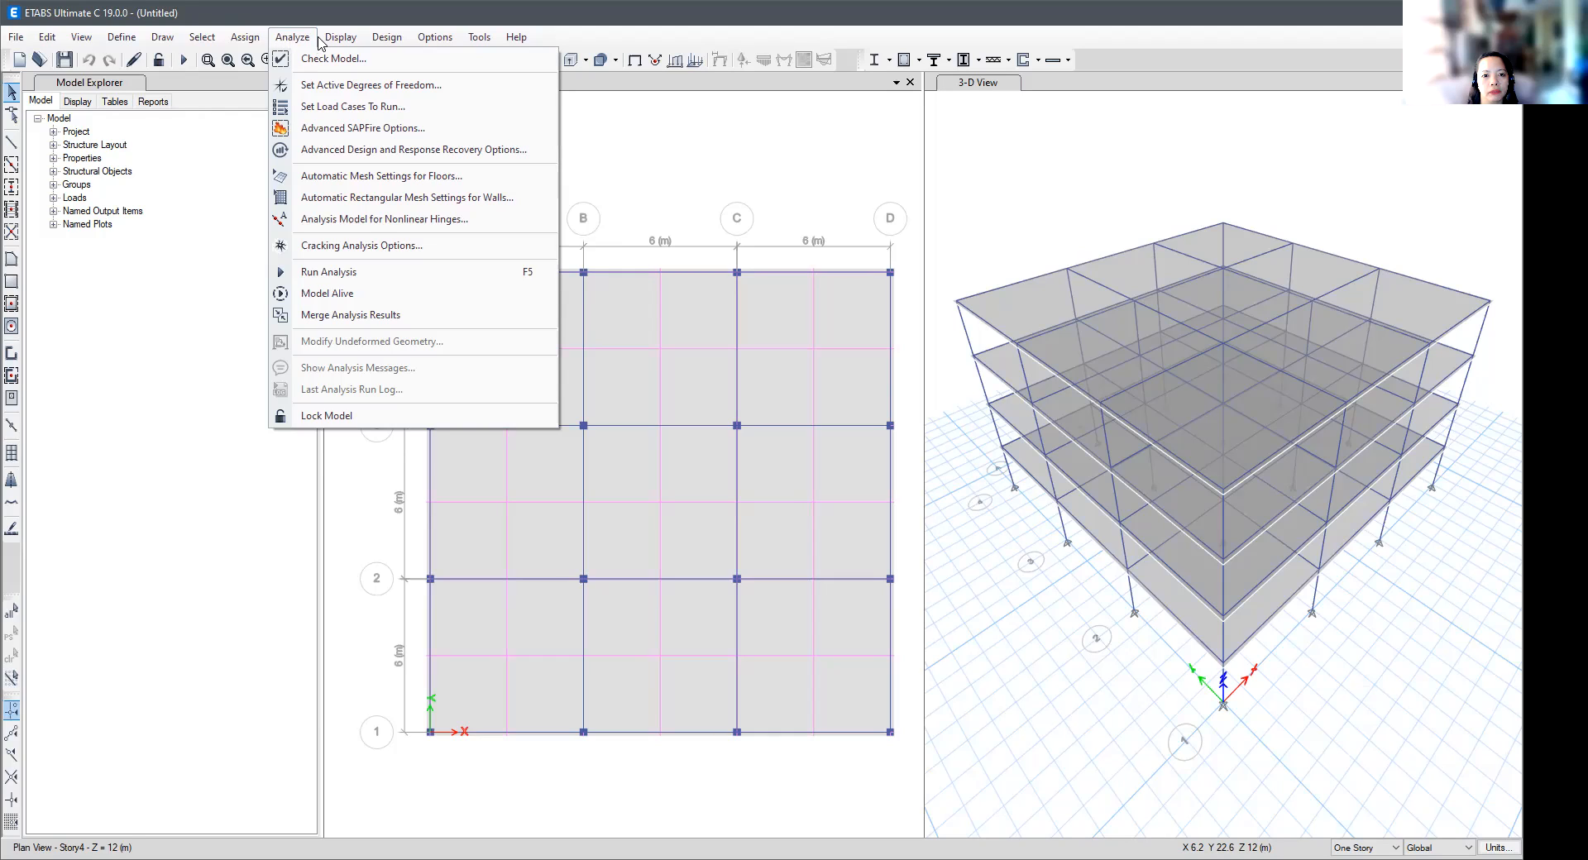
mouse_move(333, 43)
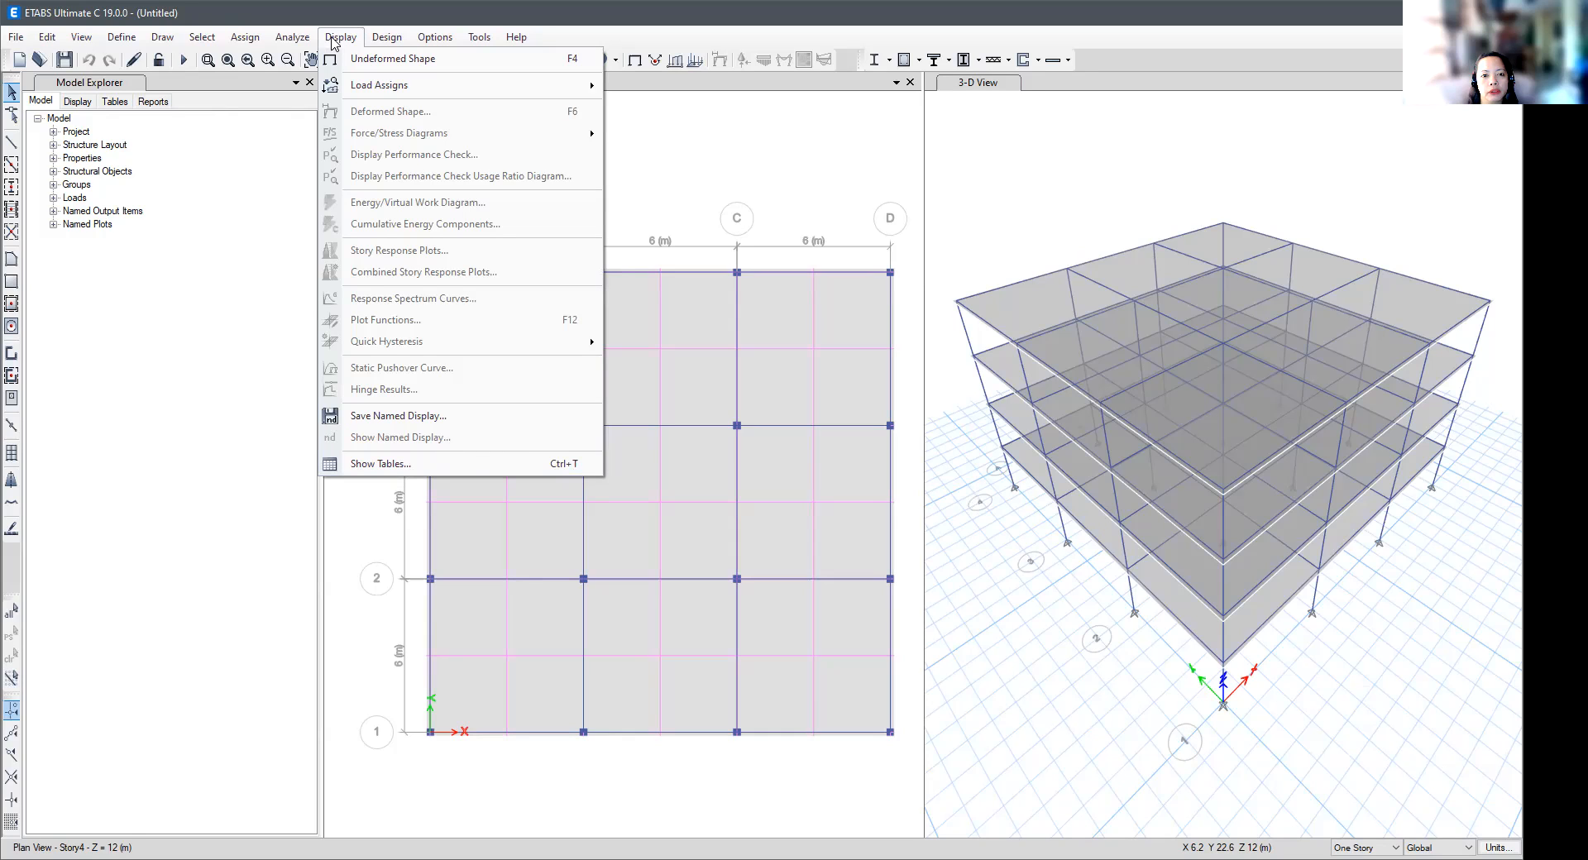
mouse_move(405, 43)
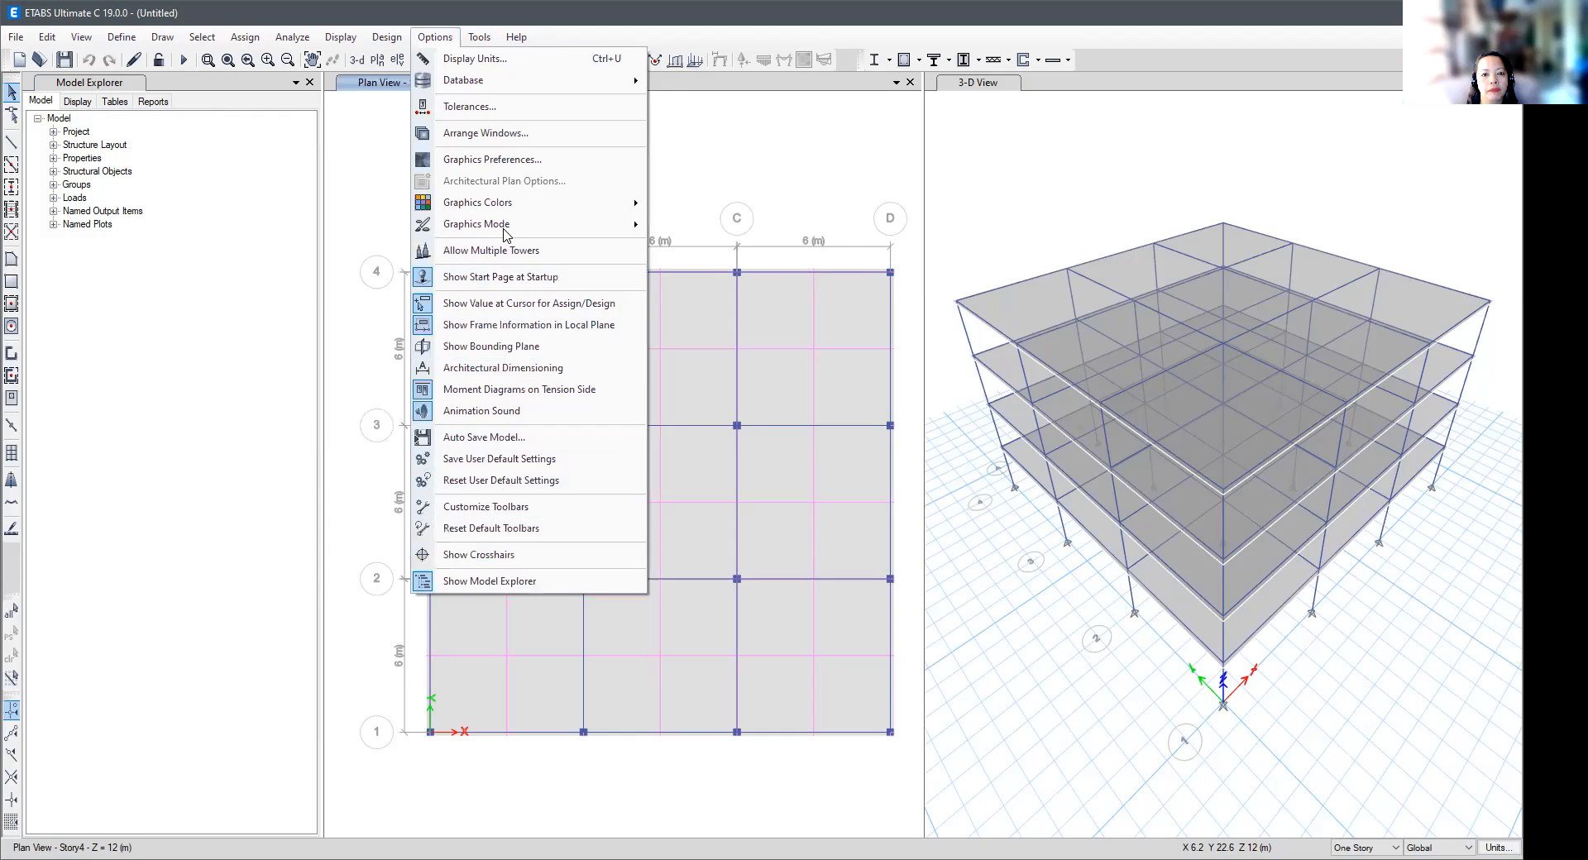
mouse_move(451, 79)
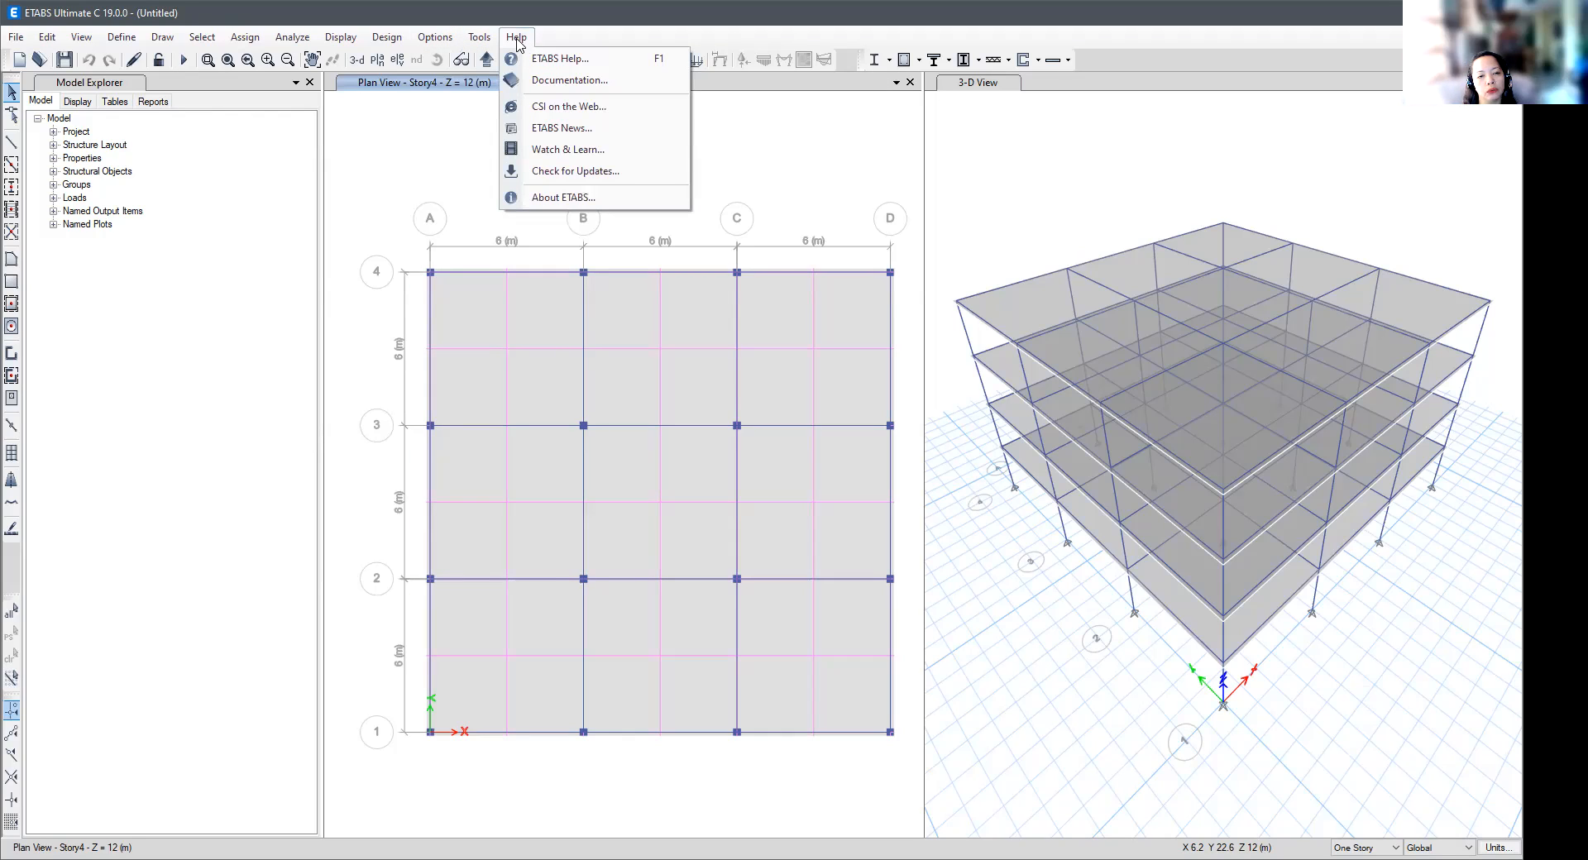
click(150, 199)
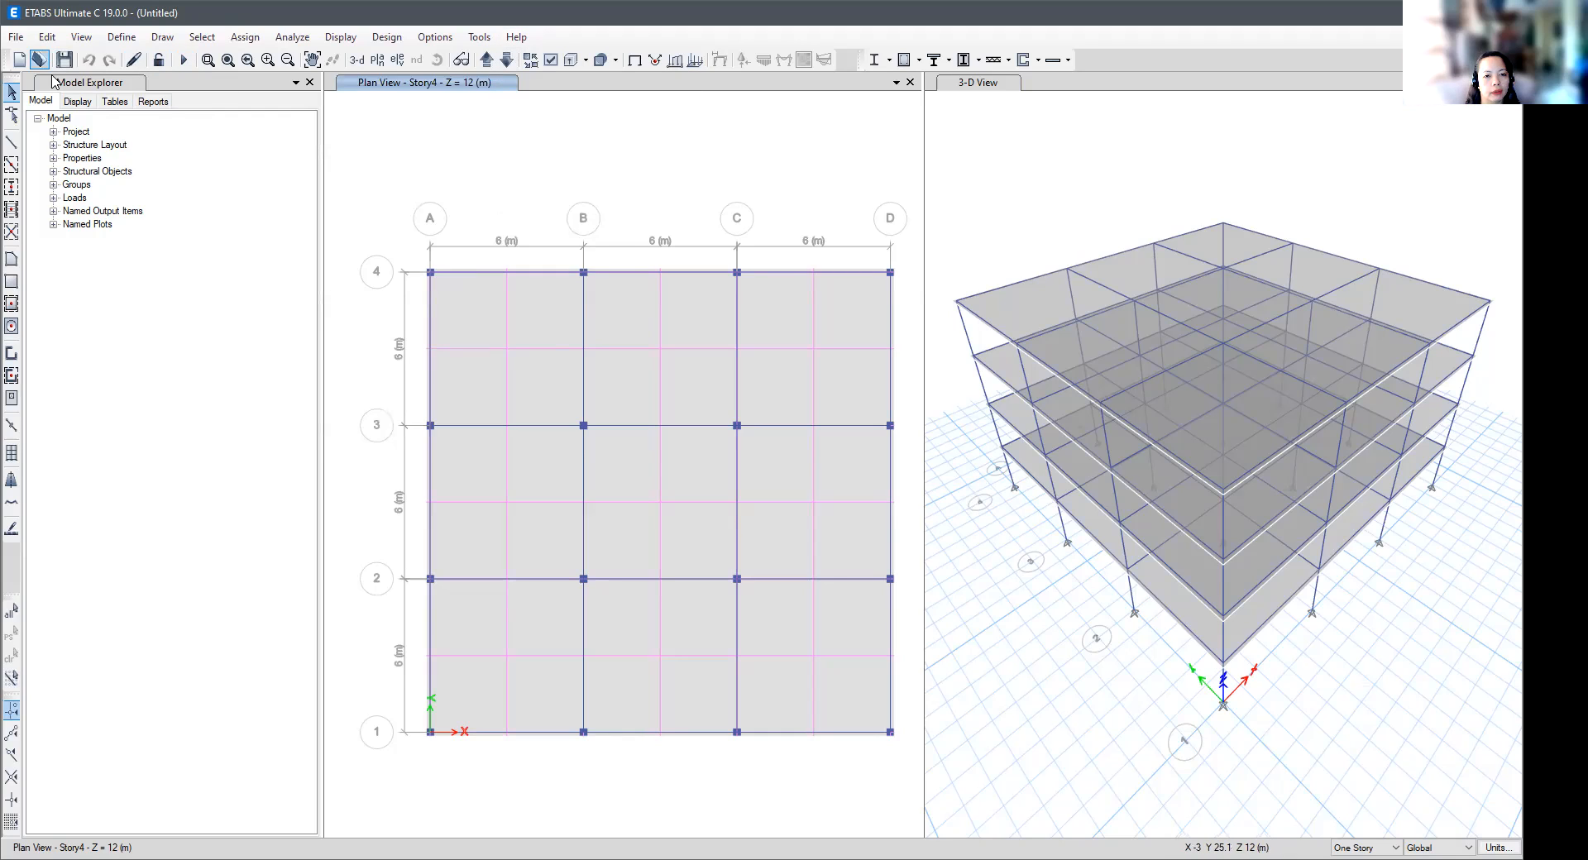
- Examine the editing commands for grids, replication, joint alignment, frames, shells and design strips without running any
click(81, 38)
mouse_move(47, 39)
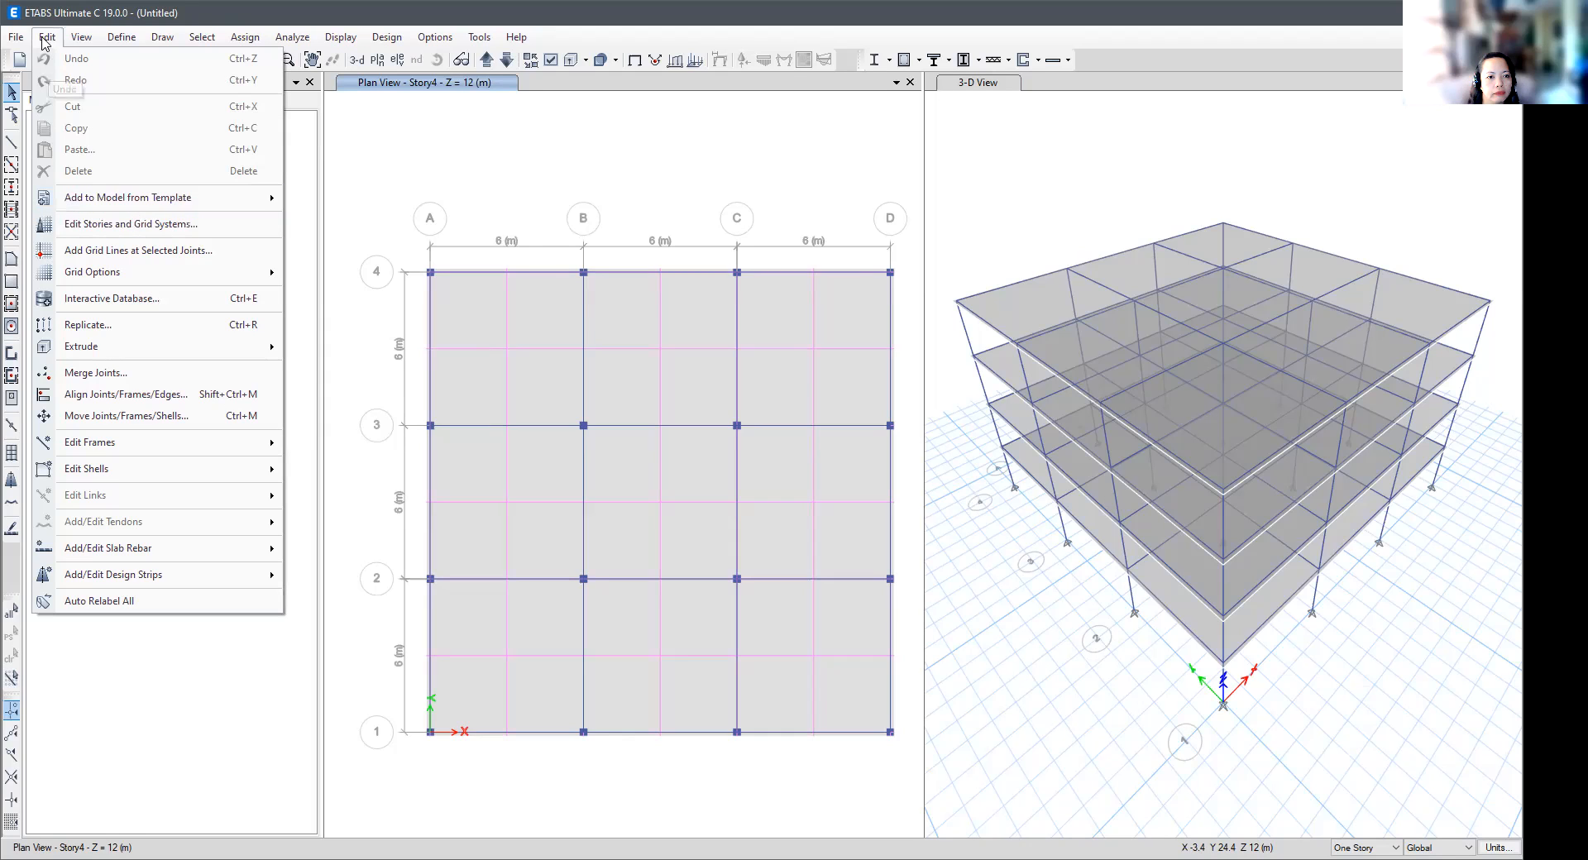
mouse_move(98, 204)
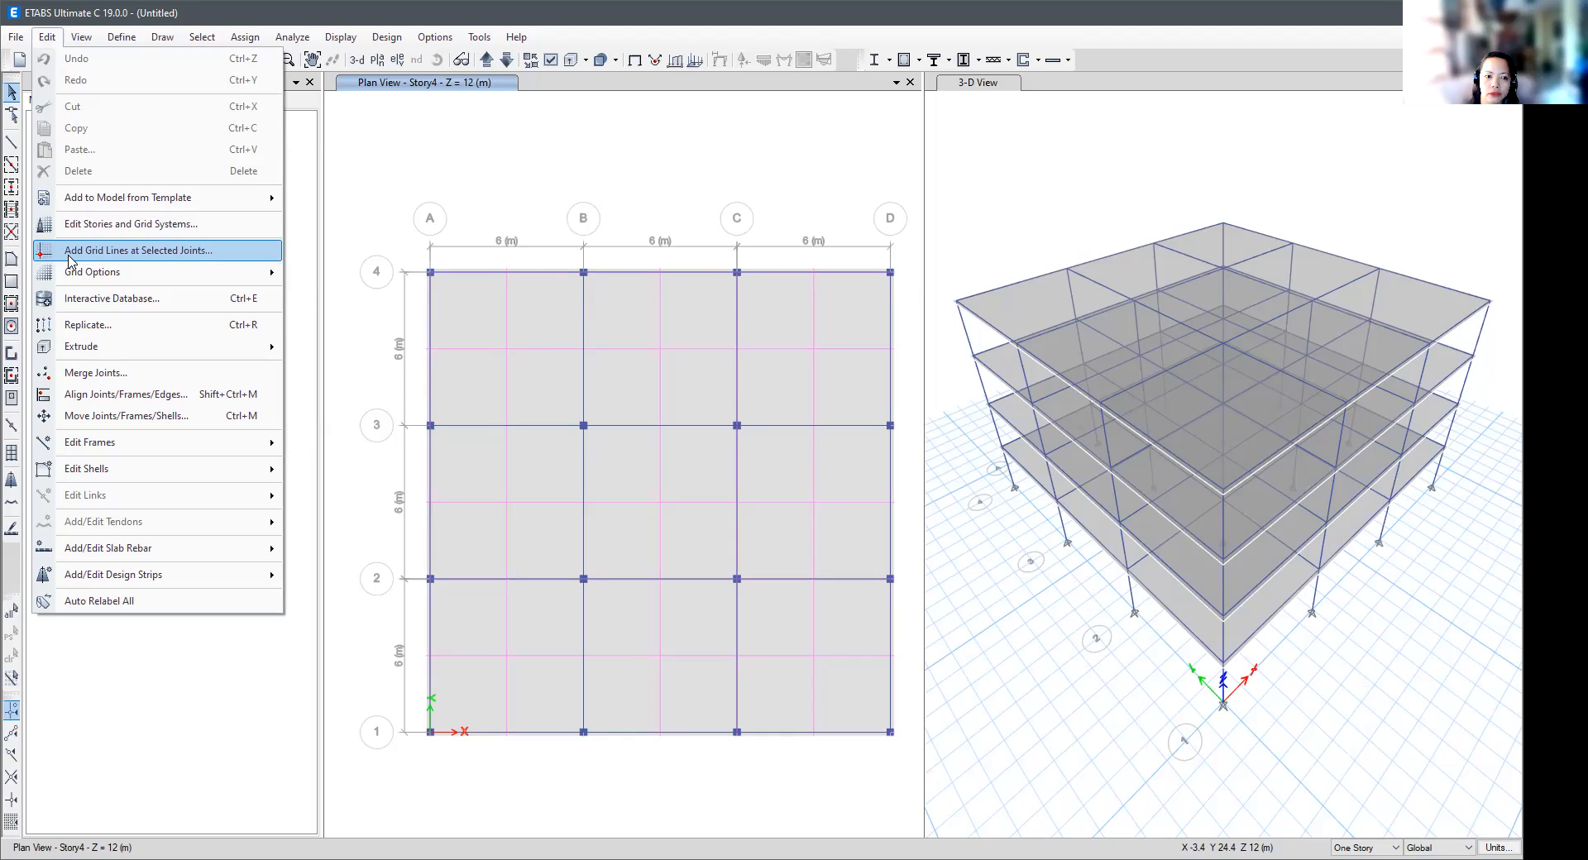
mouse_move(70, 277)
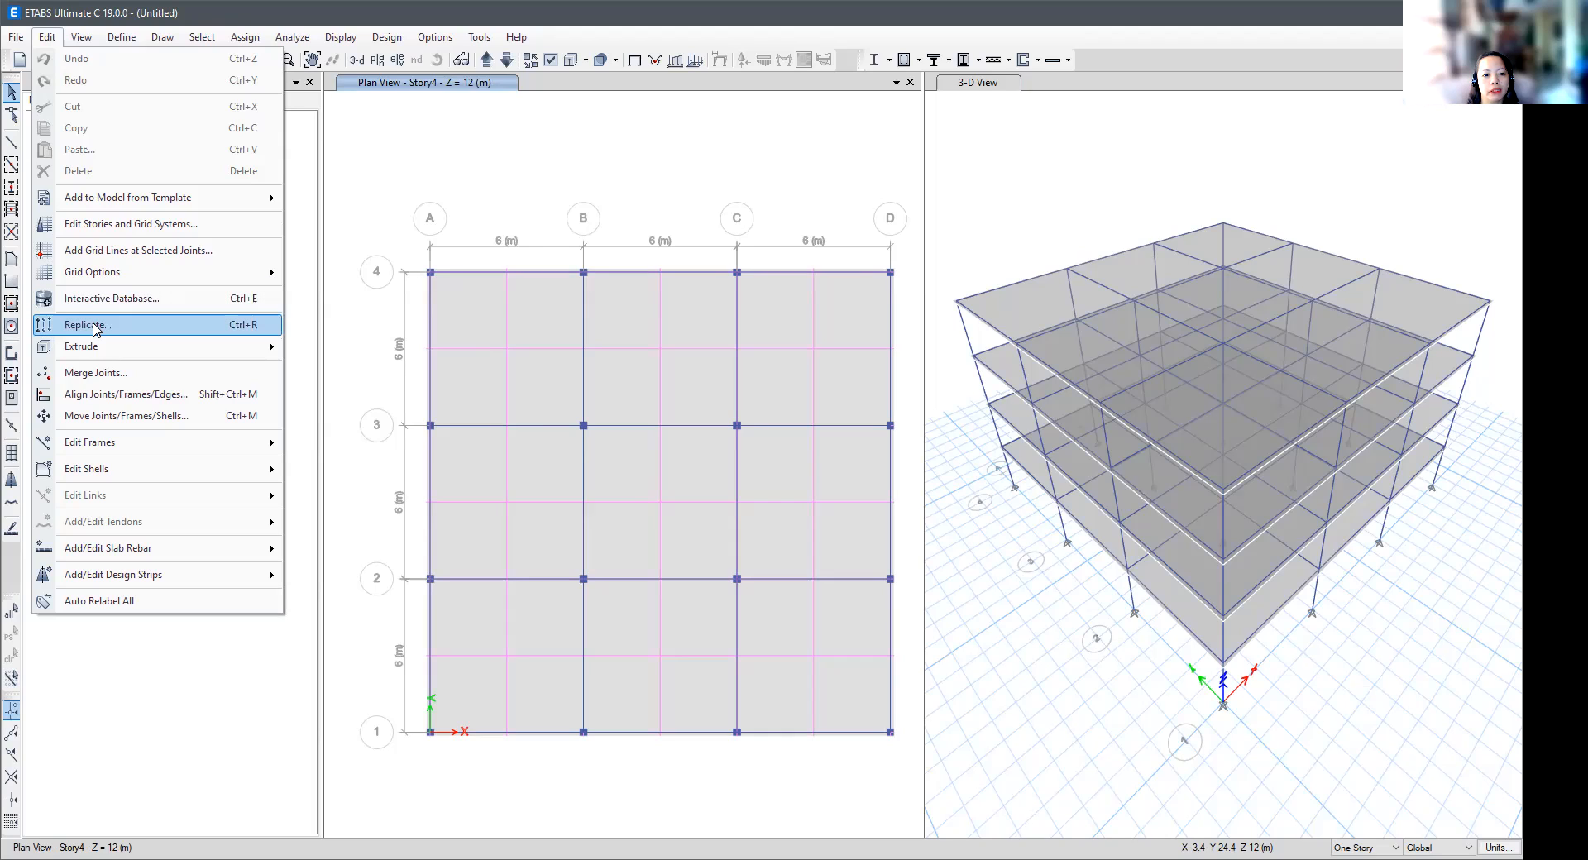
mouse_move(128, 352)
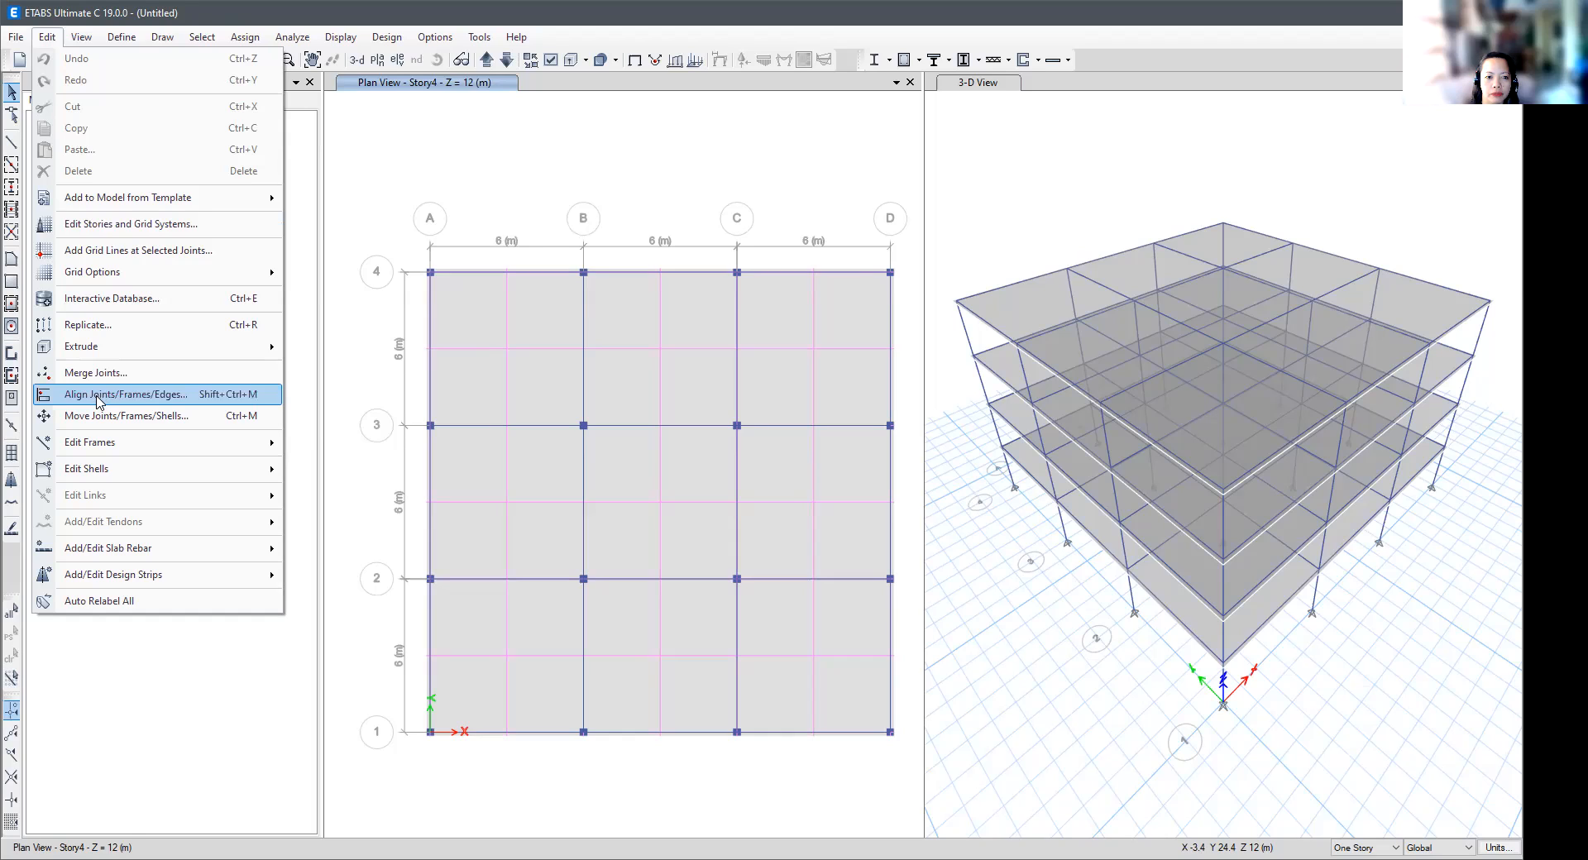
mouse_move(91, 452)
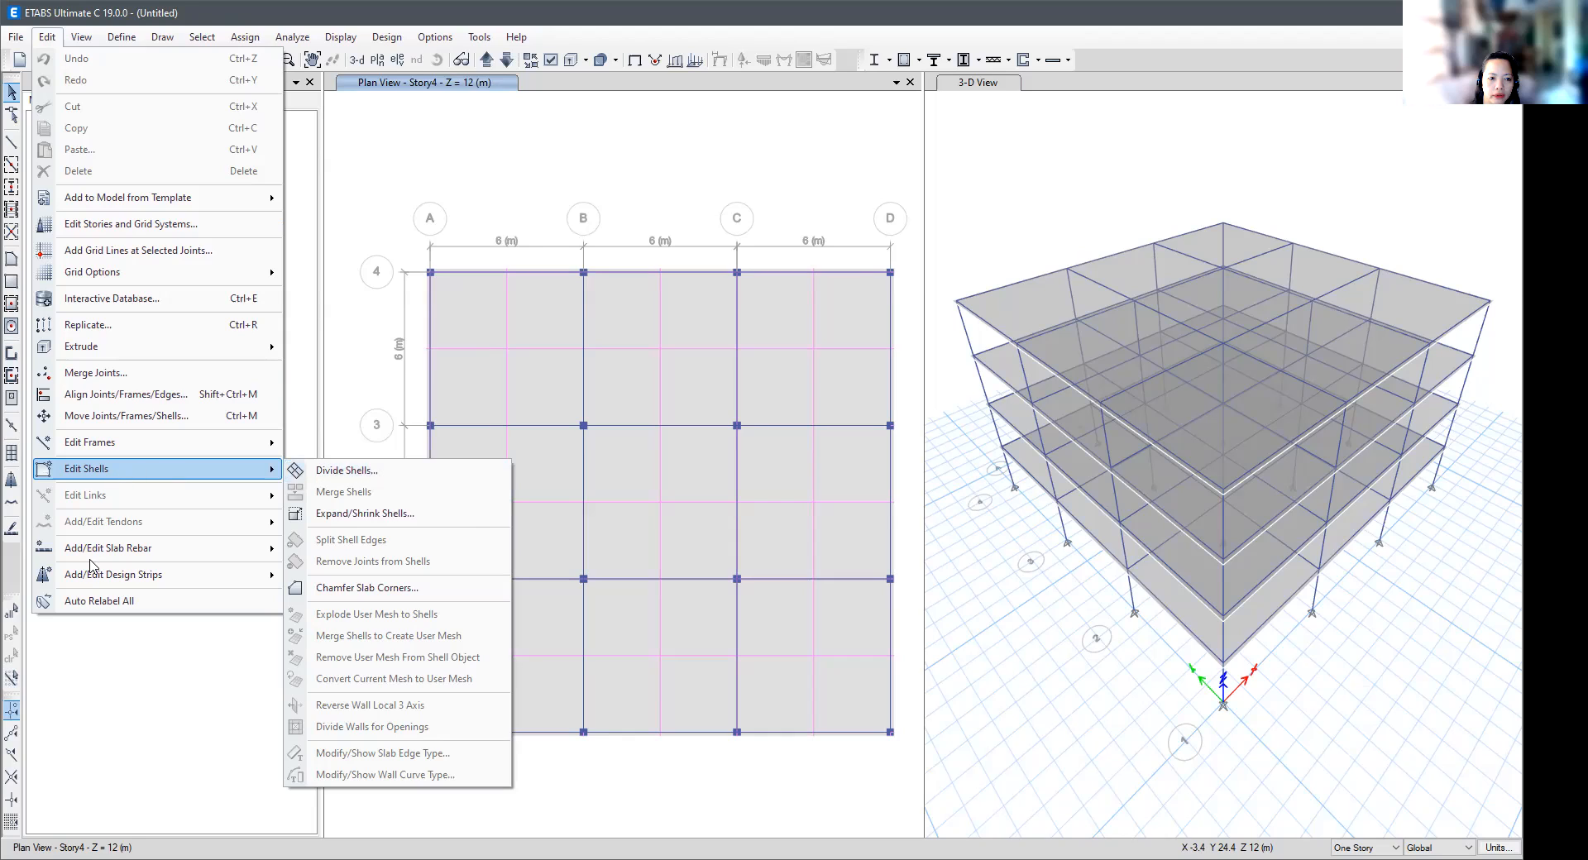
mouse_move(115, 574)
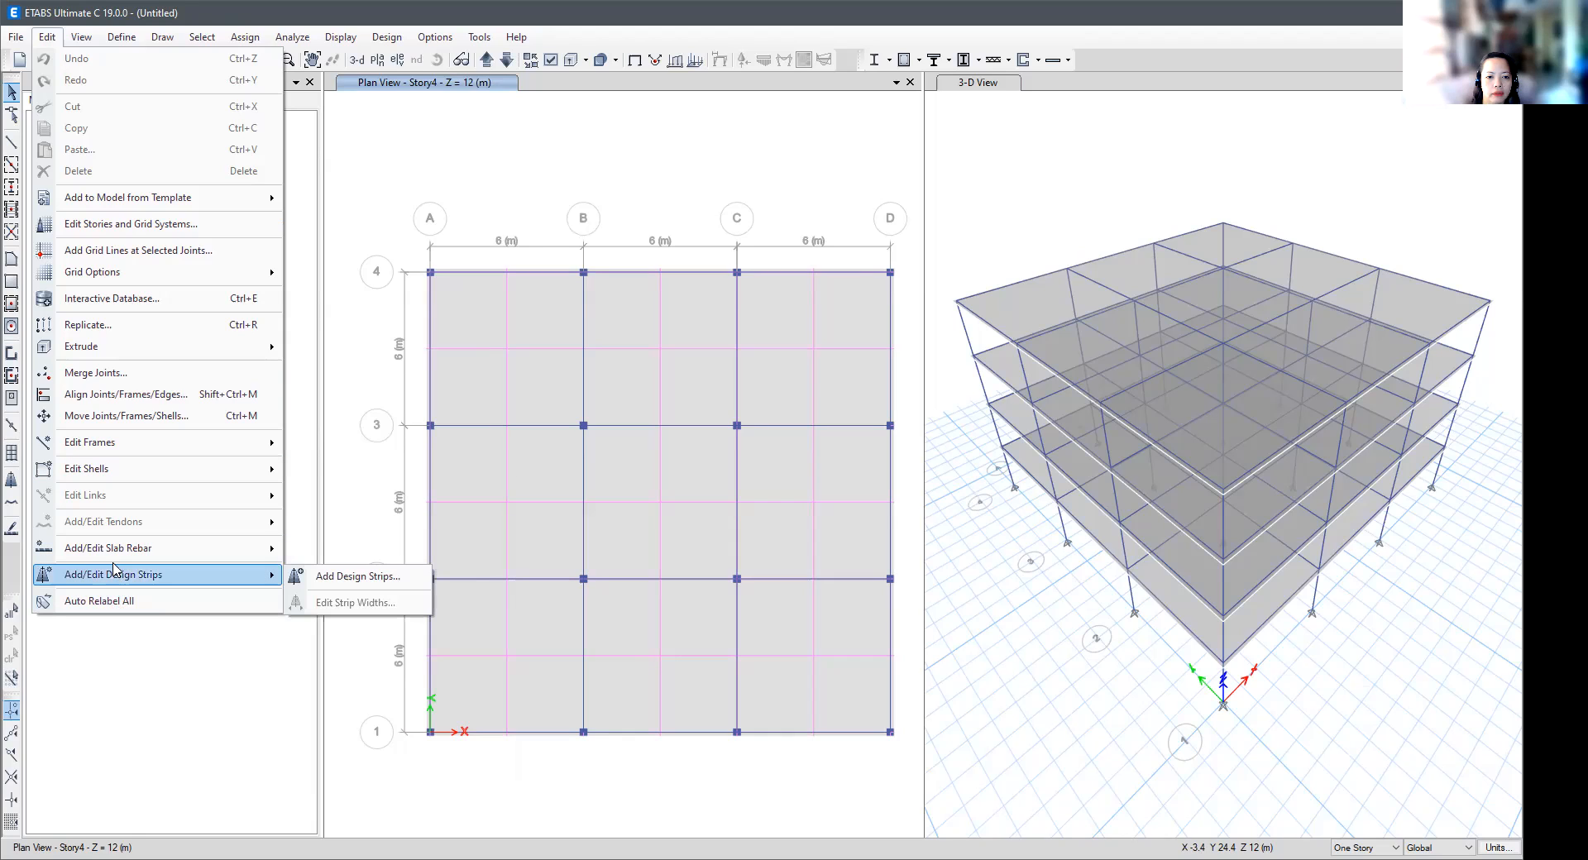
click(416, 143)
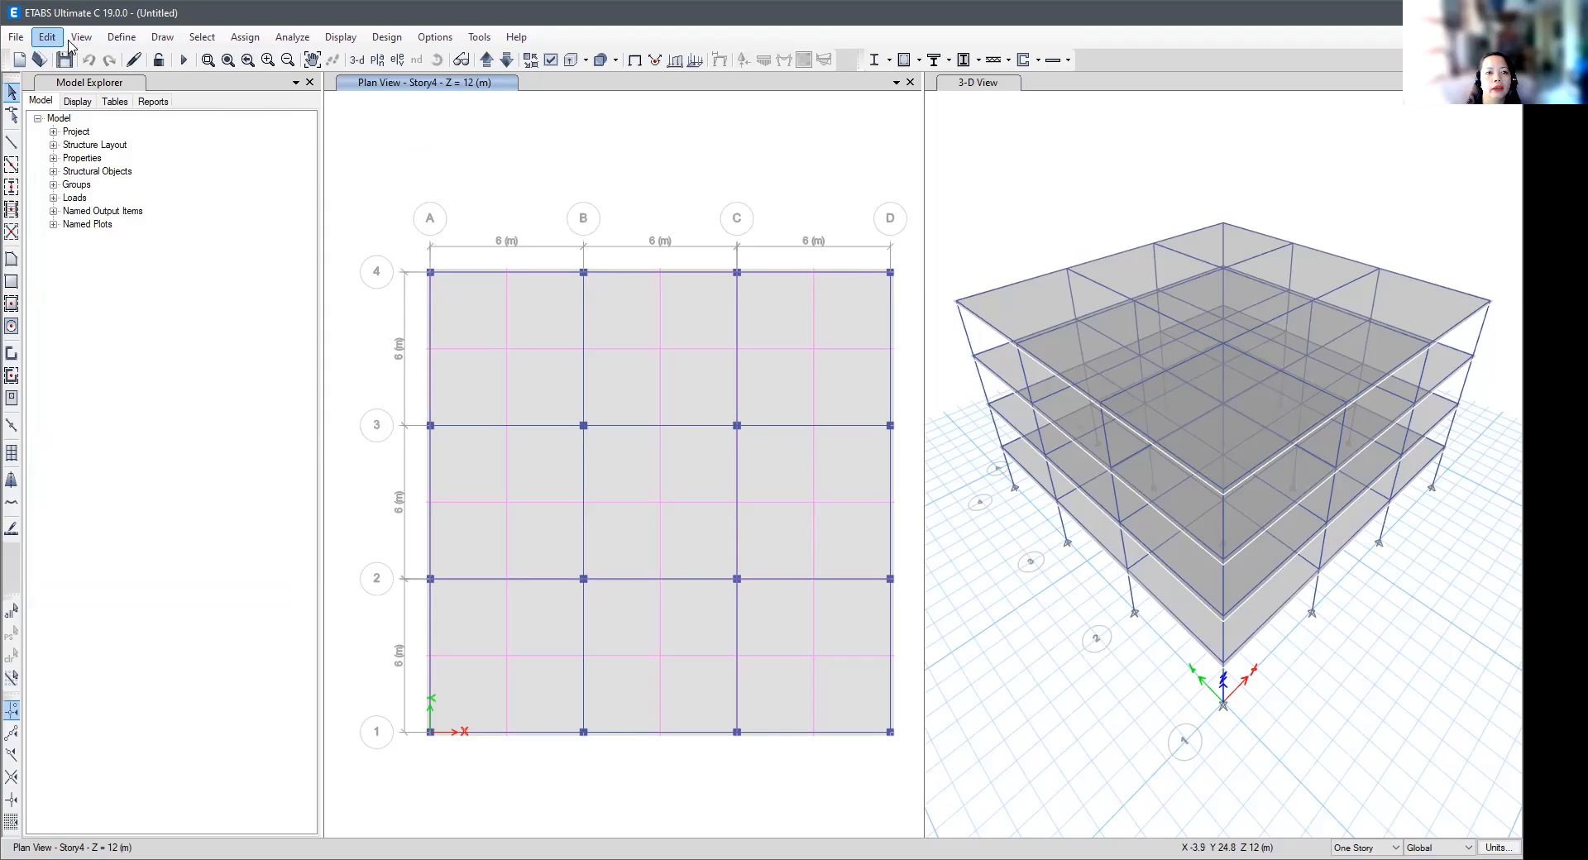
- View the list of defined materials and leave it without changes
click(122, 37)
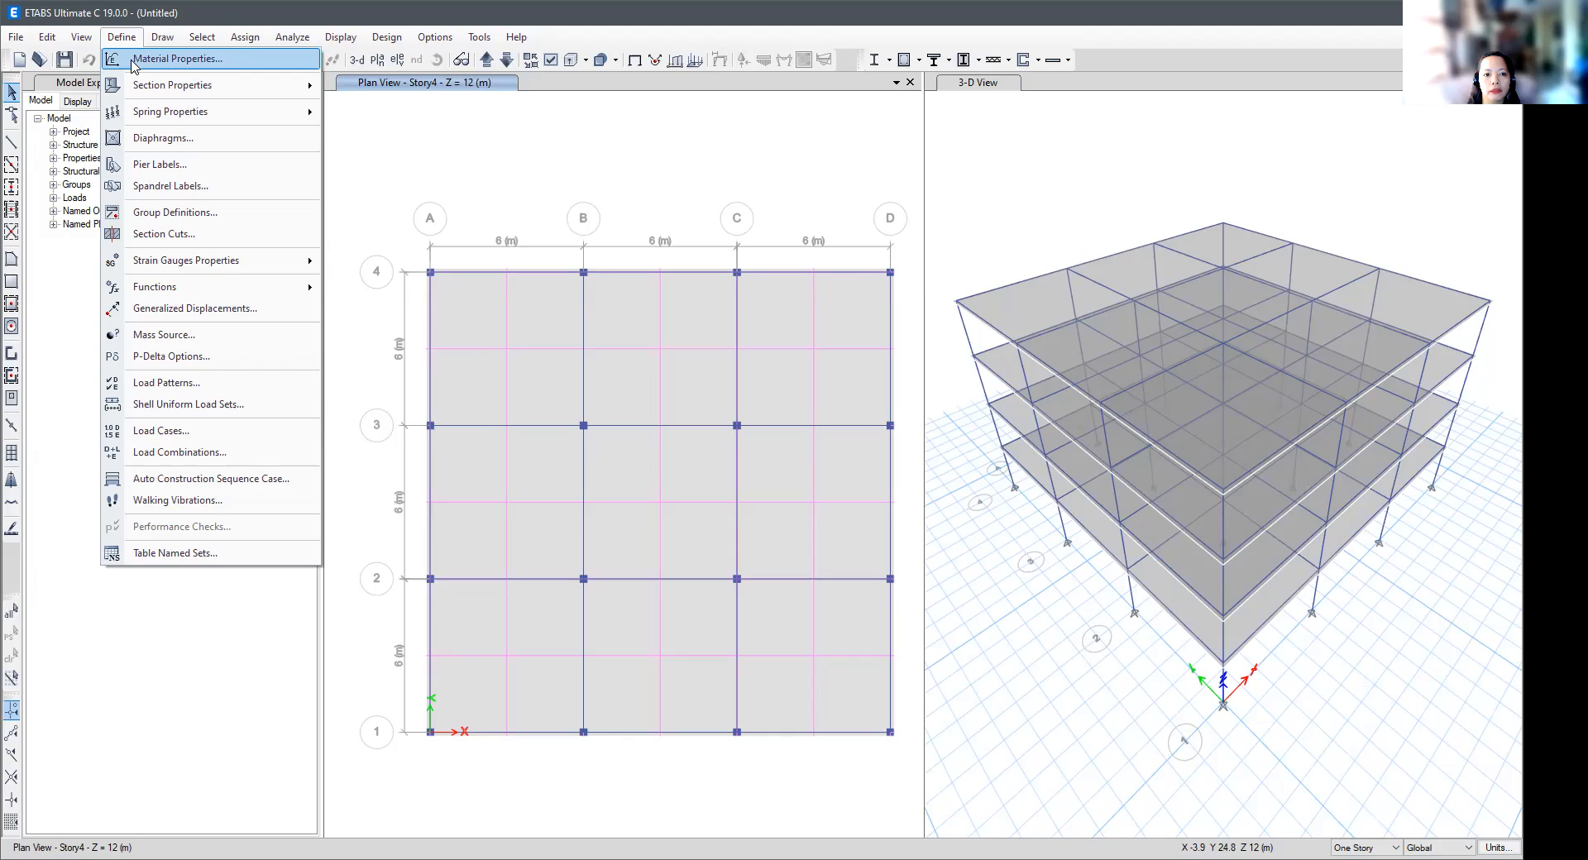
click(133, 64)
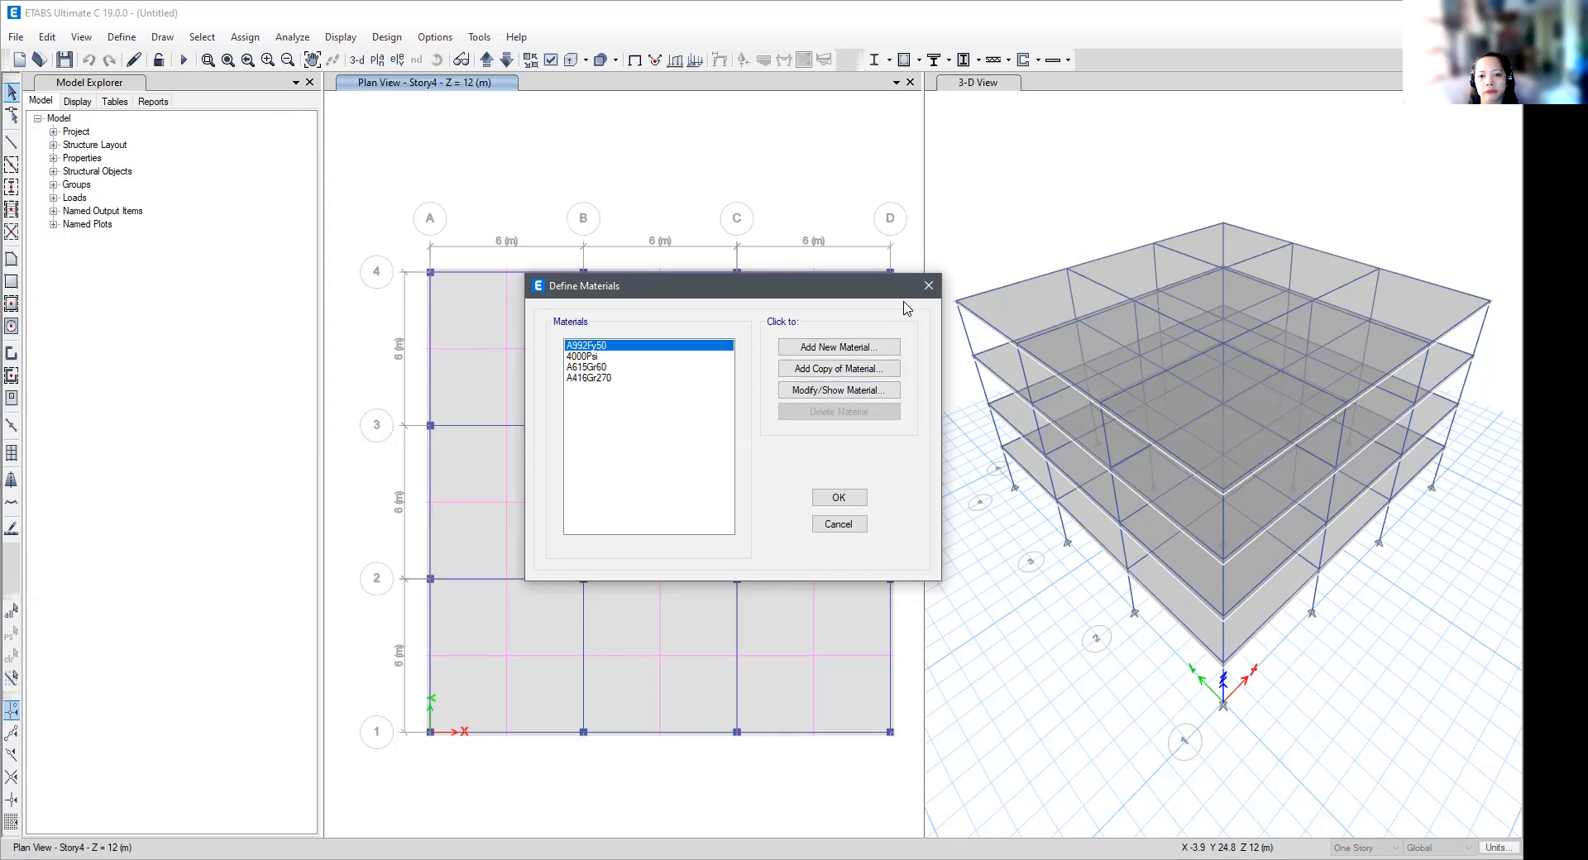
click(928, 285)
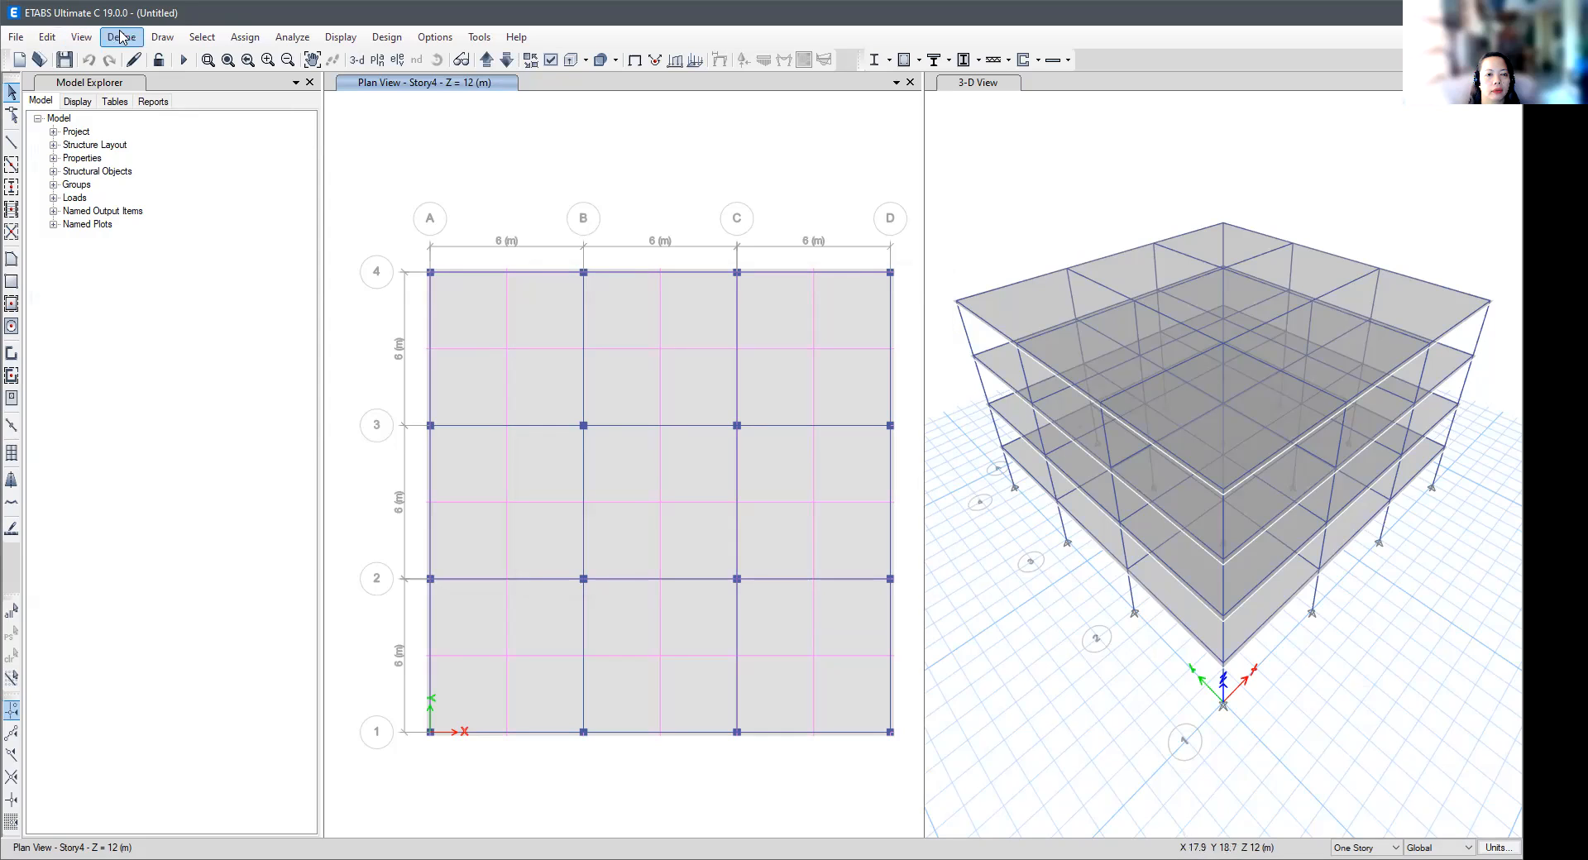
- Inspect the defined frame sections, browse the section types available for filtering, and leave without changes
click(121, 37)
mouse_move(145, 89)
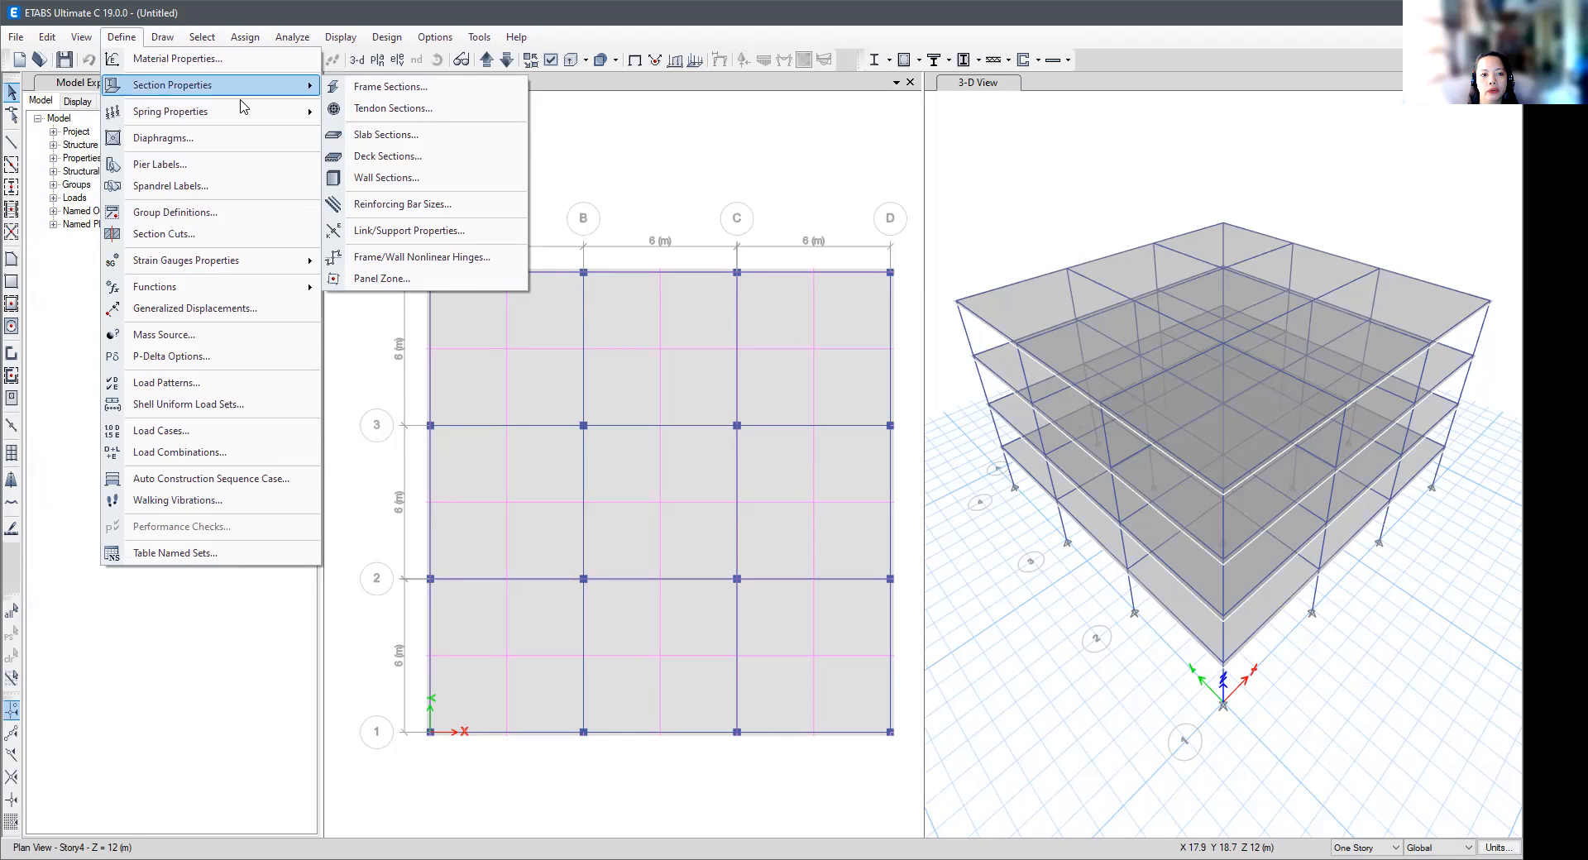
click(387, 88)
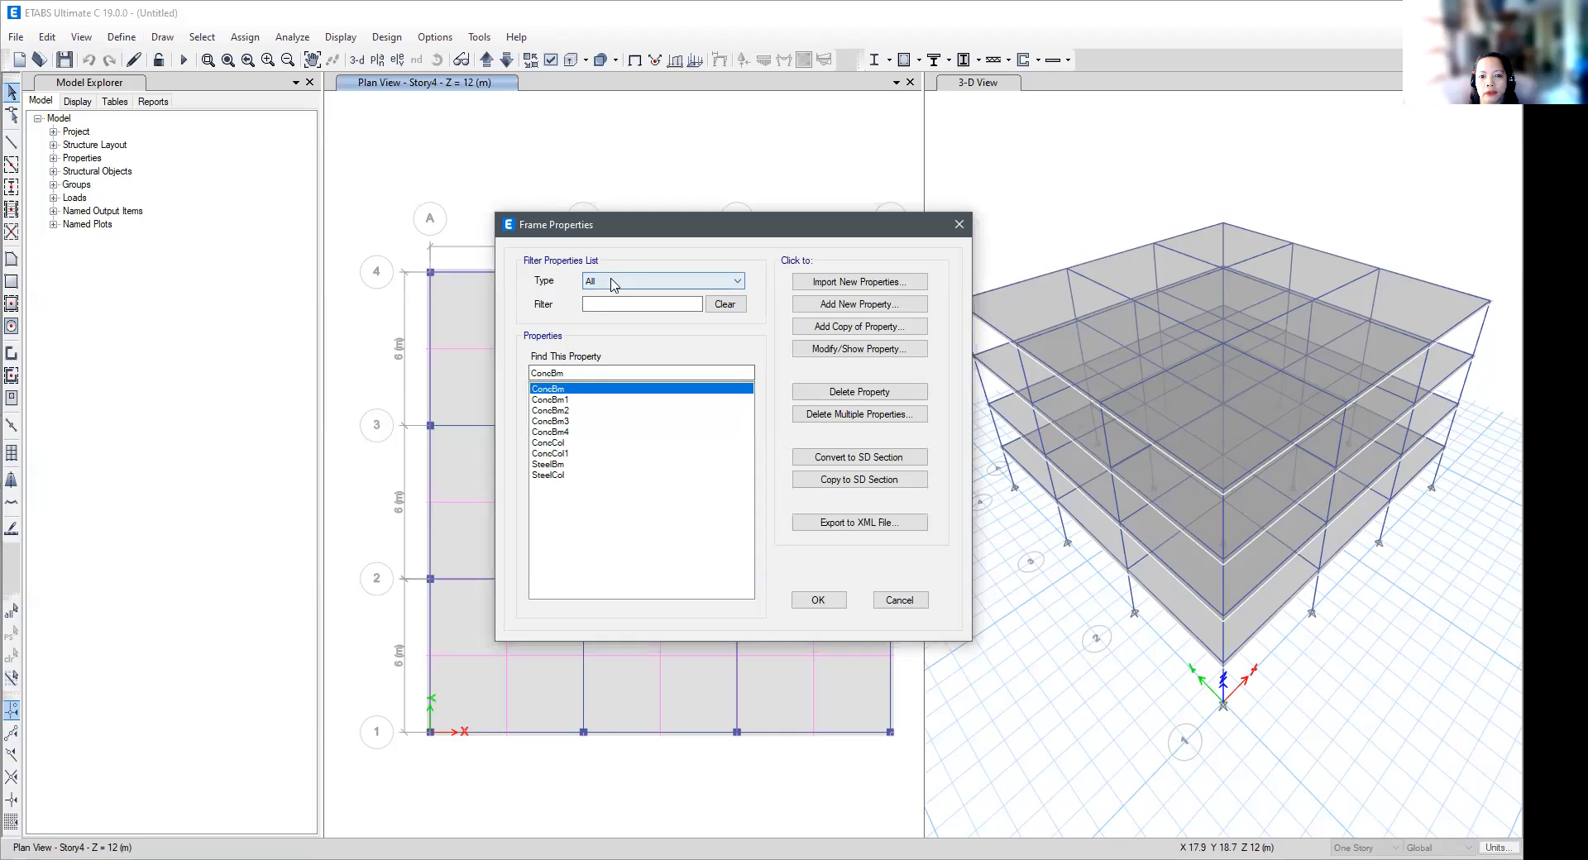
click(738, 284)
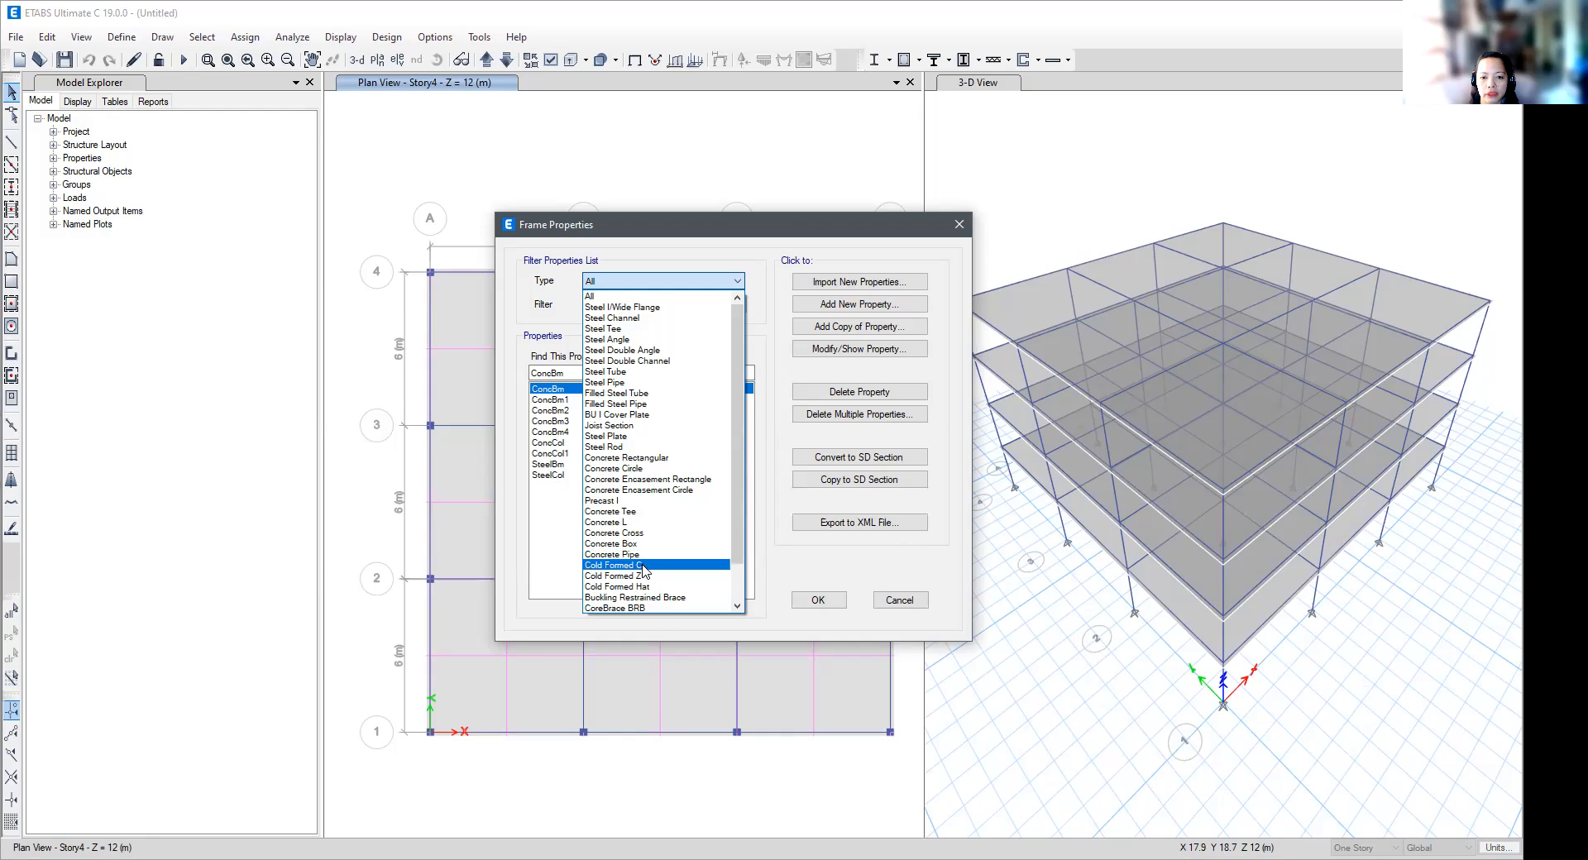
drag(737, 550, 731, 594)
scroll(690, 447, up, 4)
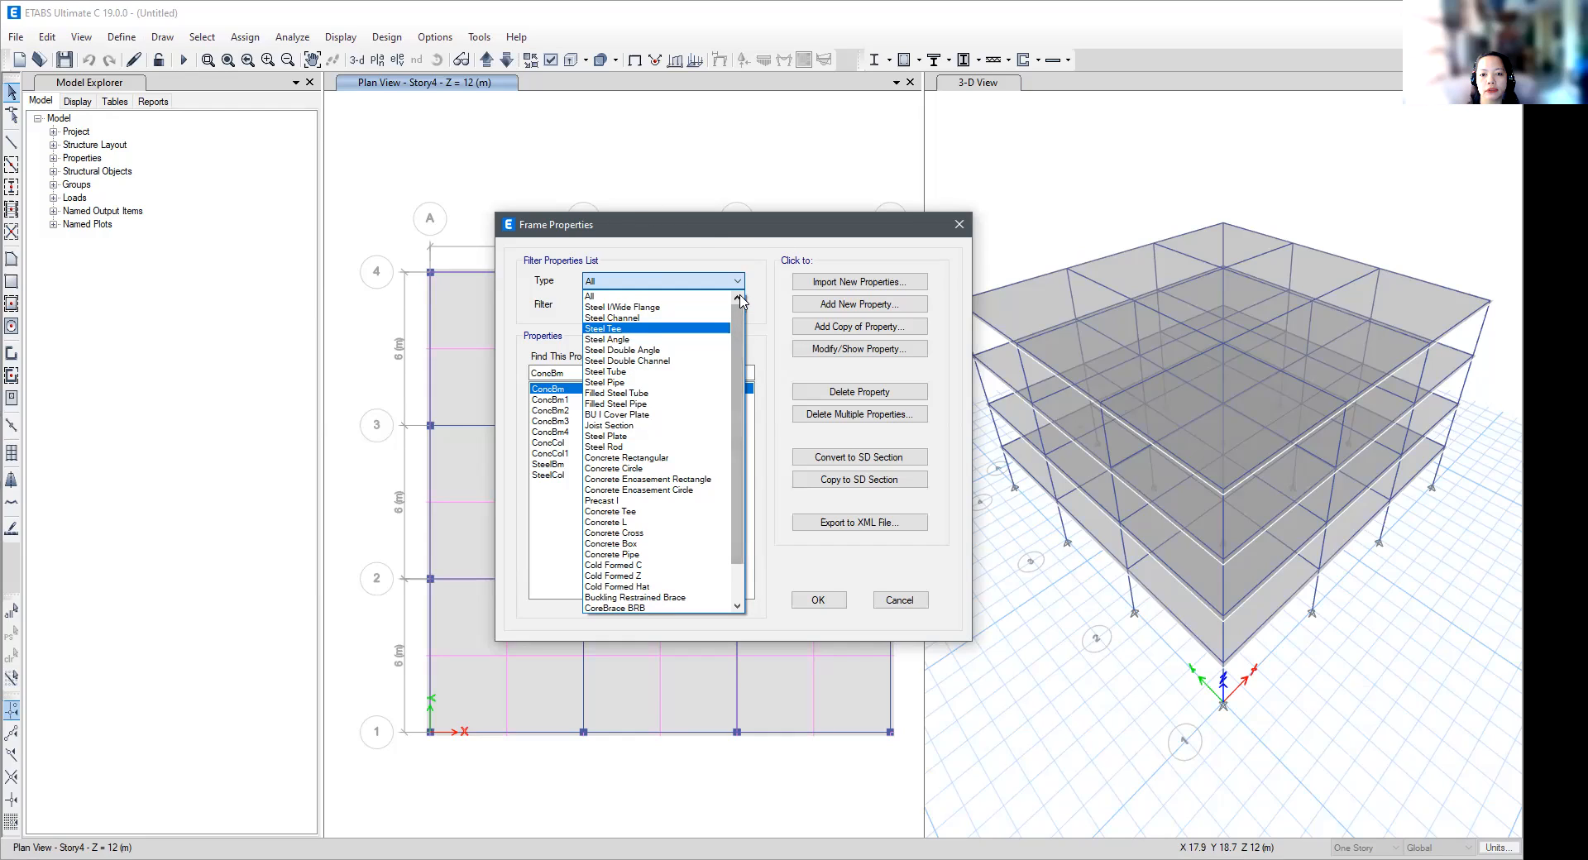
click(749, 228)
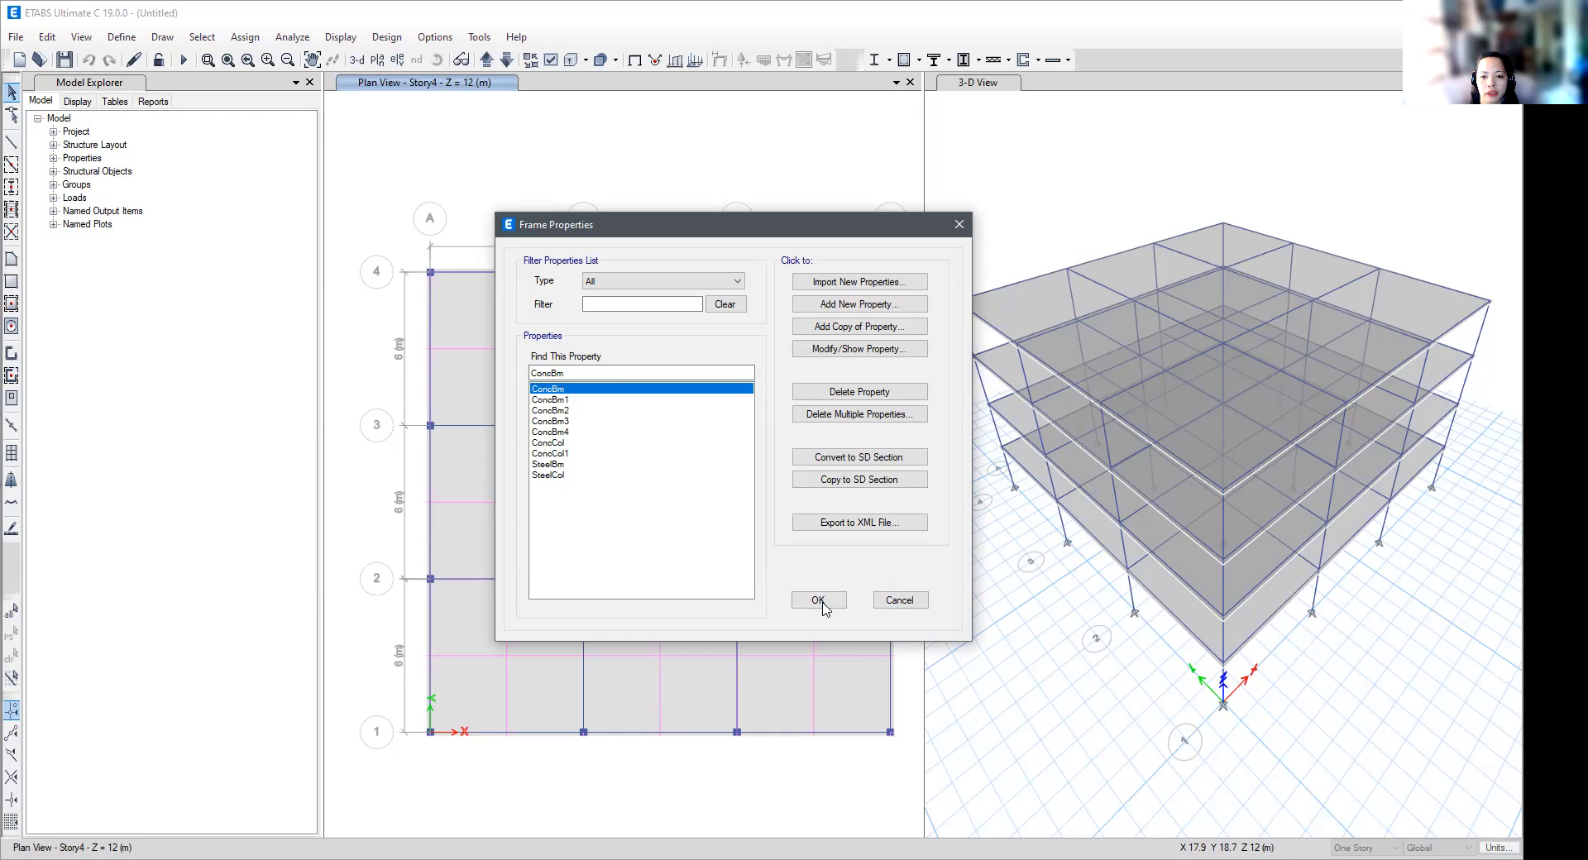
click(910, 603)
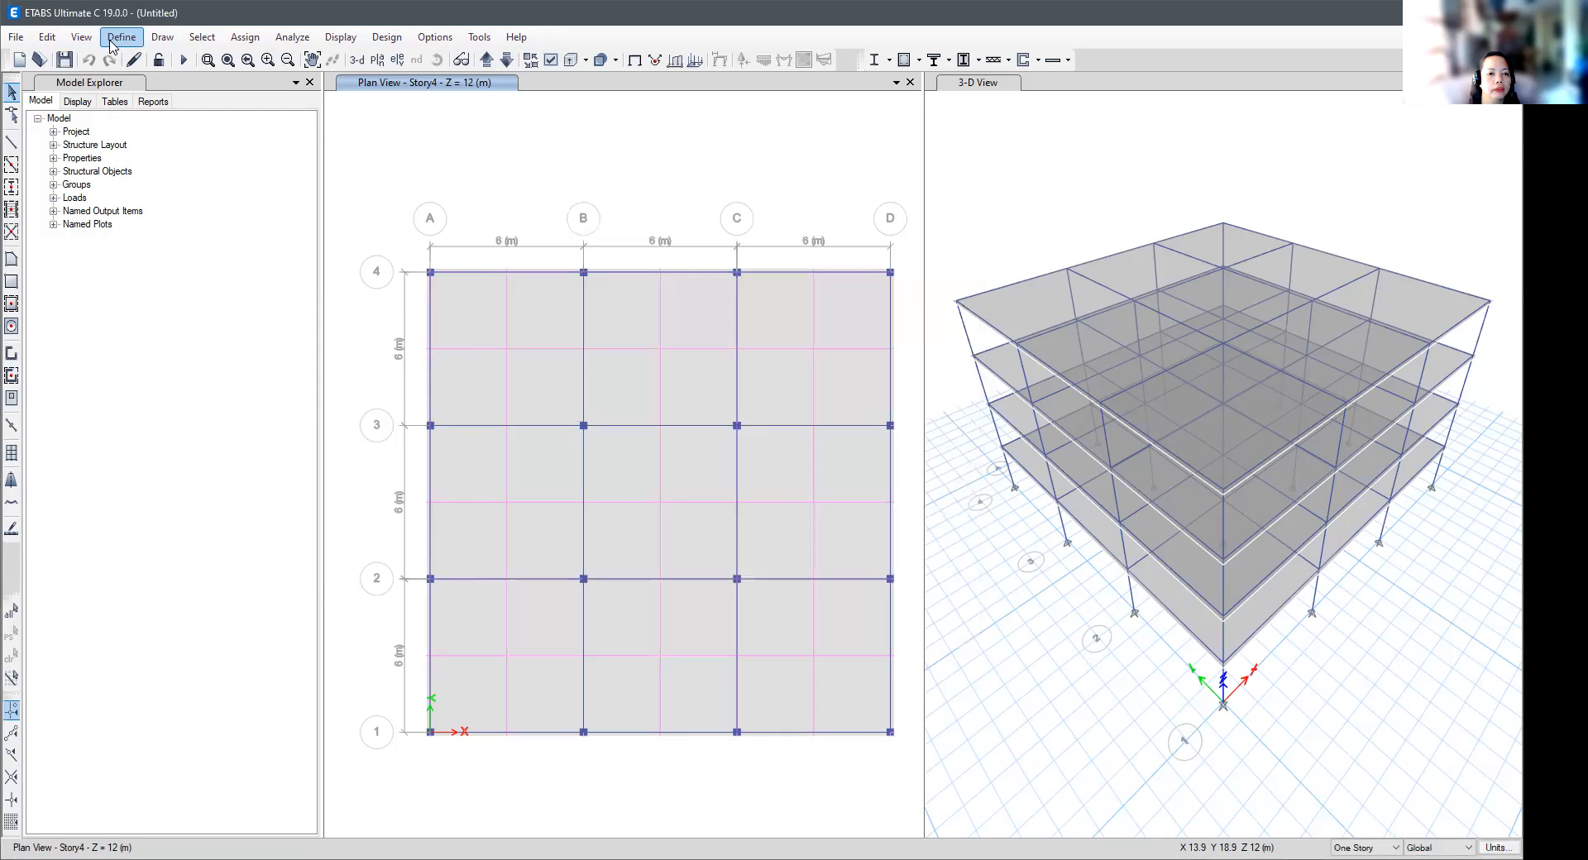
- Examine the section and spring property types, view the list of point spring properties, and leave it without changes
click(117, 43)
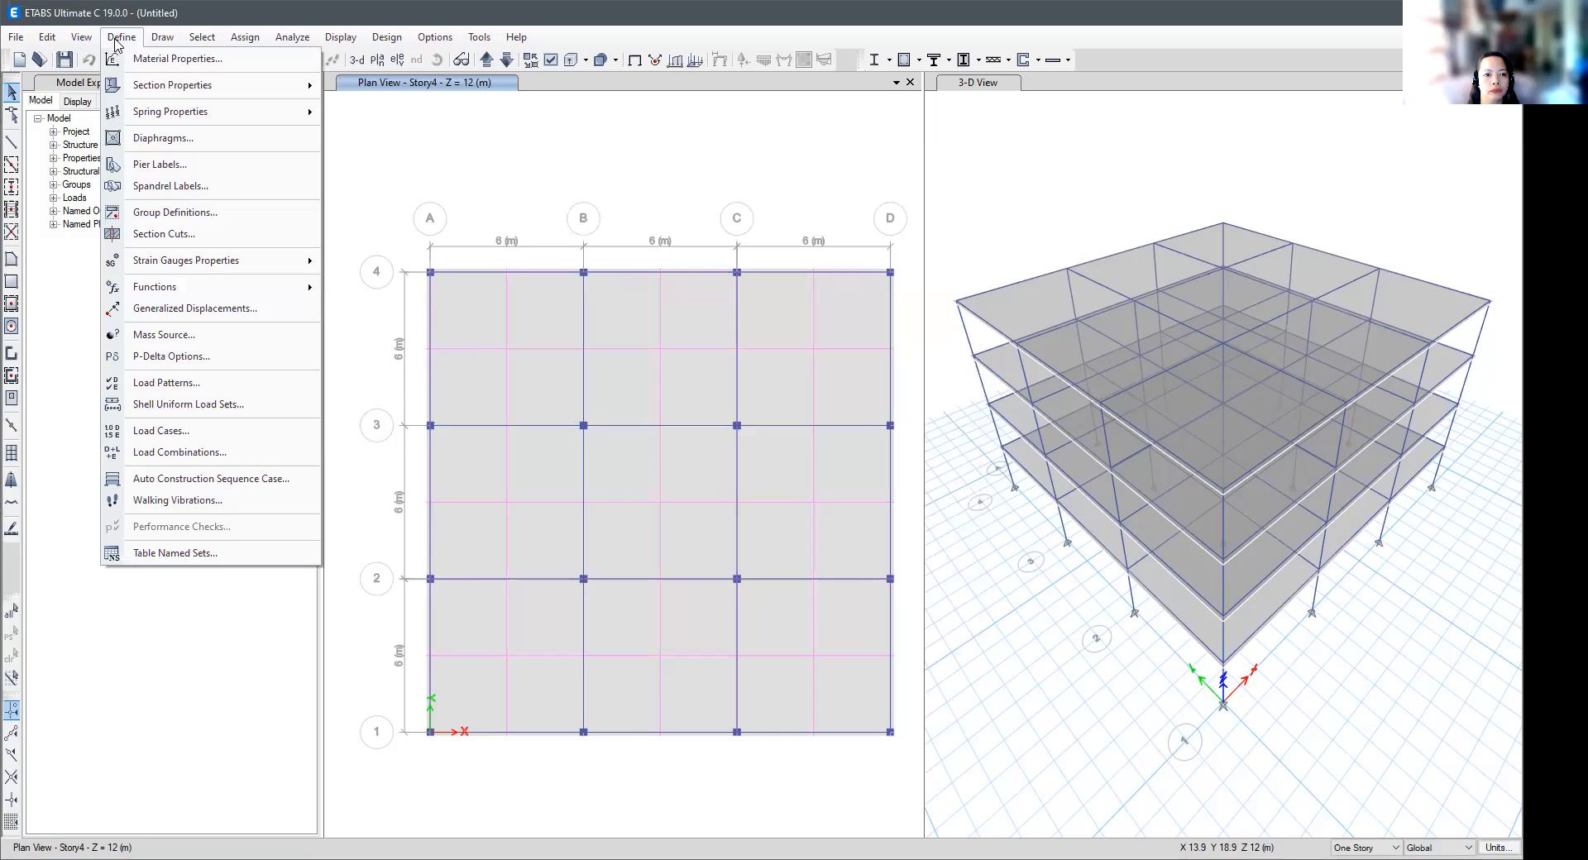
mouse_move(135, 91)
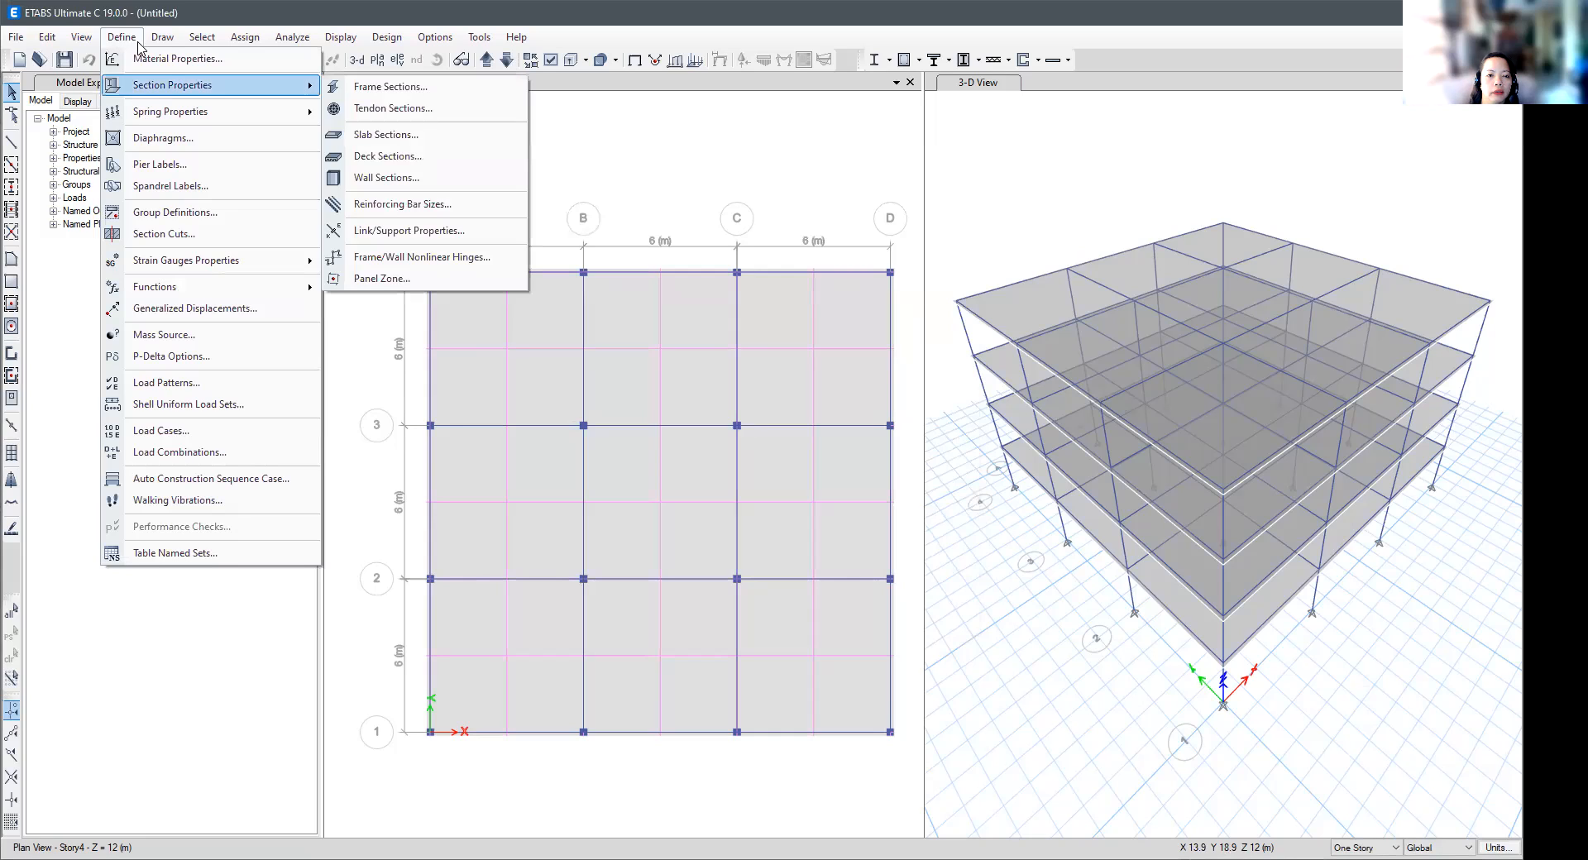
mouse_move(138, 121)
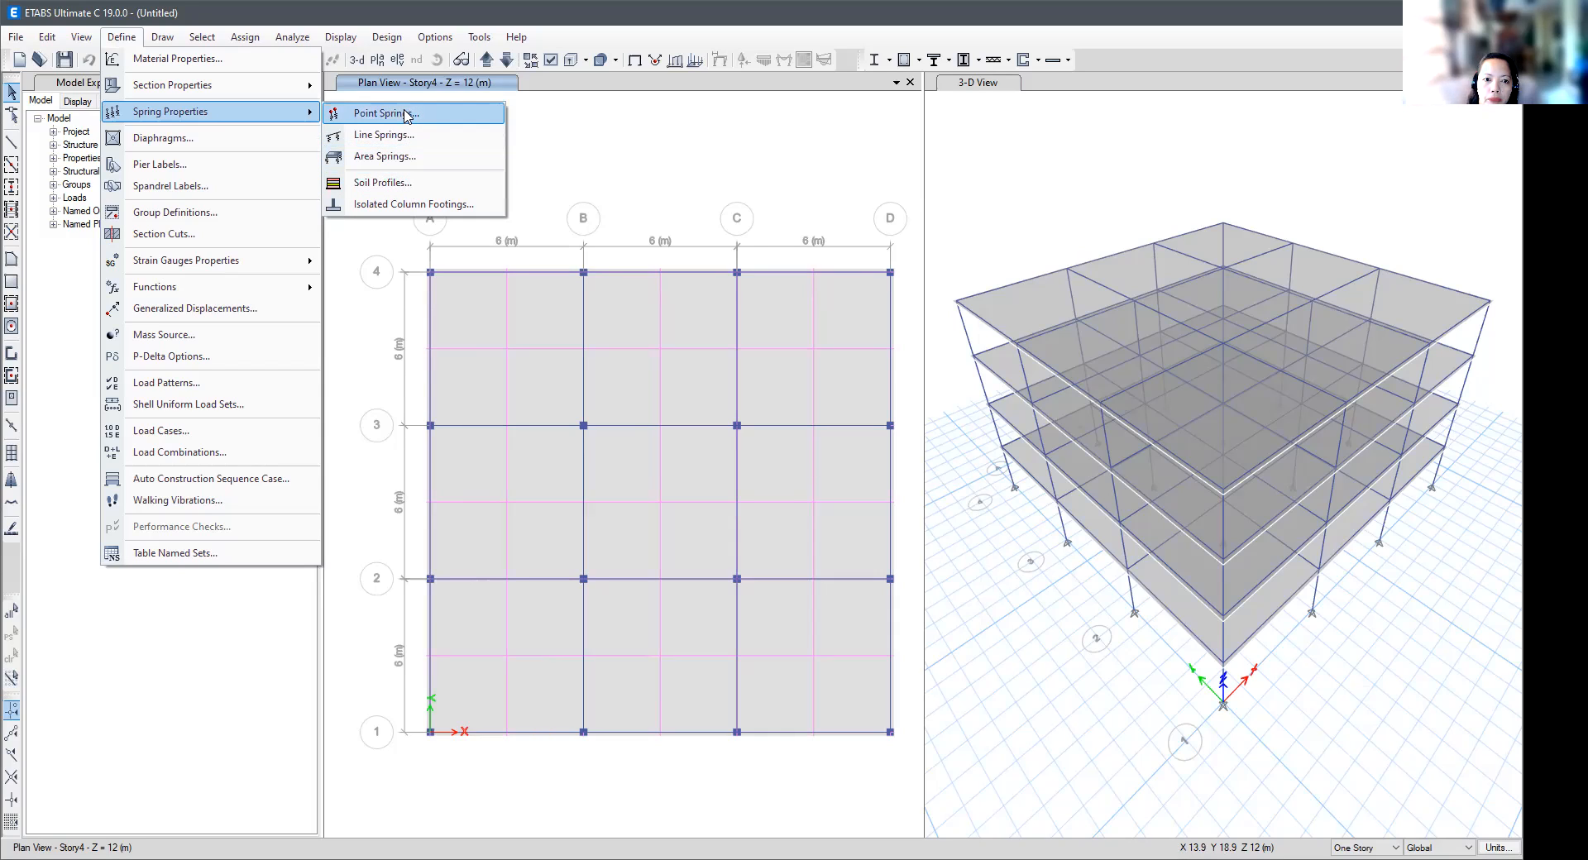
key(Return)
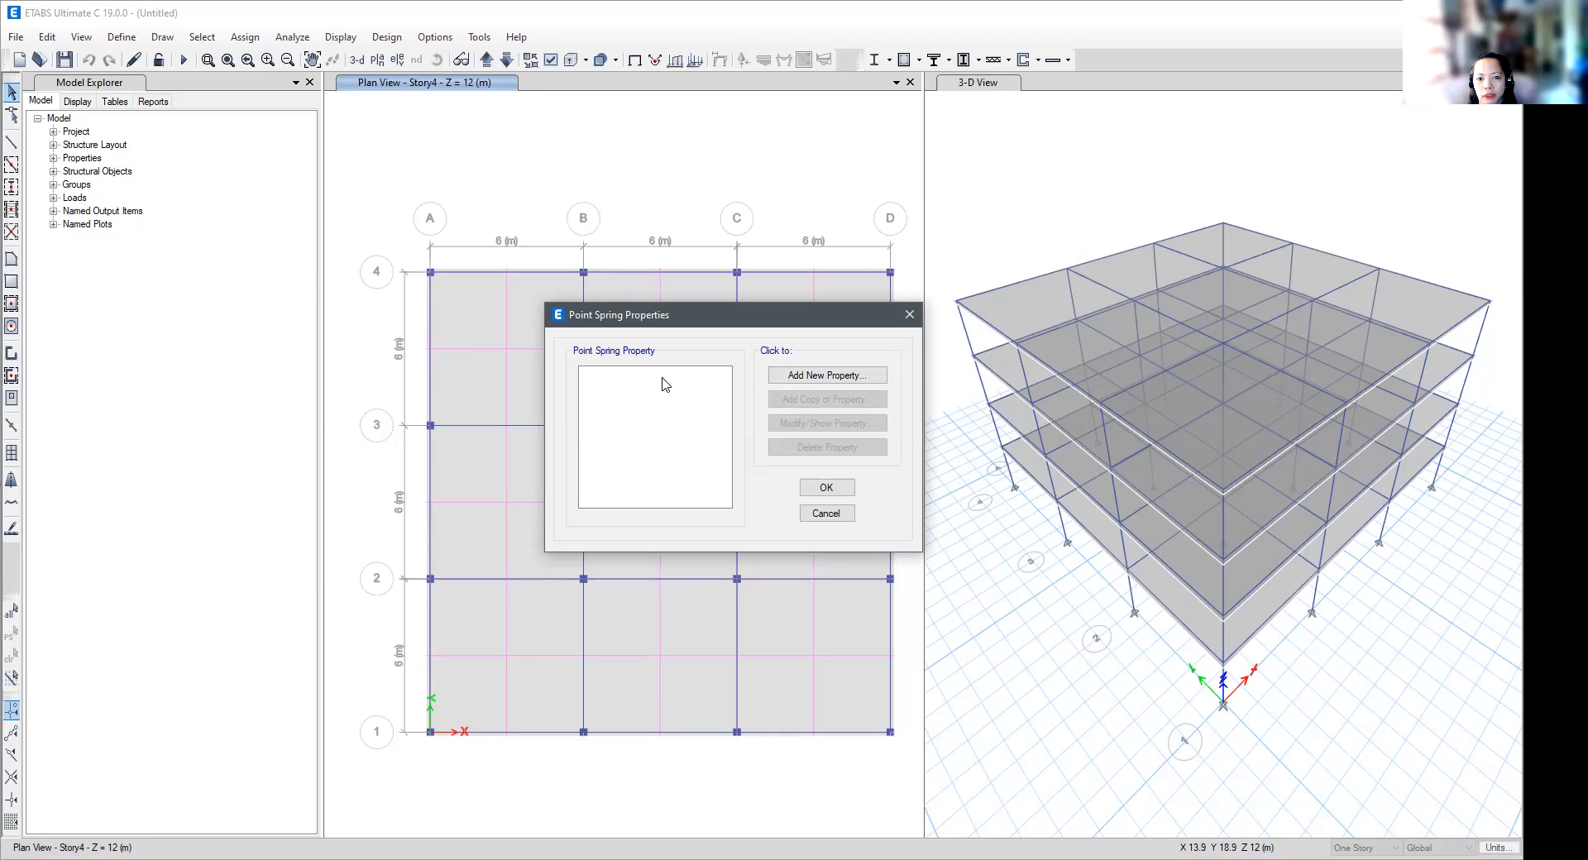
click(909, 315)
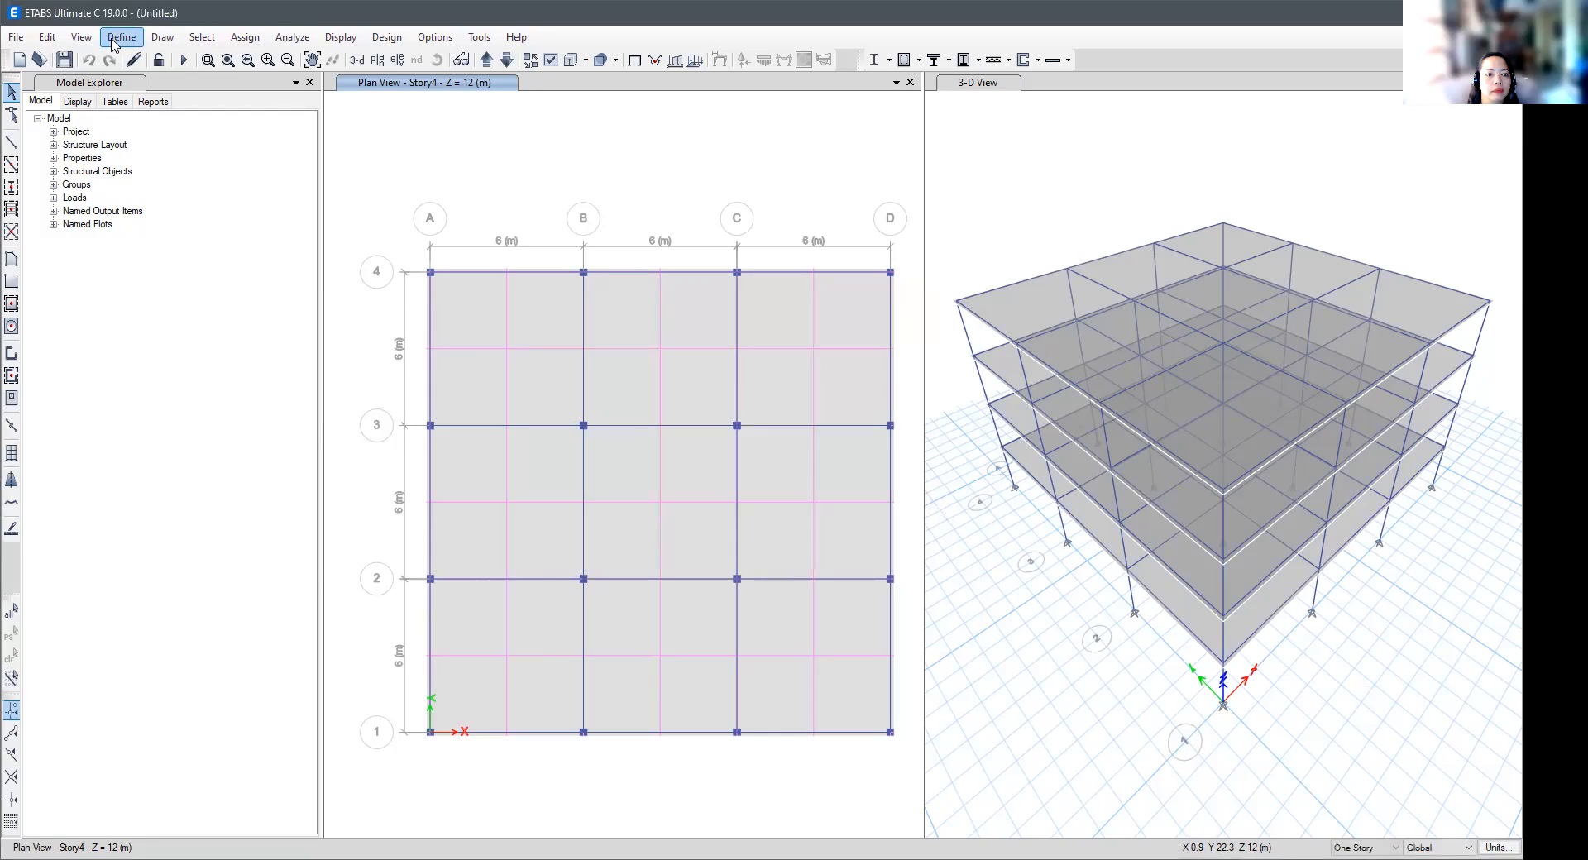
- Start a new soil profile and add three soil layers to it
click(121, 37)
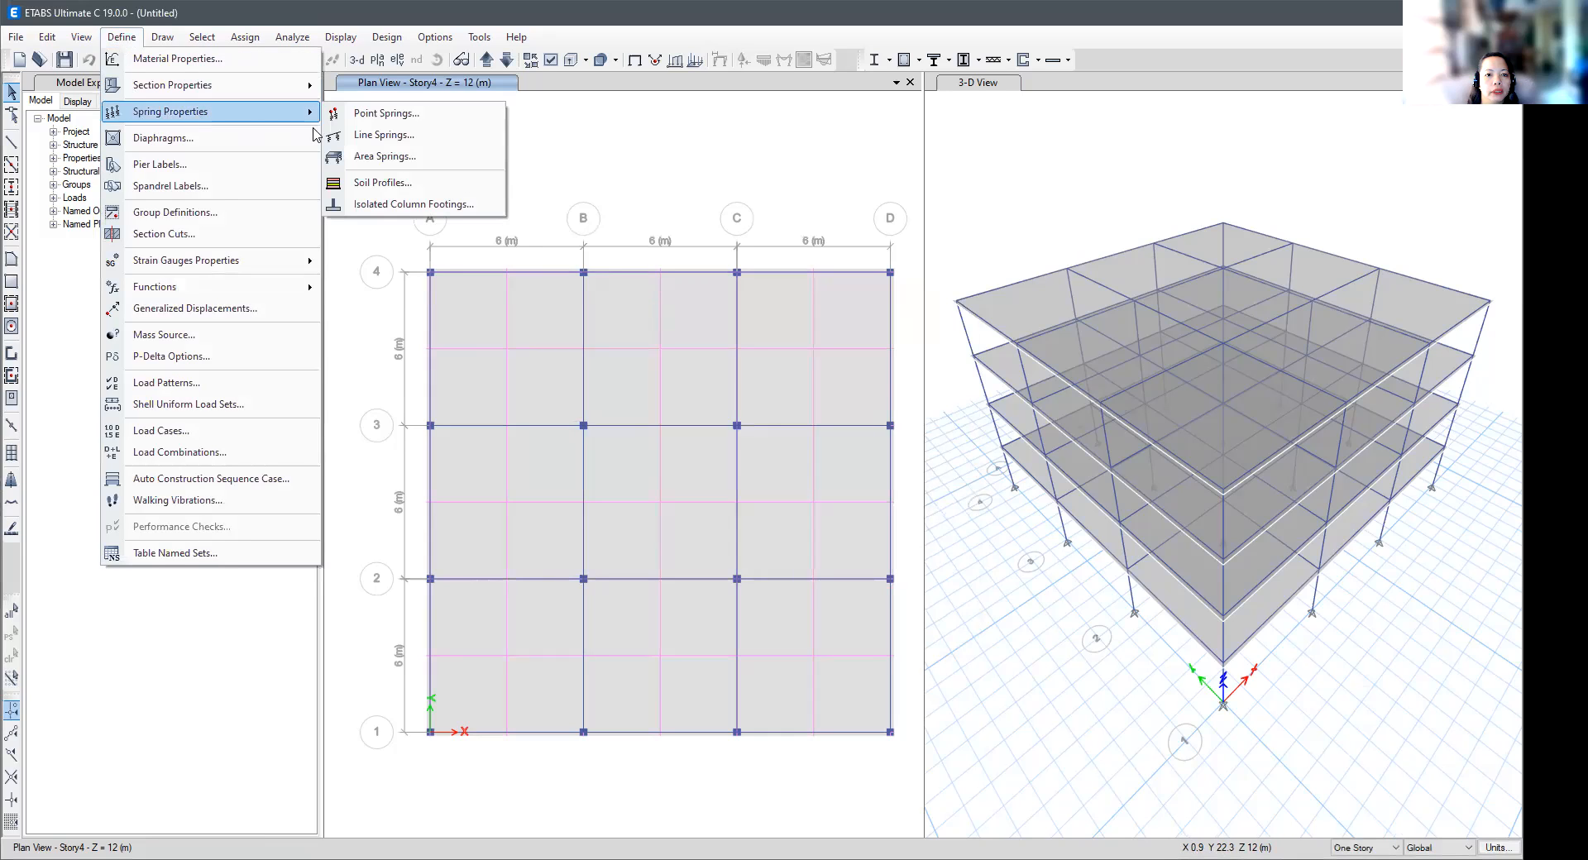
mouse_move(286, 96)
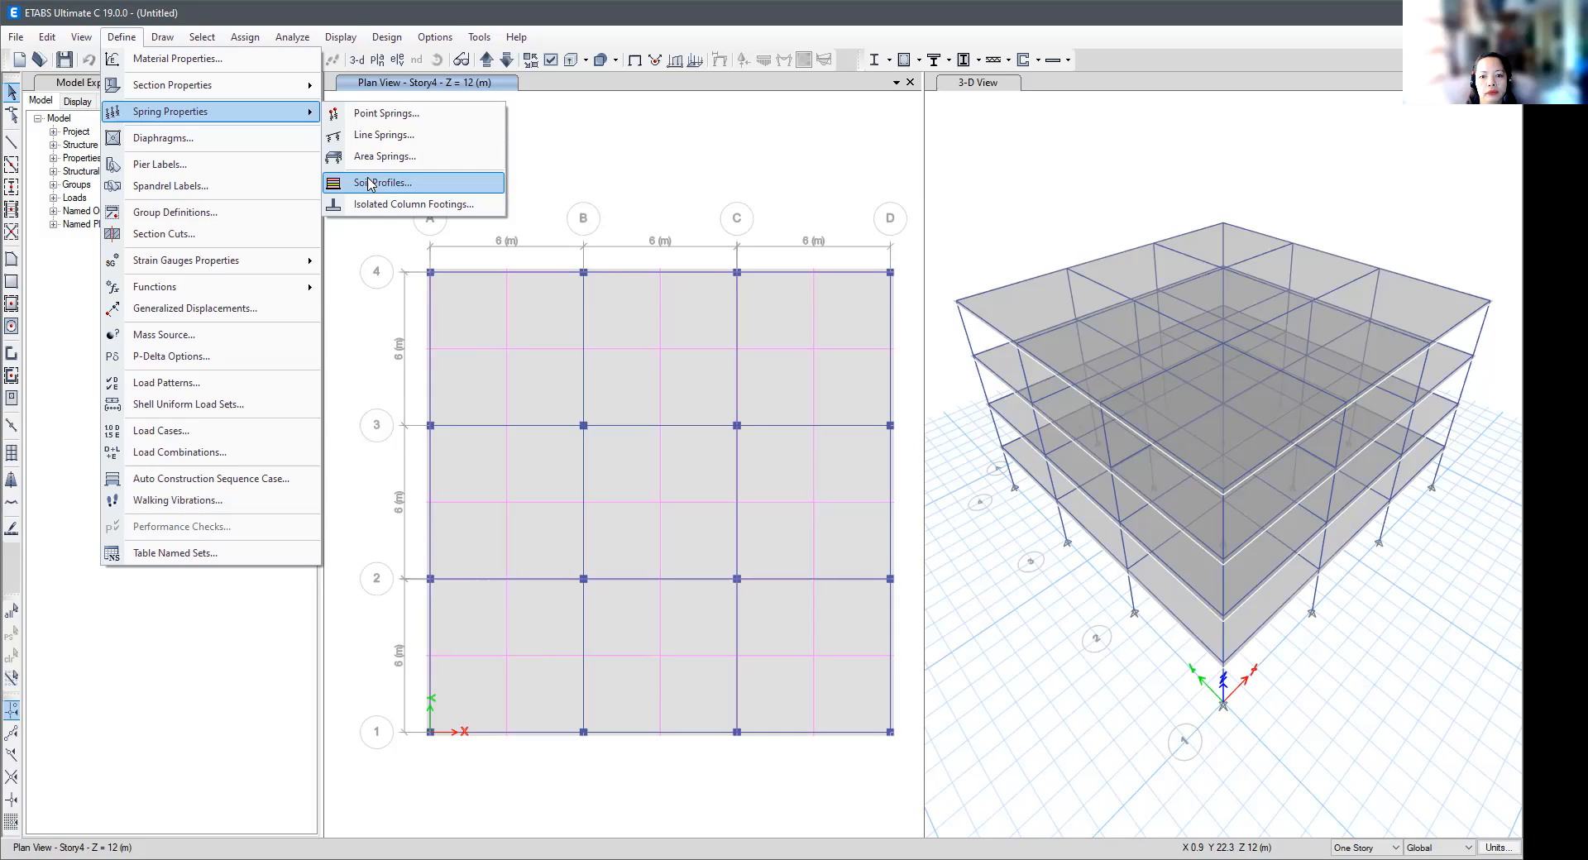
click(370, 183)
click(829, 376)
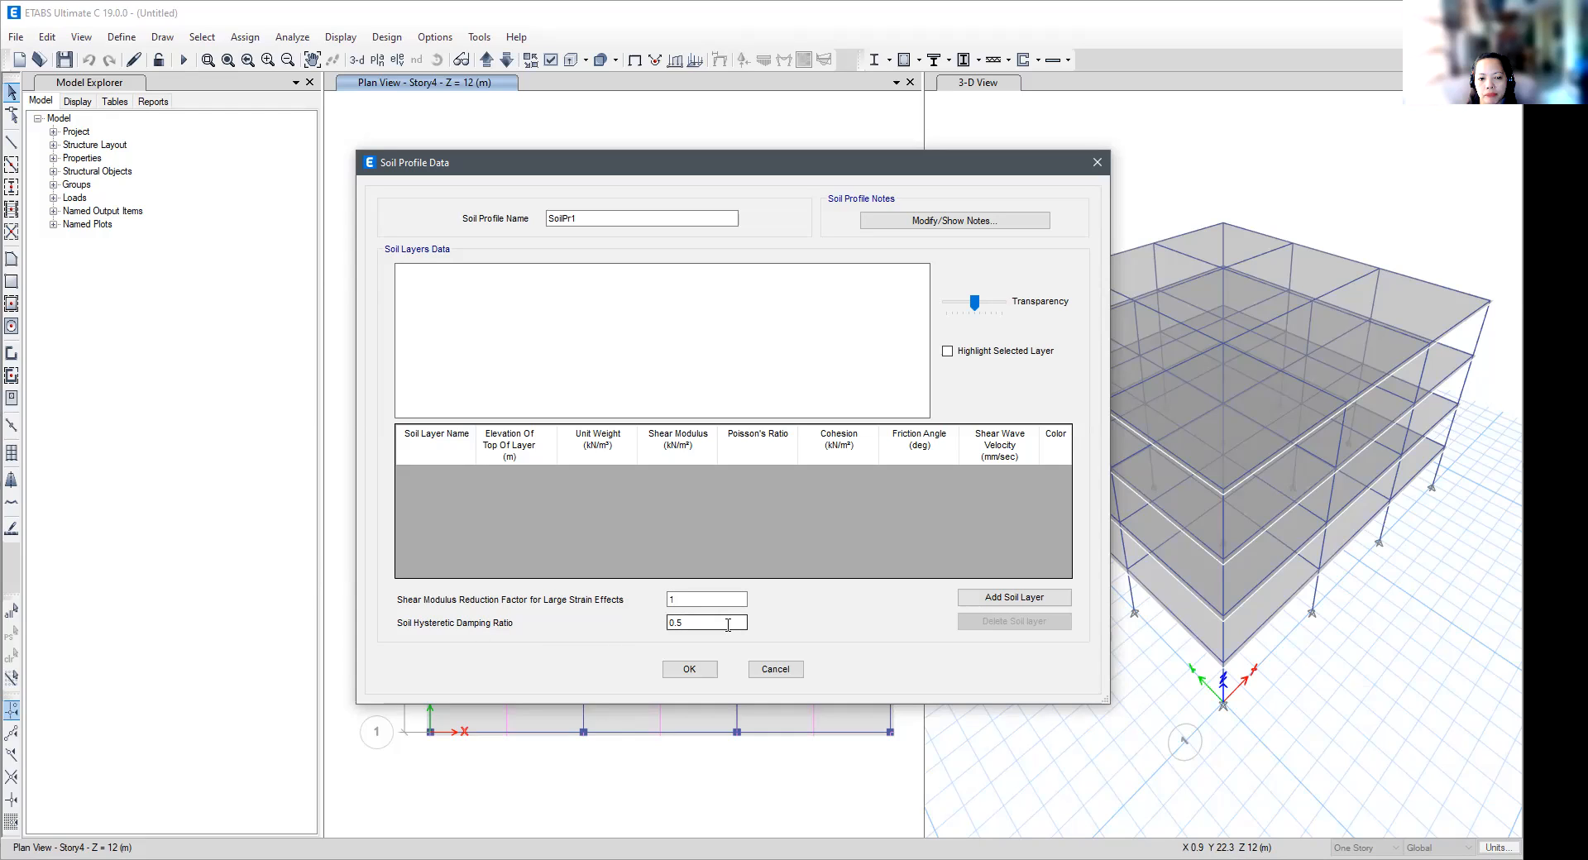
click(1009, 600)
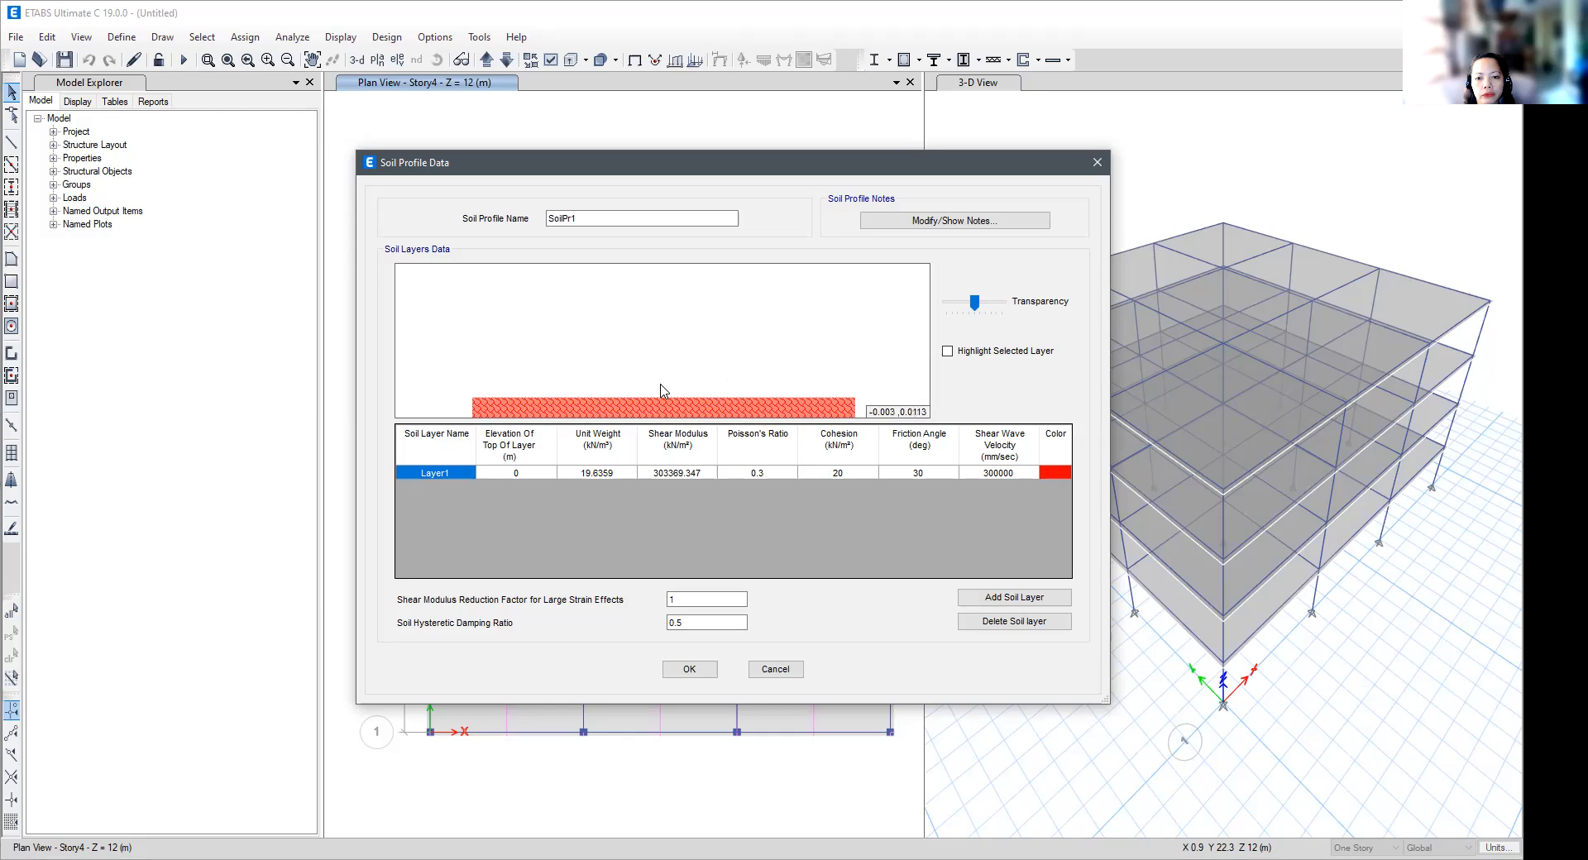
mouse_move(590, 407)
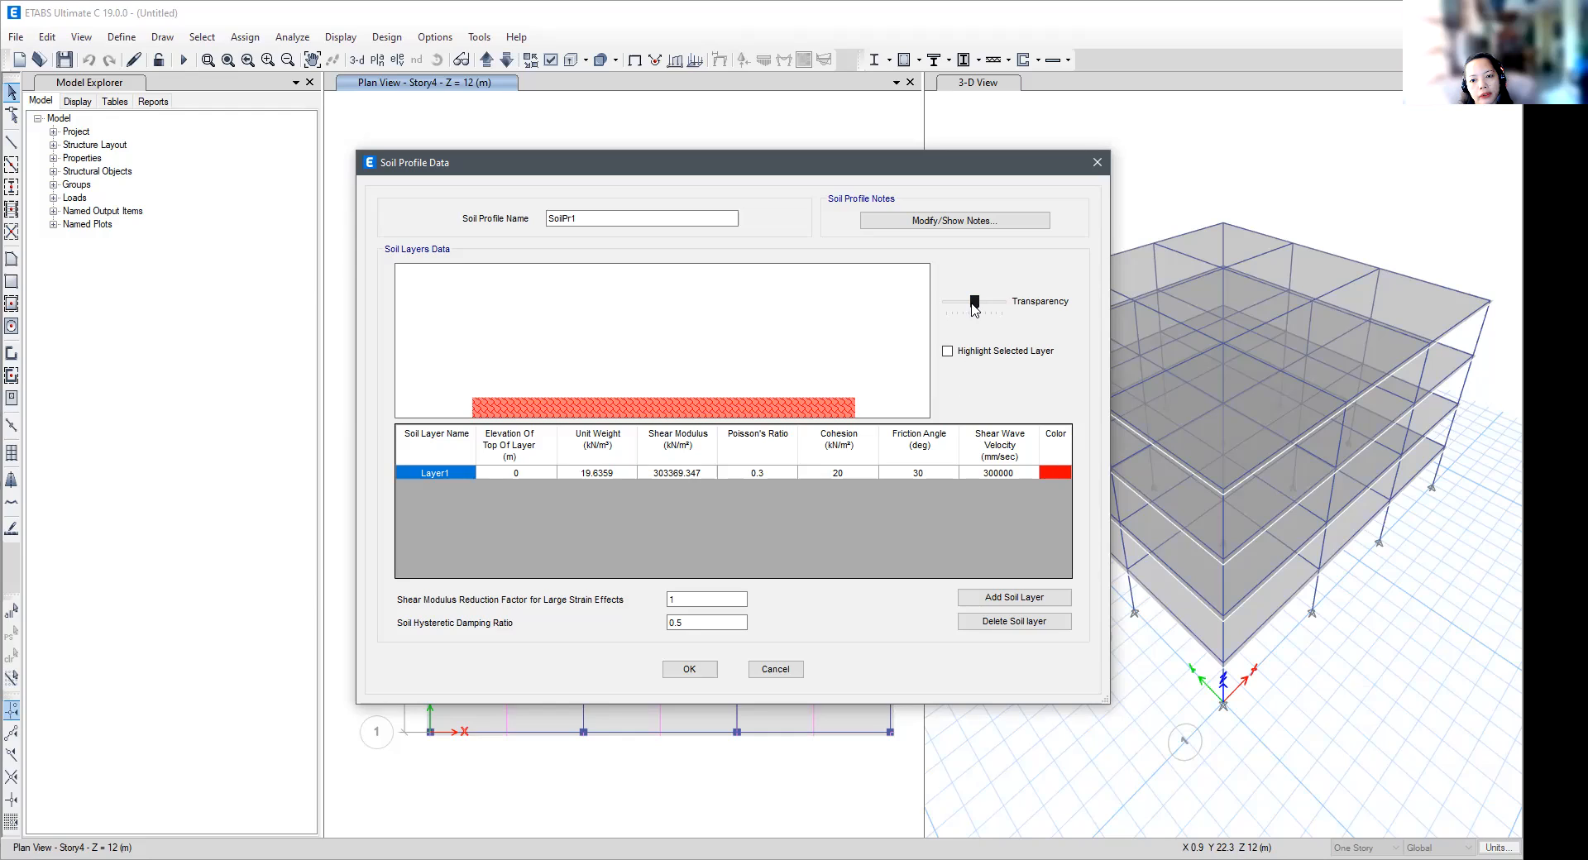
click(517, 473)
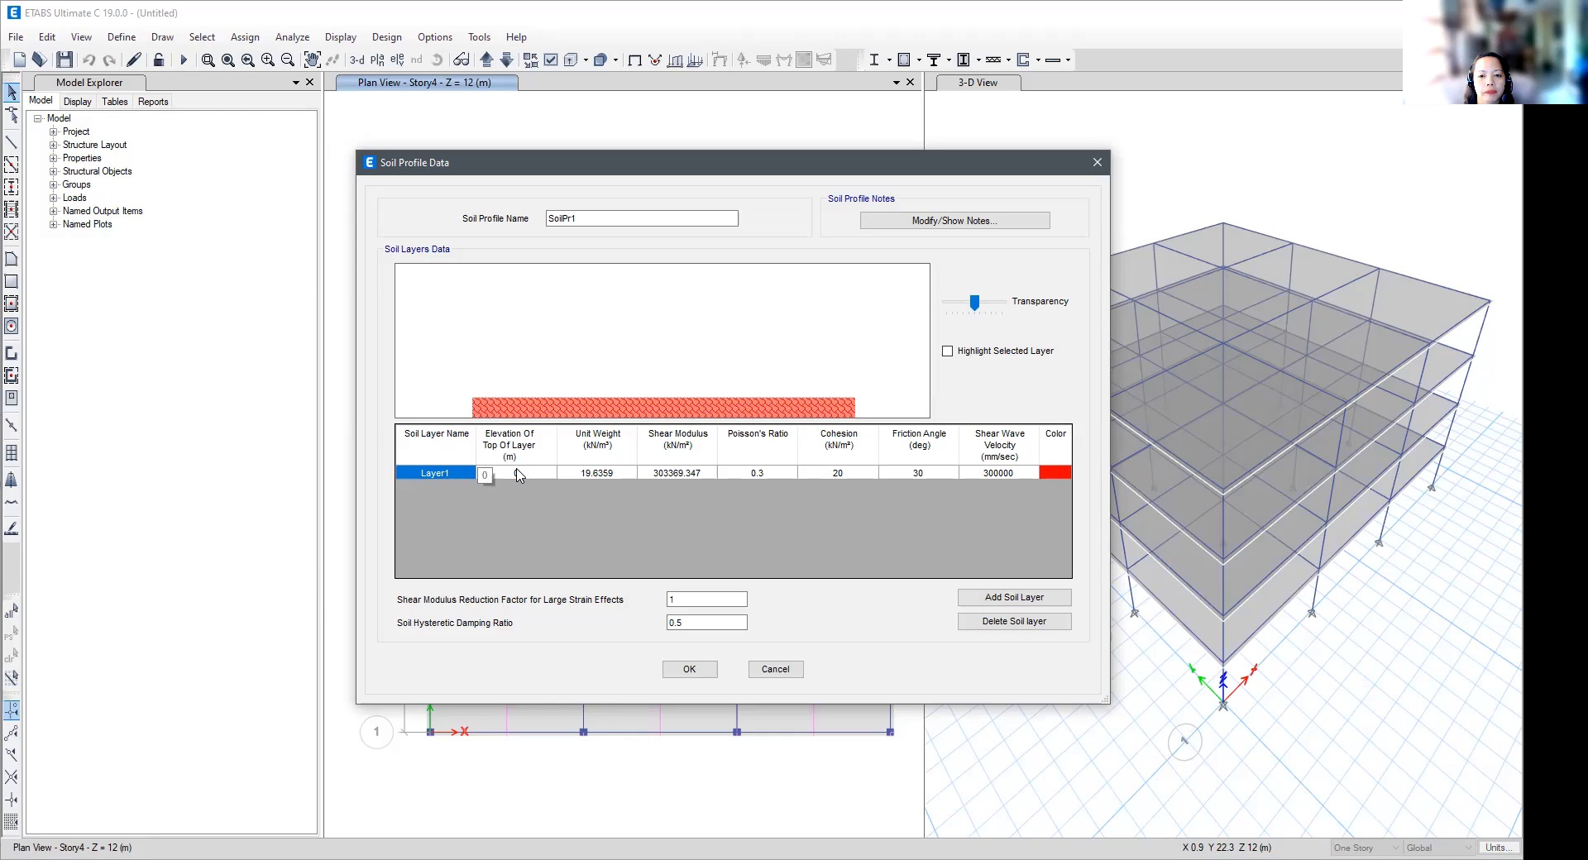
click(1023, 601)
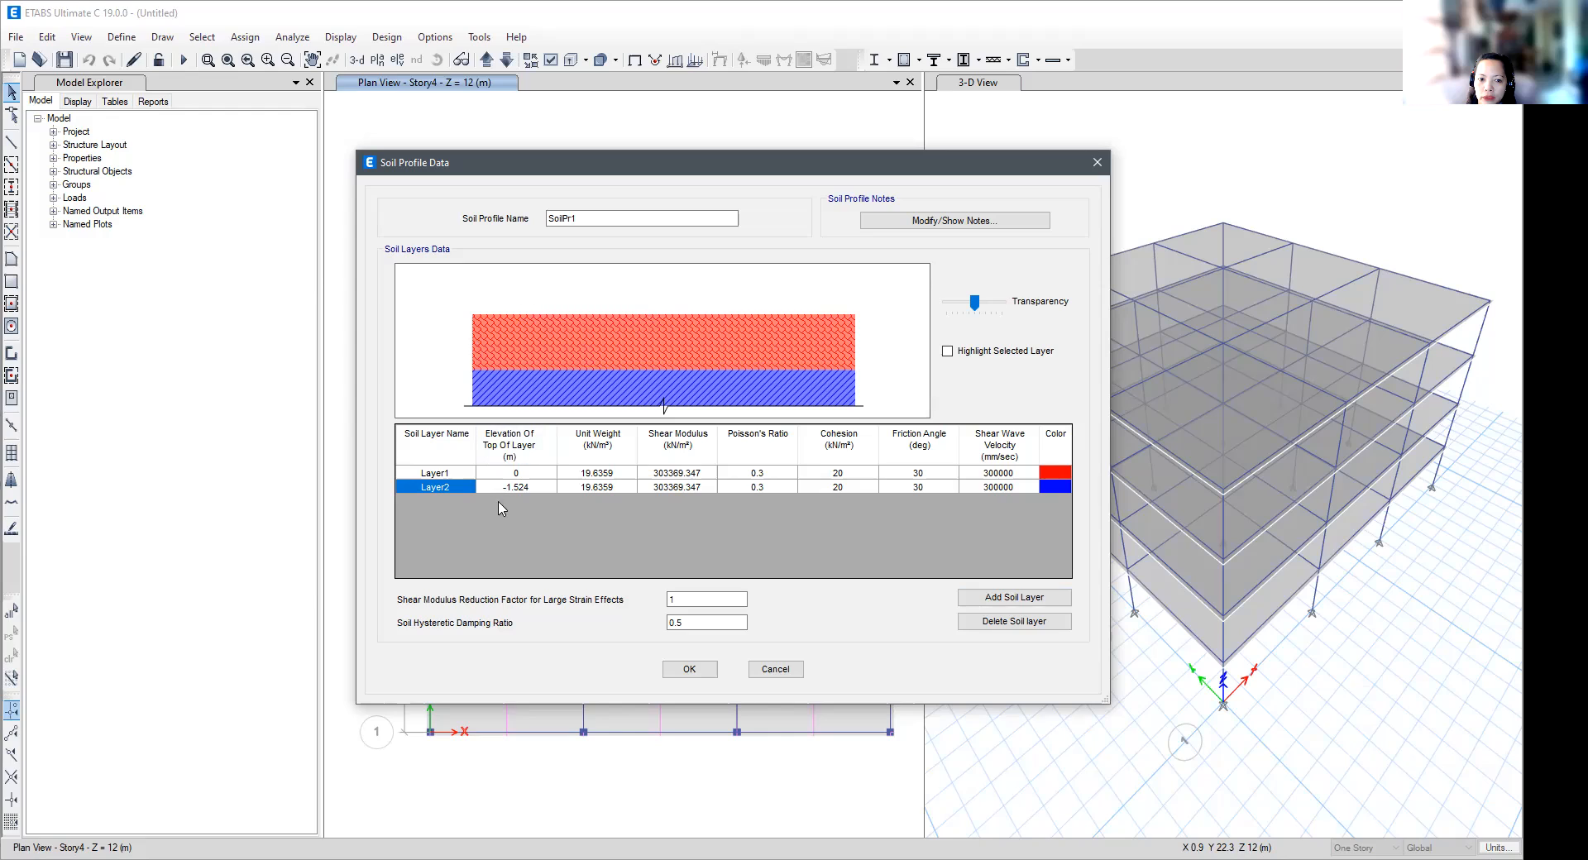
click(1007, 602)
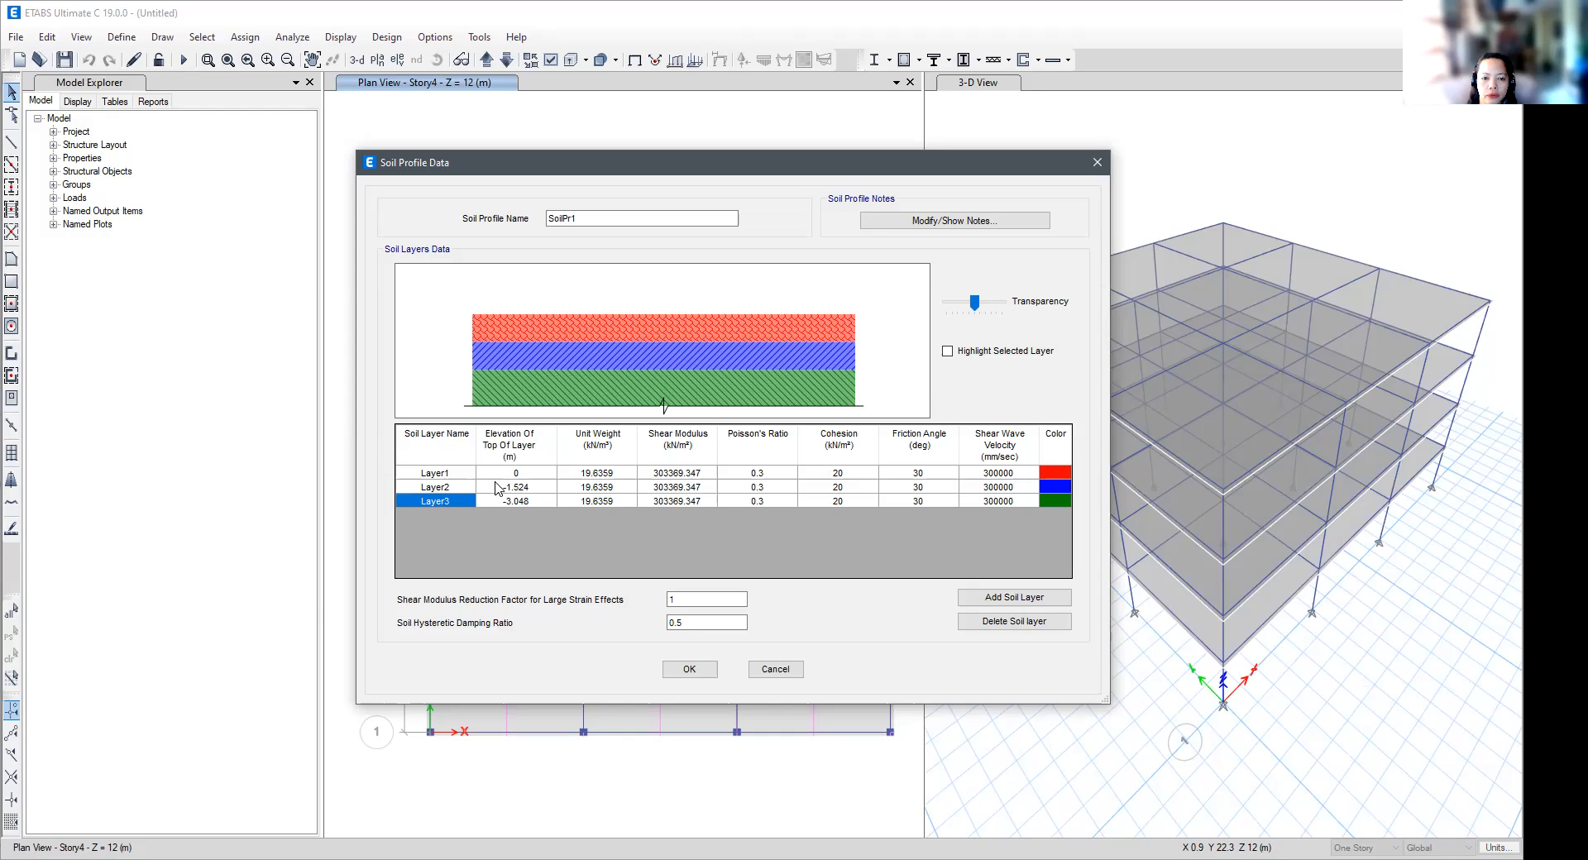
- Examine the soil layers' top elevation, unit weight, shear modulus, Poisson's ratio, cohesion and friction angle
click(533, 502)
click(532, 489)
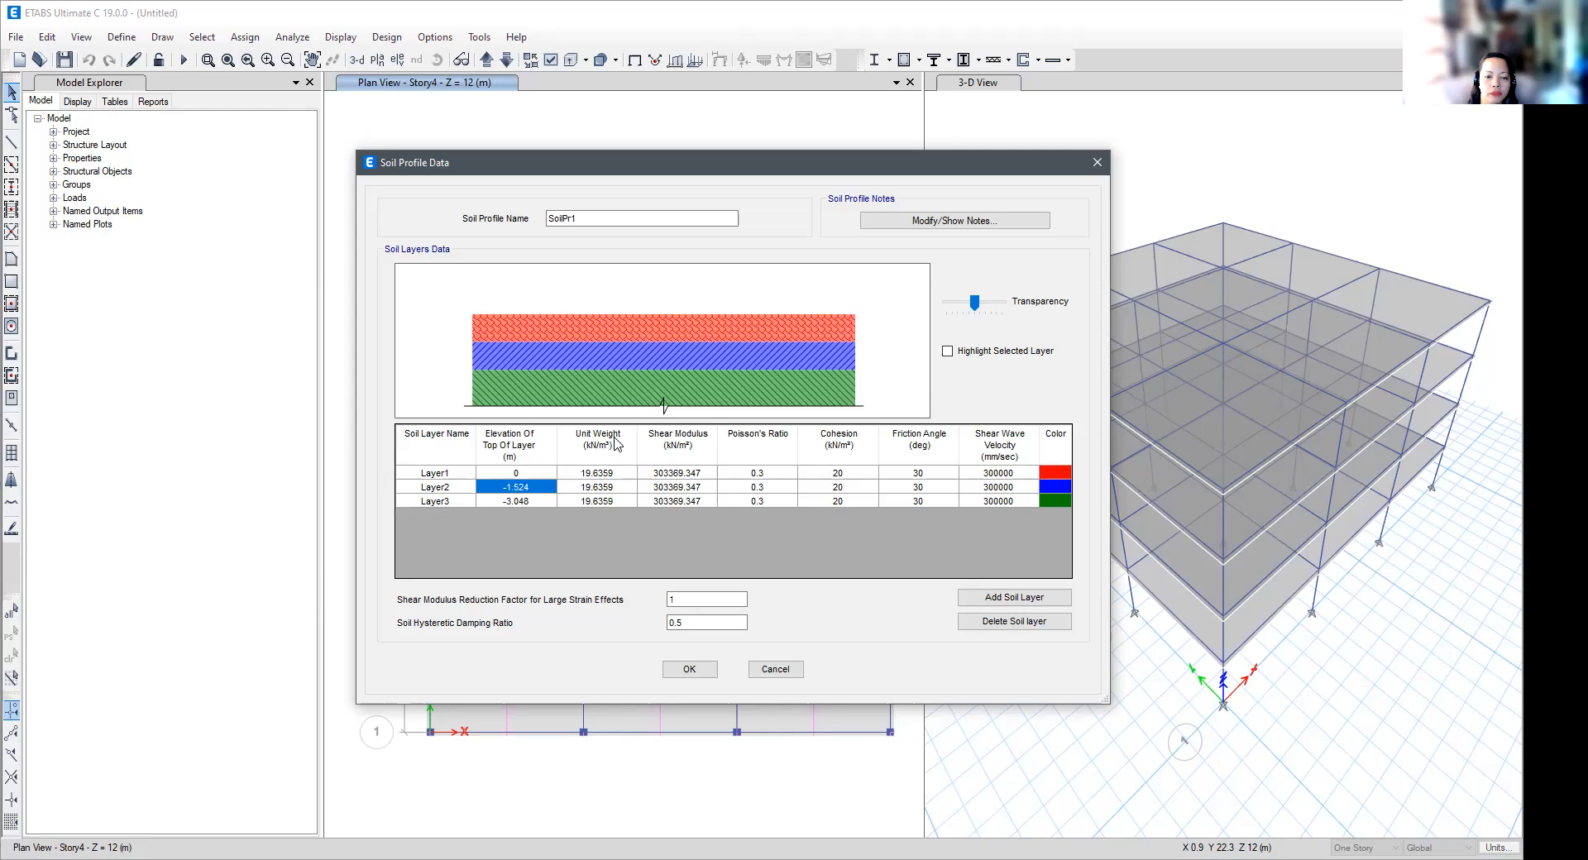
click(612, 493)
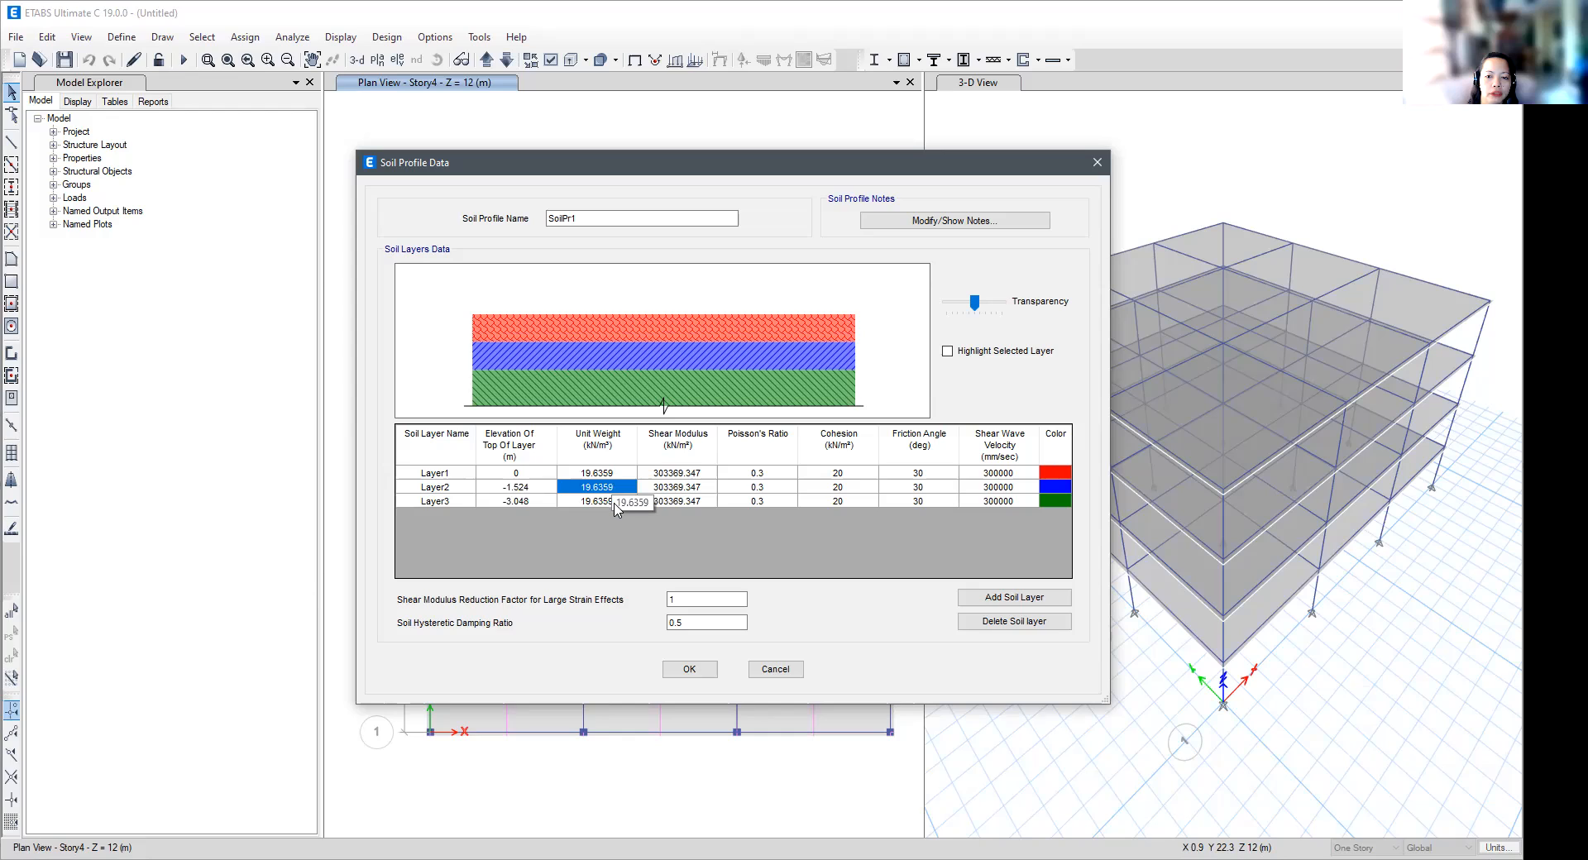
click(706, 473)
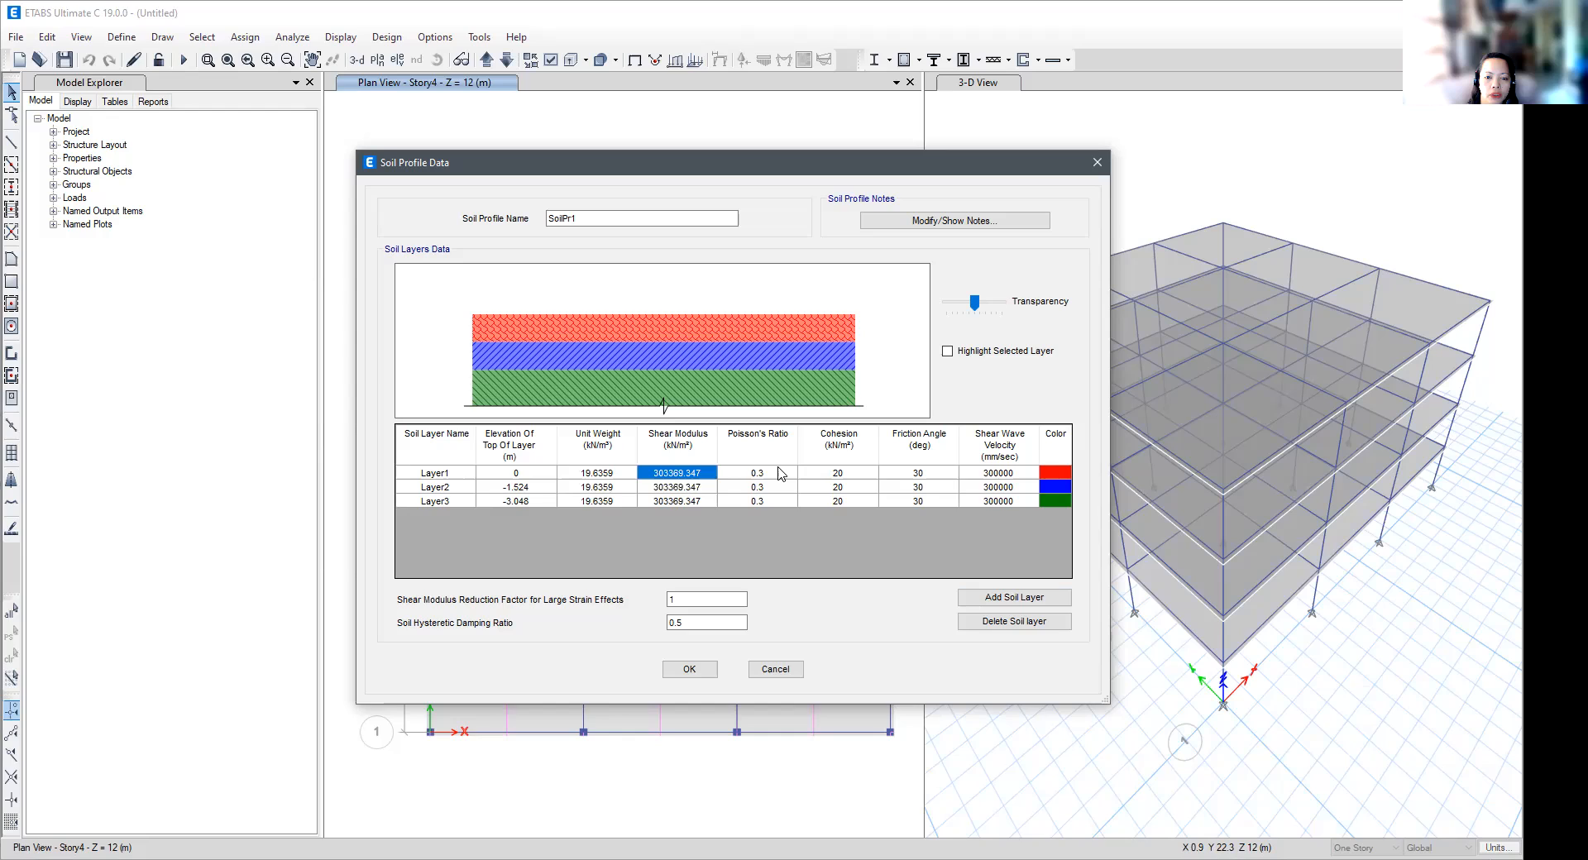
click(779, 473)
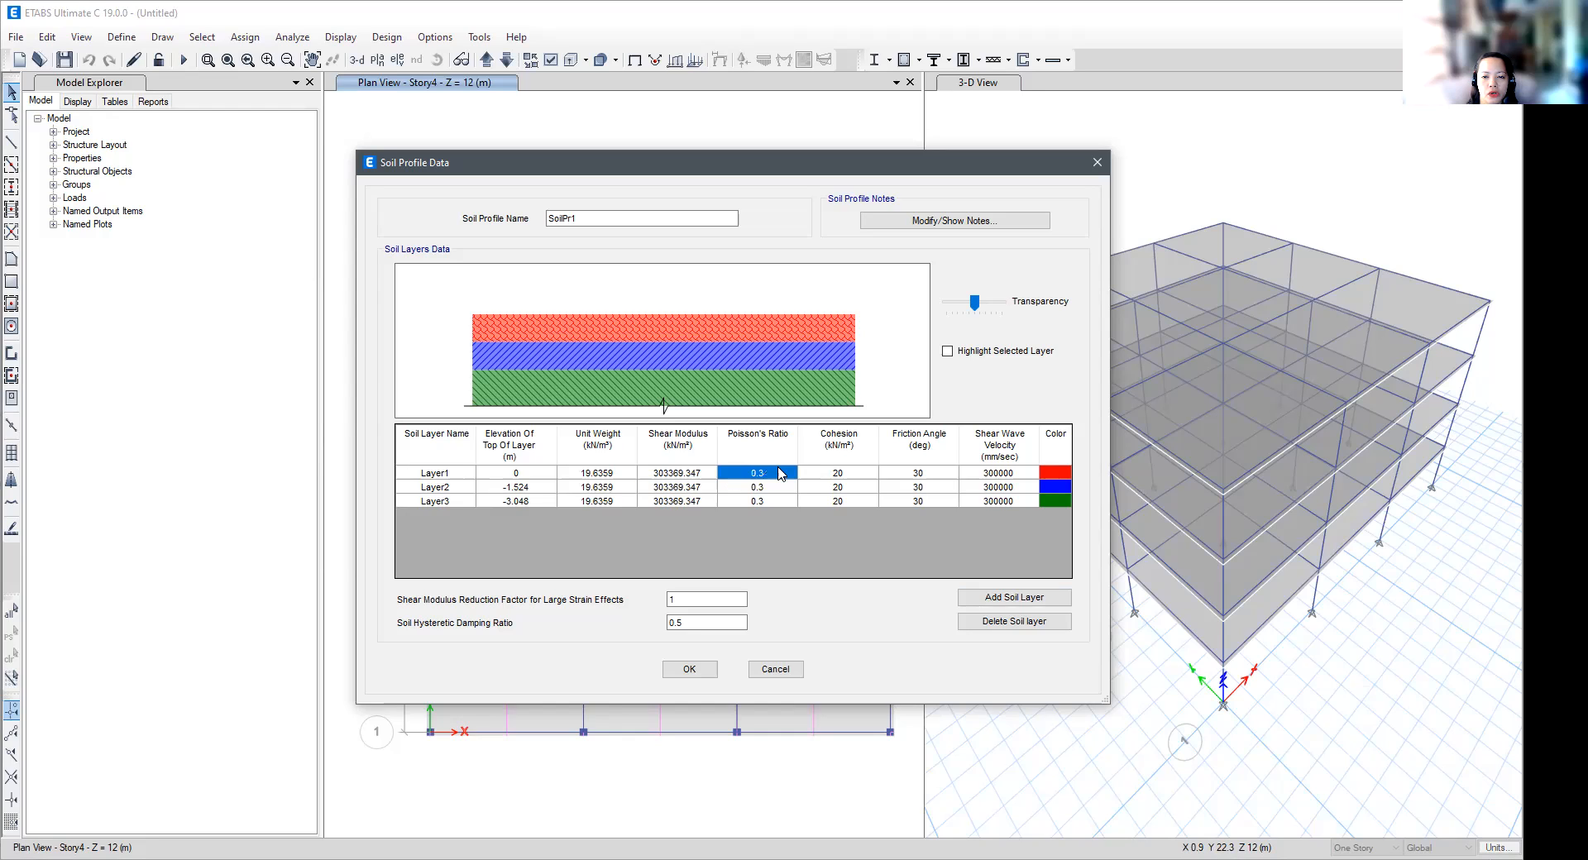
click(853, 476)
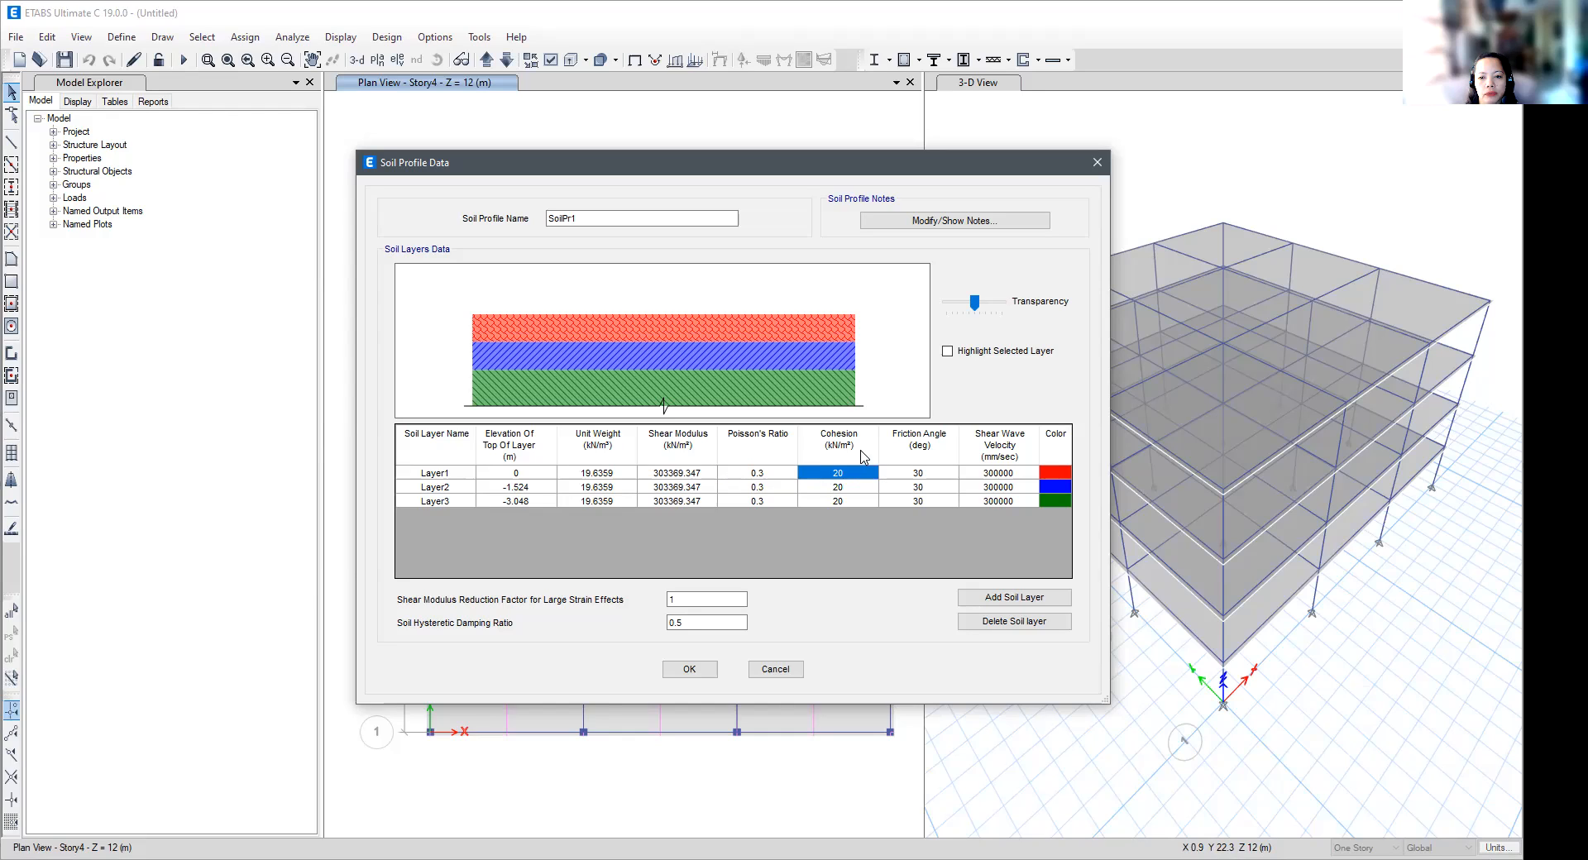
click(933, 477)
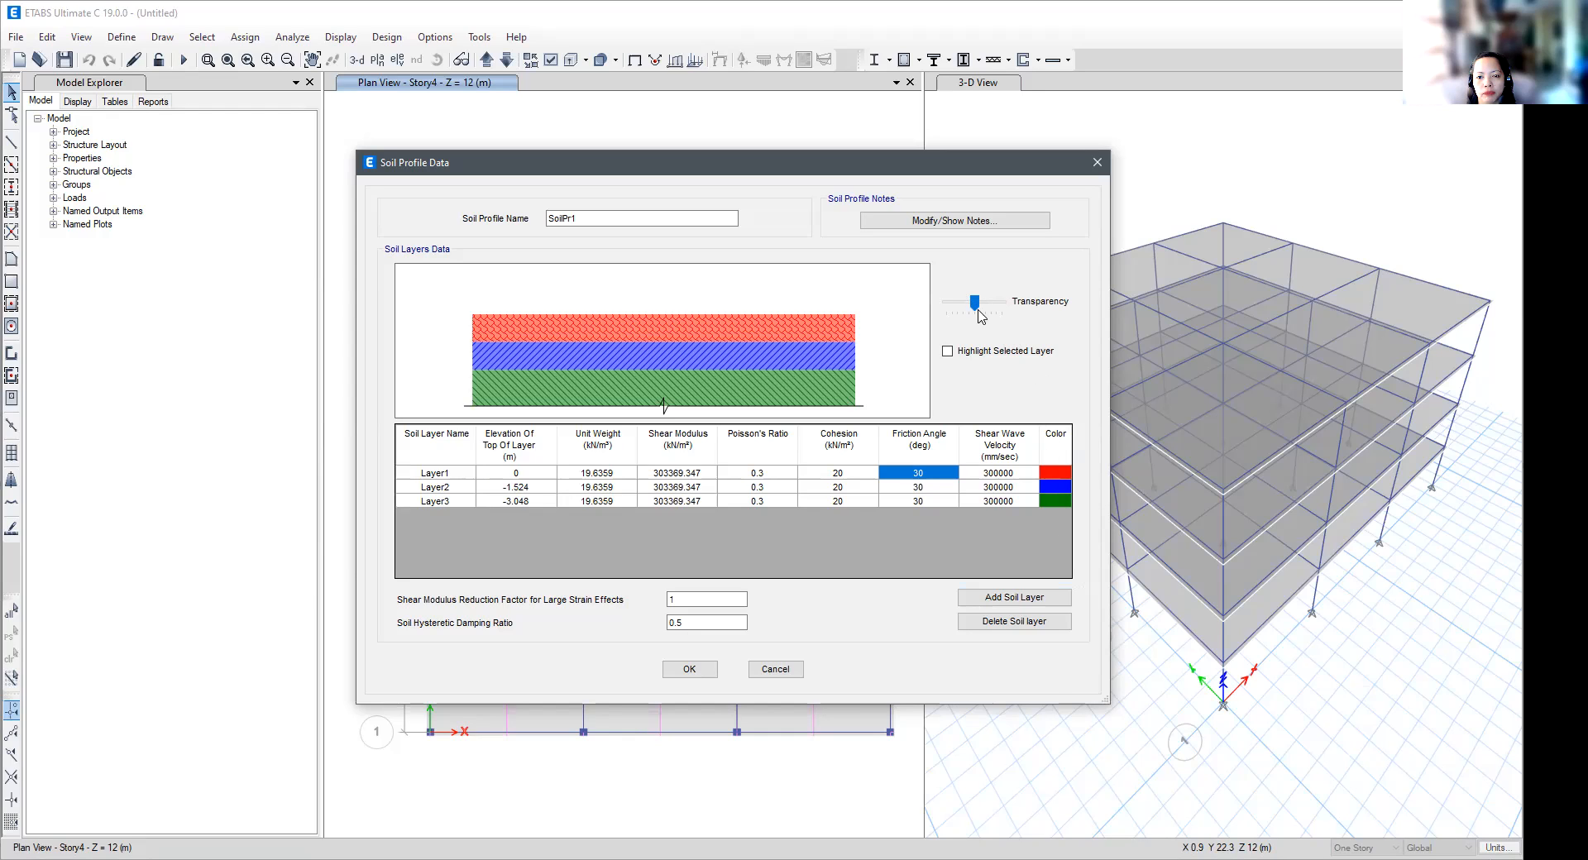
- Reduce the transparency of the soil layer preview and discard the new soil profile
mouse_move(976, 303)
mouse_down()
mouse_move(1009, 306)
mouse_move(937, 313)
mouse_up()
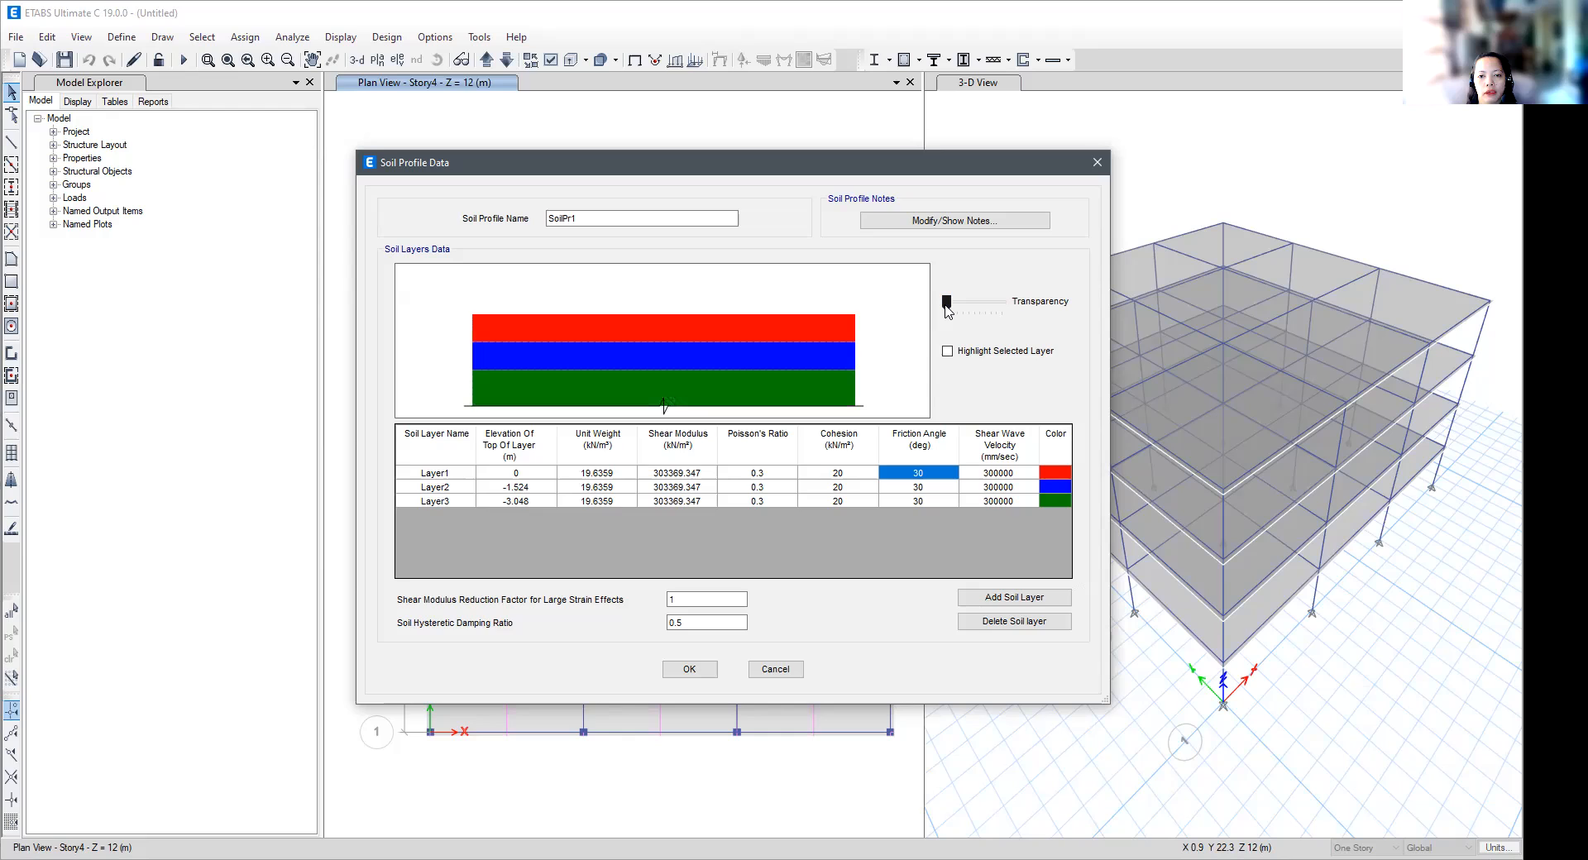
mouse_move(949, 307)
mouse_down()
mouse_move(1005, 308)
mouse_move(959, 321)
mouse_up()
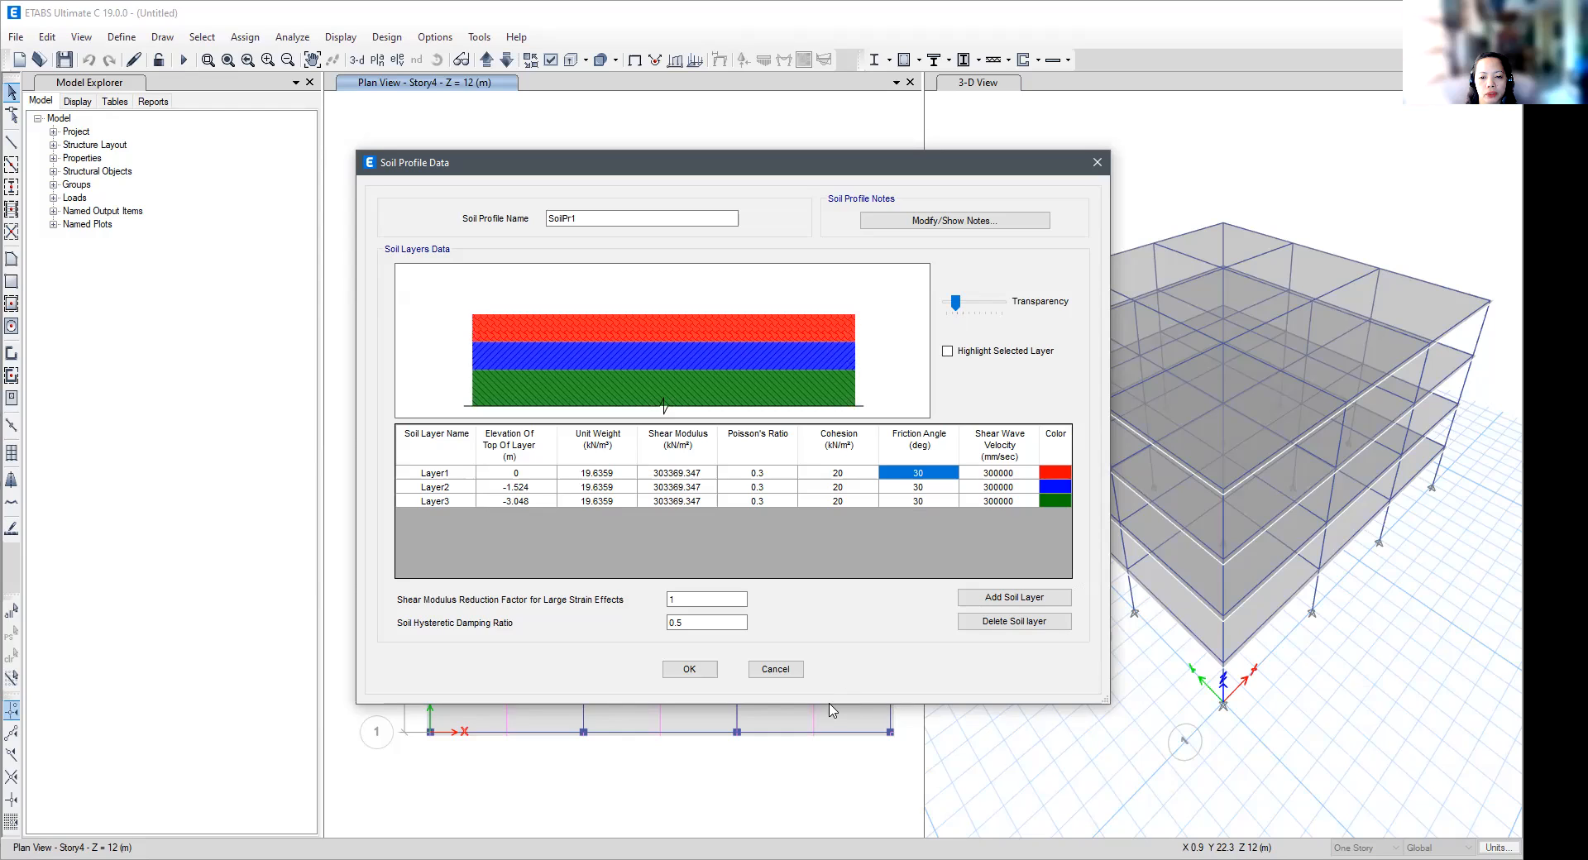
click(780, 676)
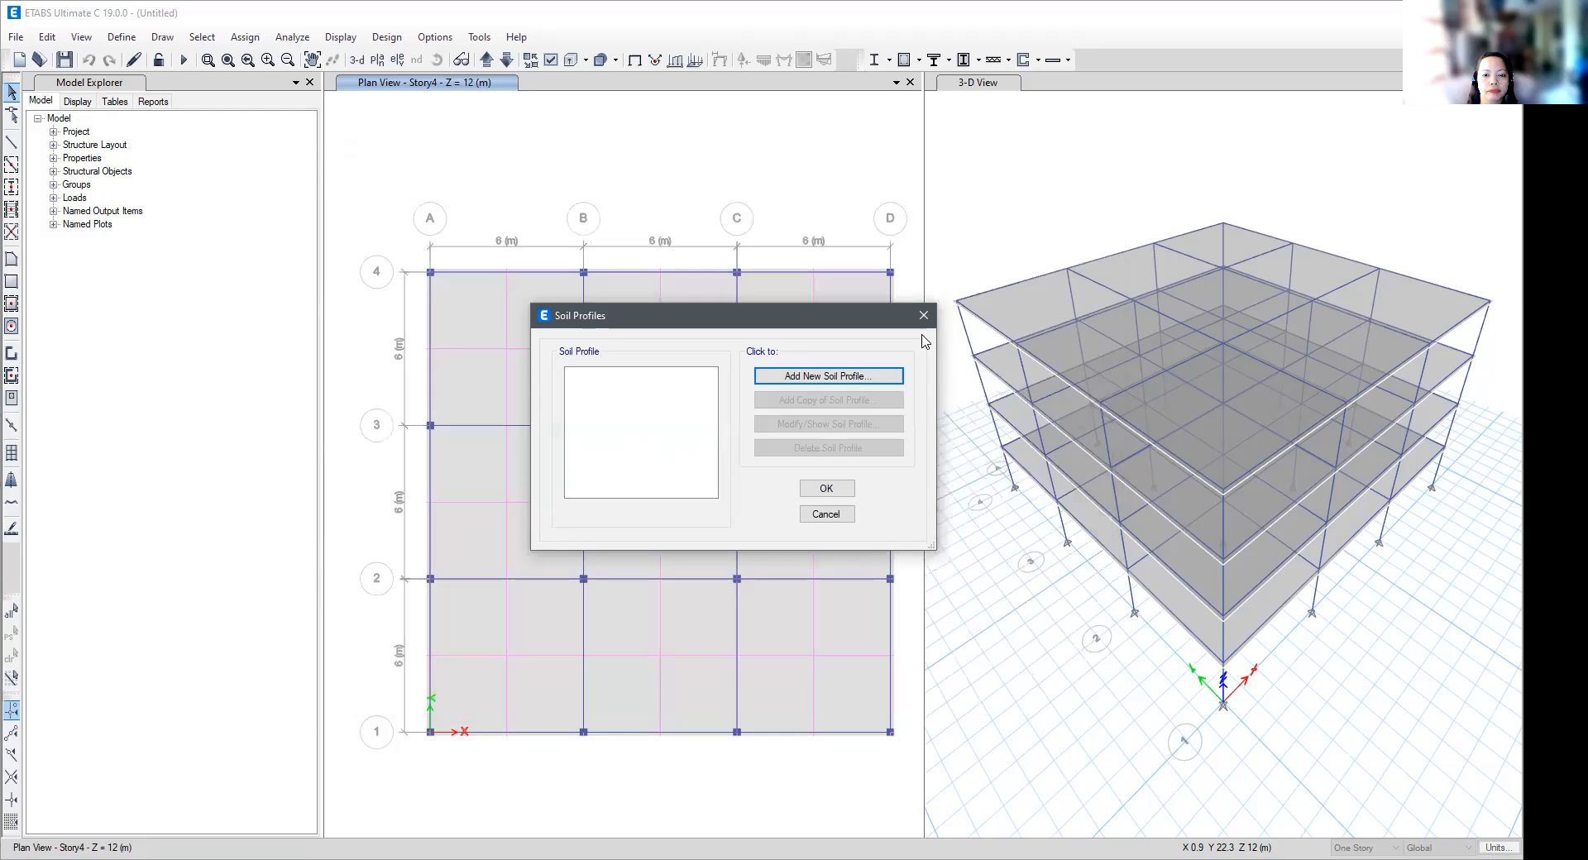
click(831, 515)
- Start a new isolated column footing property and view its display color choices without changing the color
click(162, 36)
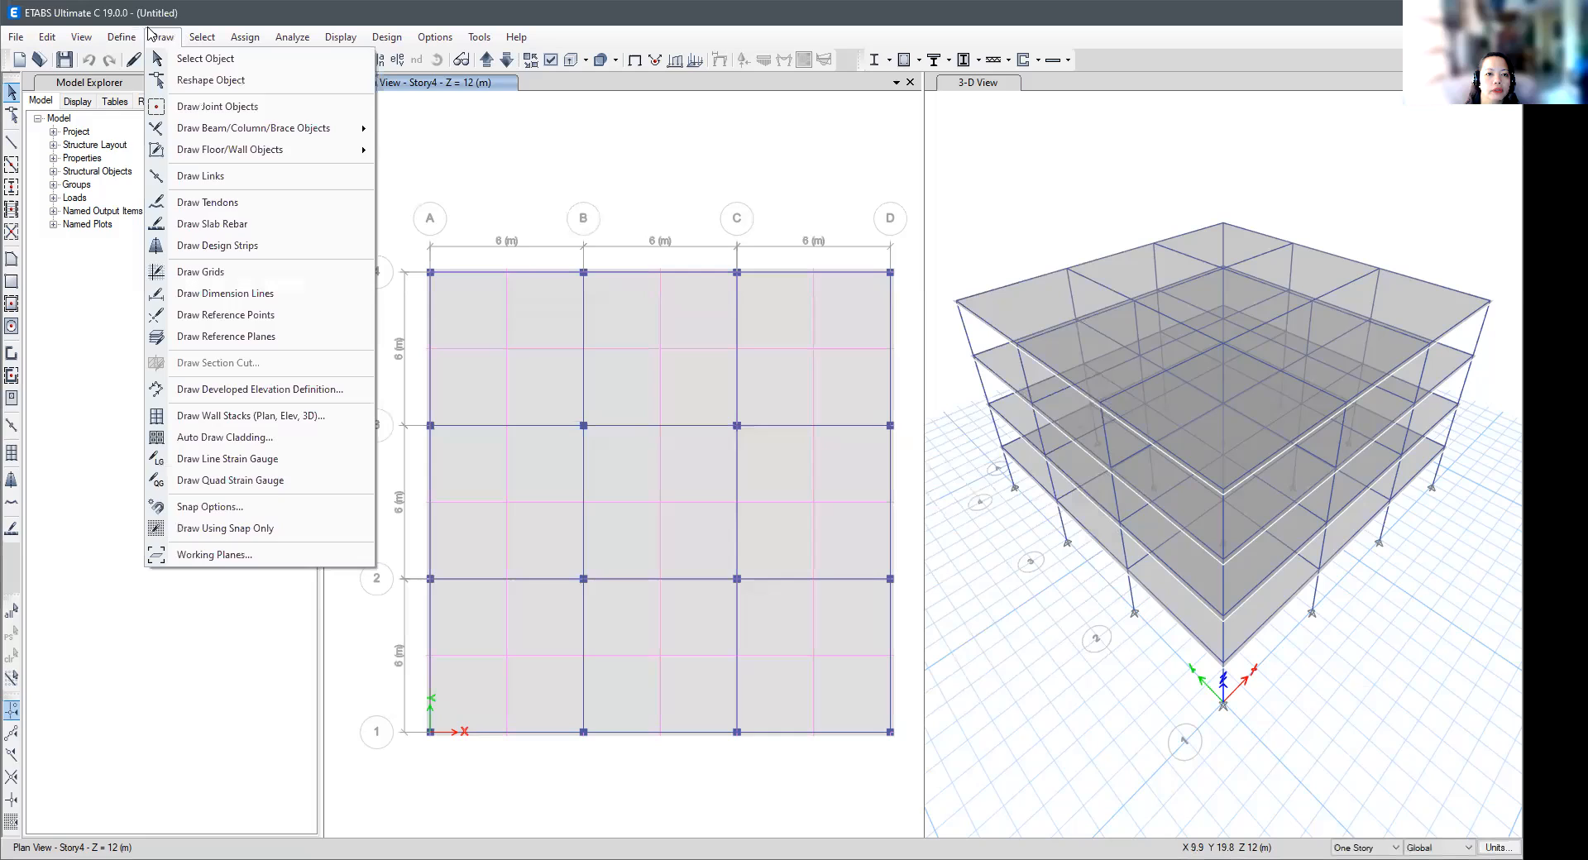
mouse_move(119, 89)
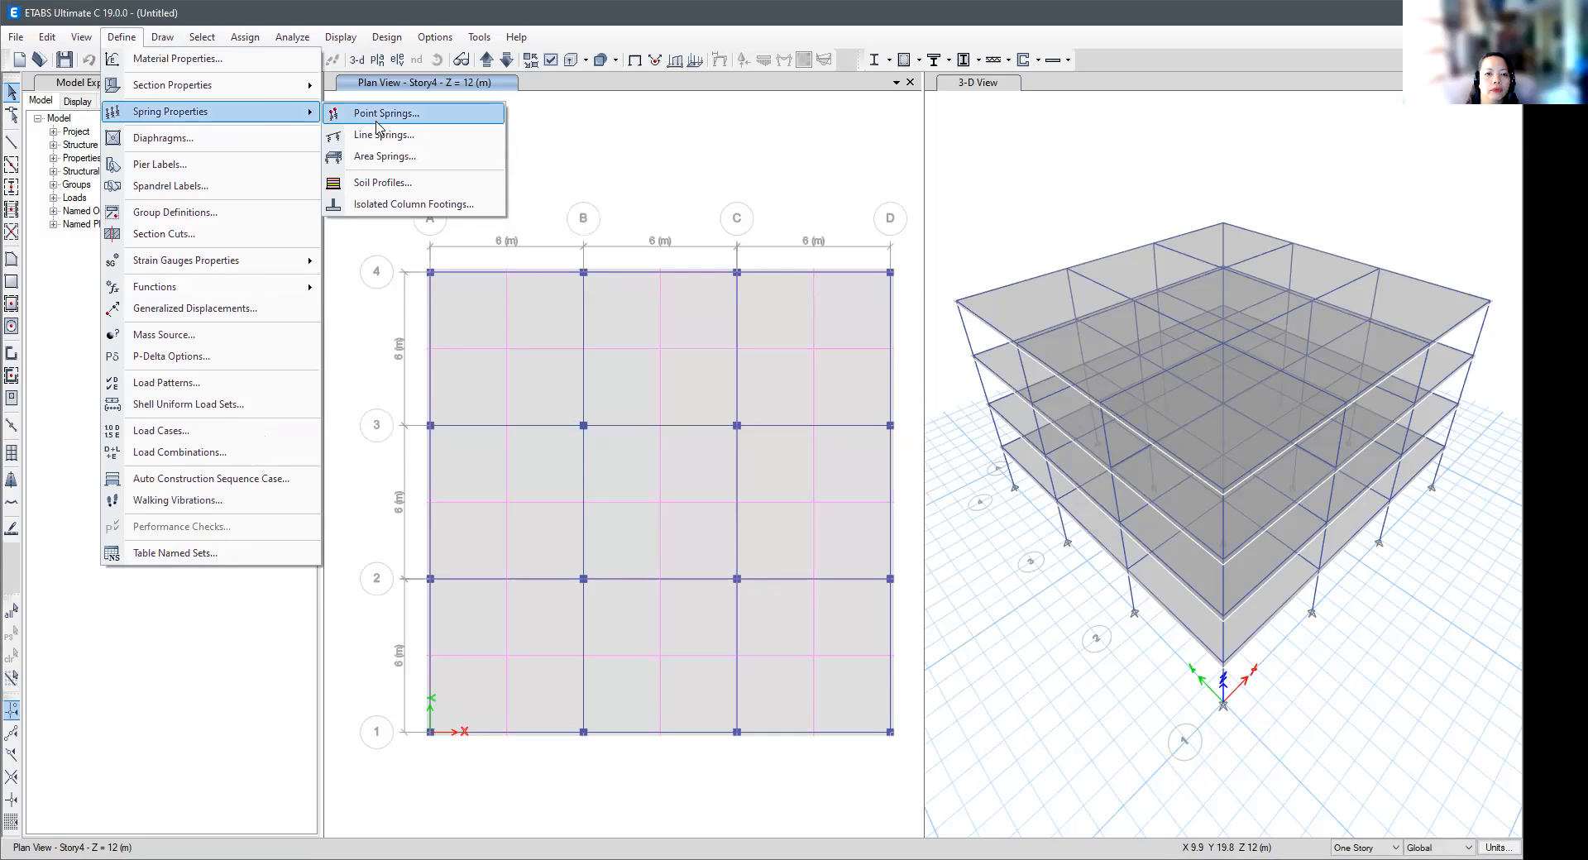
click(386, 211)
click(822, 377)
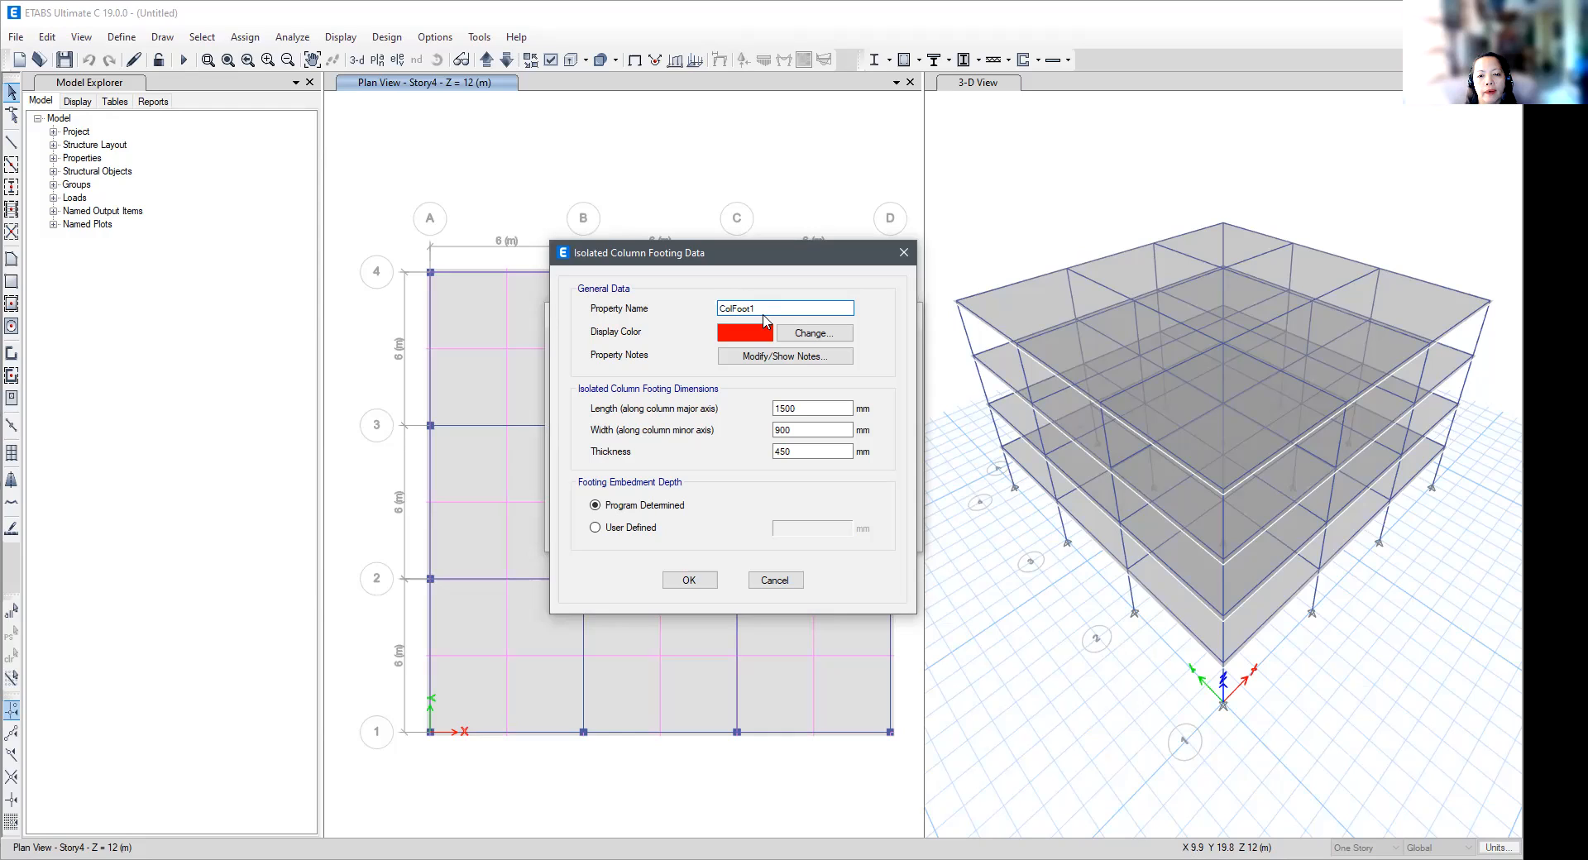
click(804, 334)
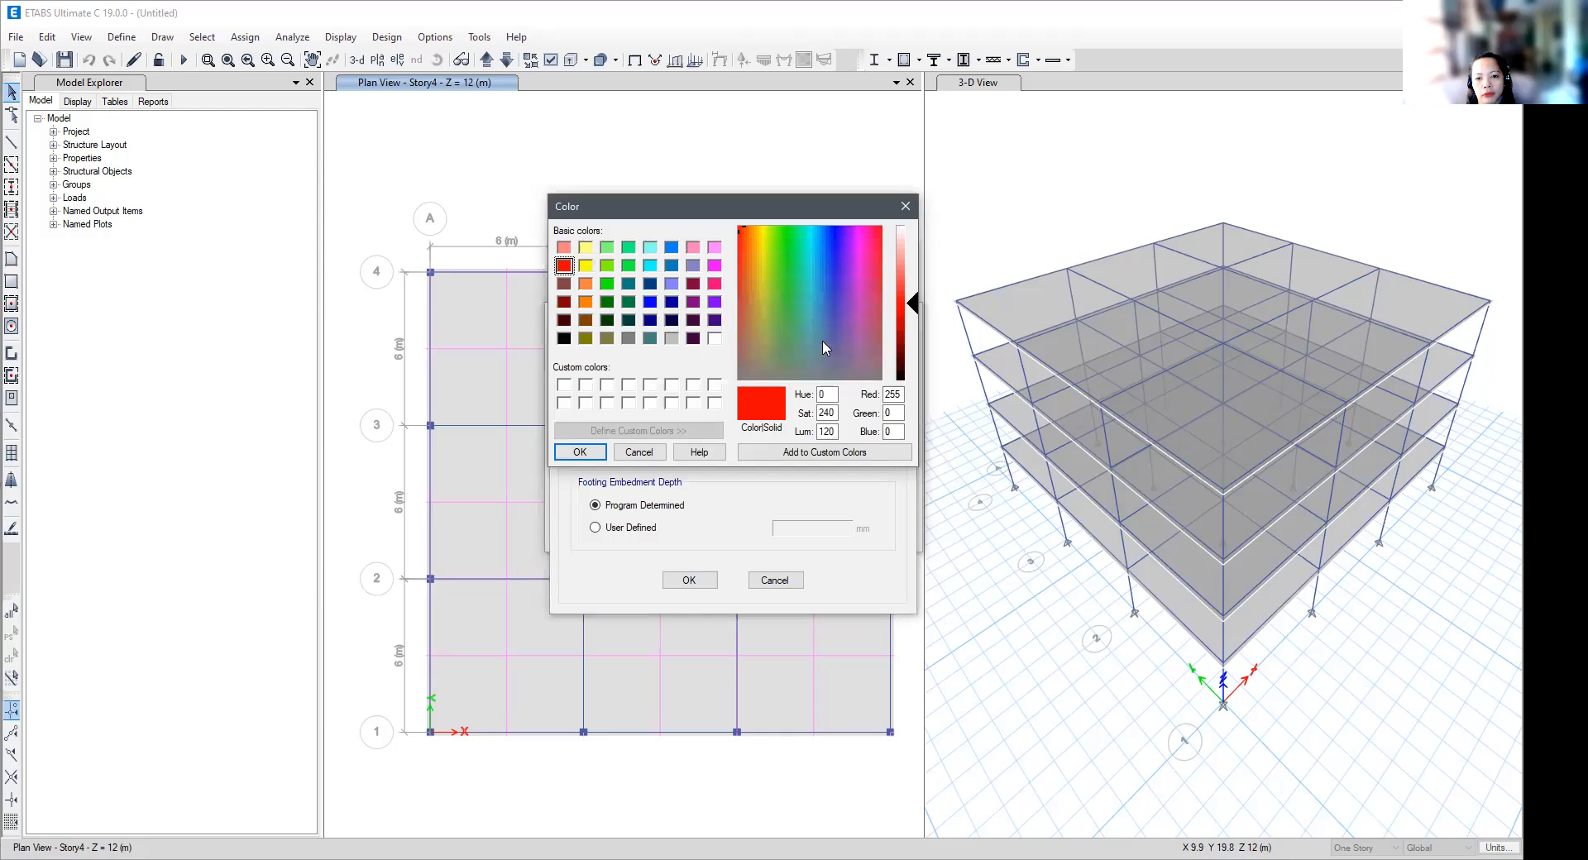
click(906, 207)
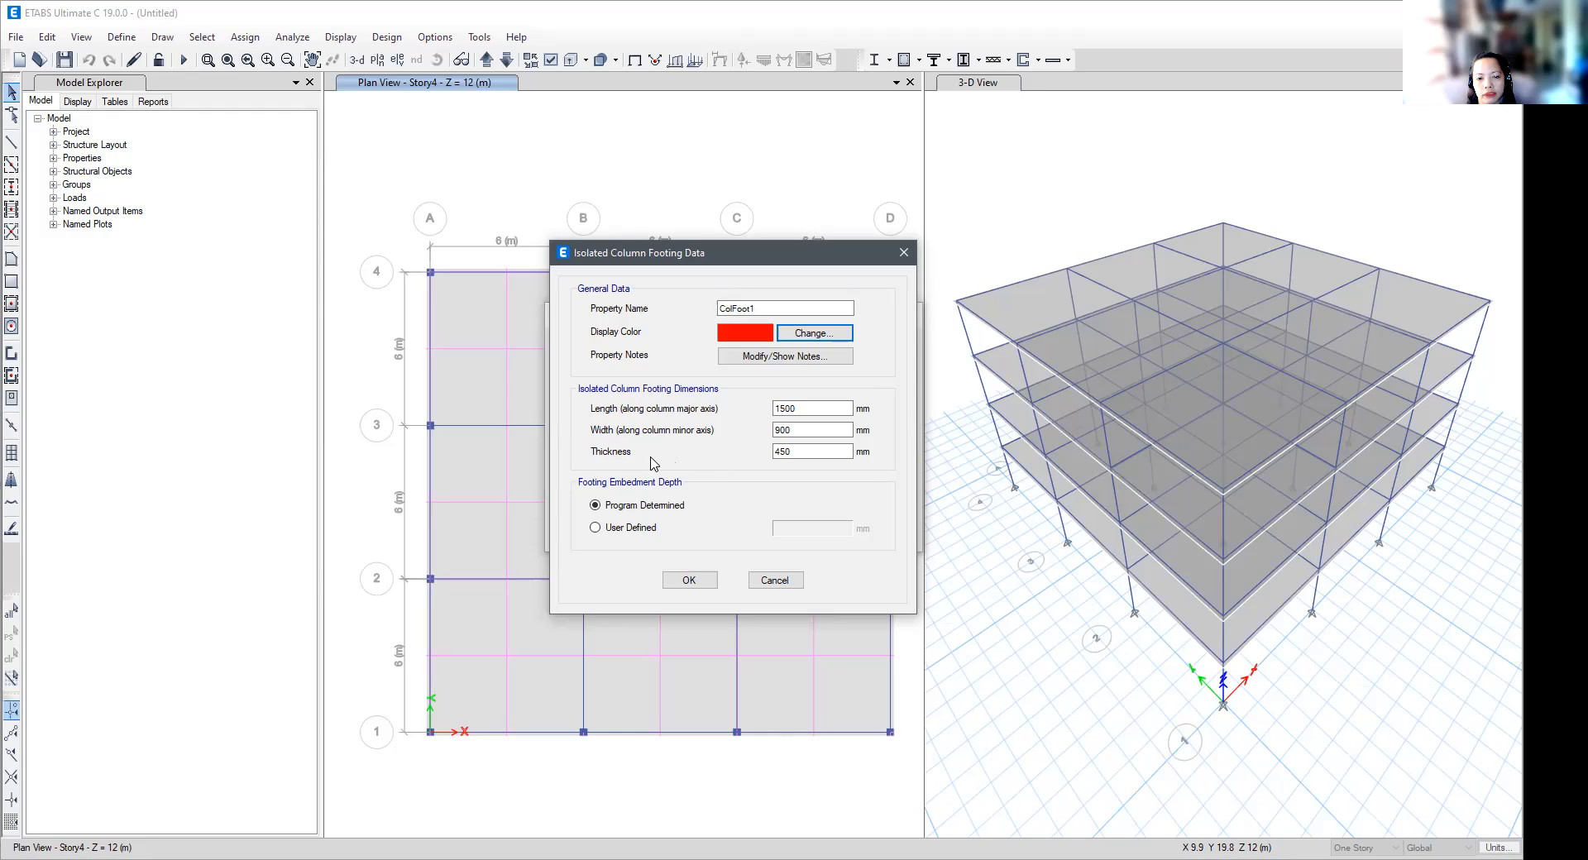
- Re-enter 1500 mm as the footing's length along the column major axis
click(805, 407)
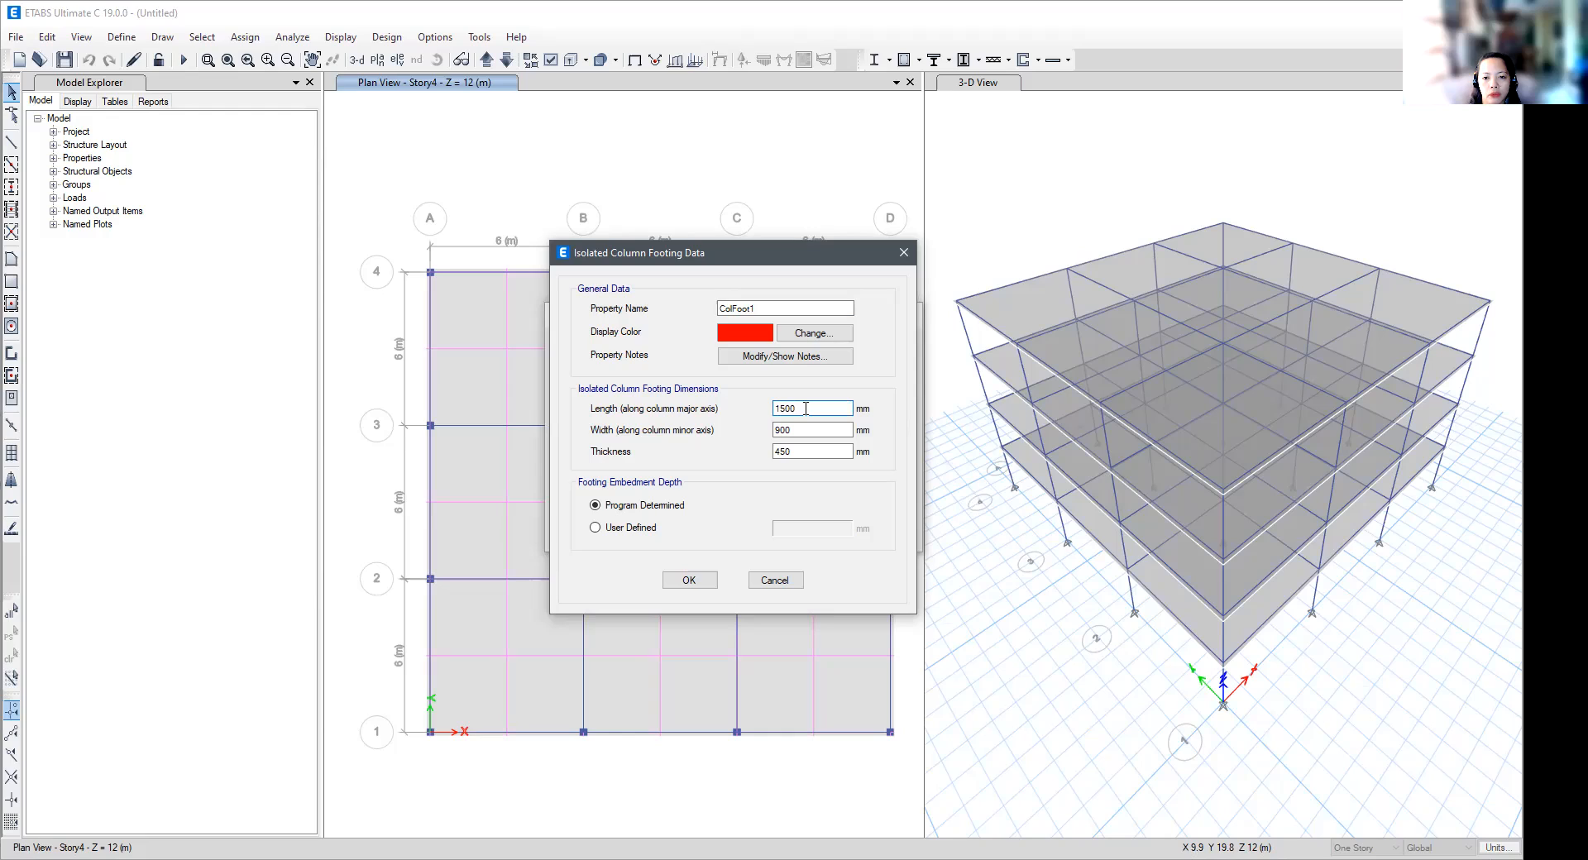
key(BackSpace)
key(BackSpace)
key(BackSpace)
text(1500)
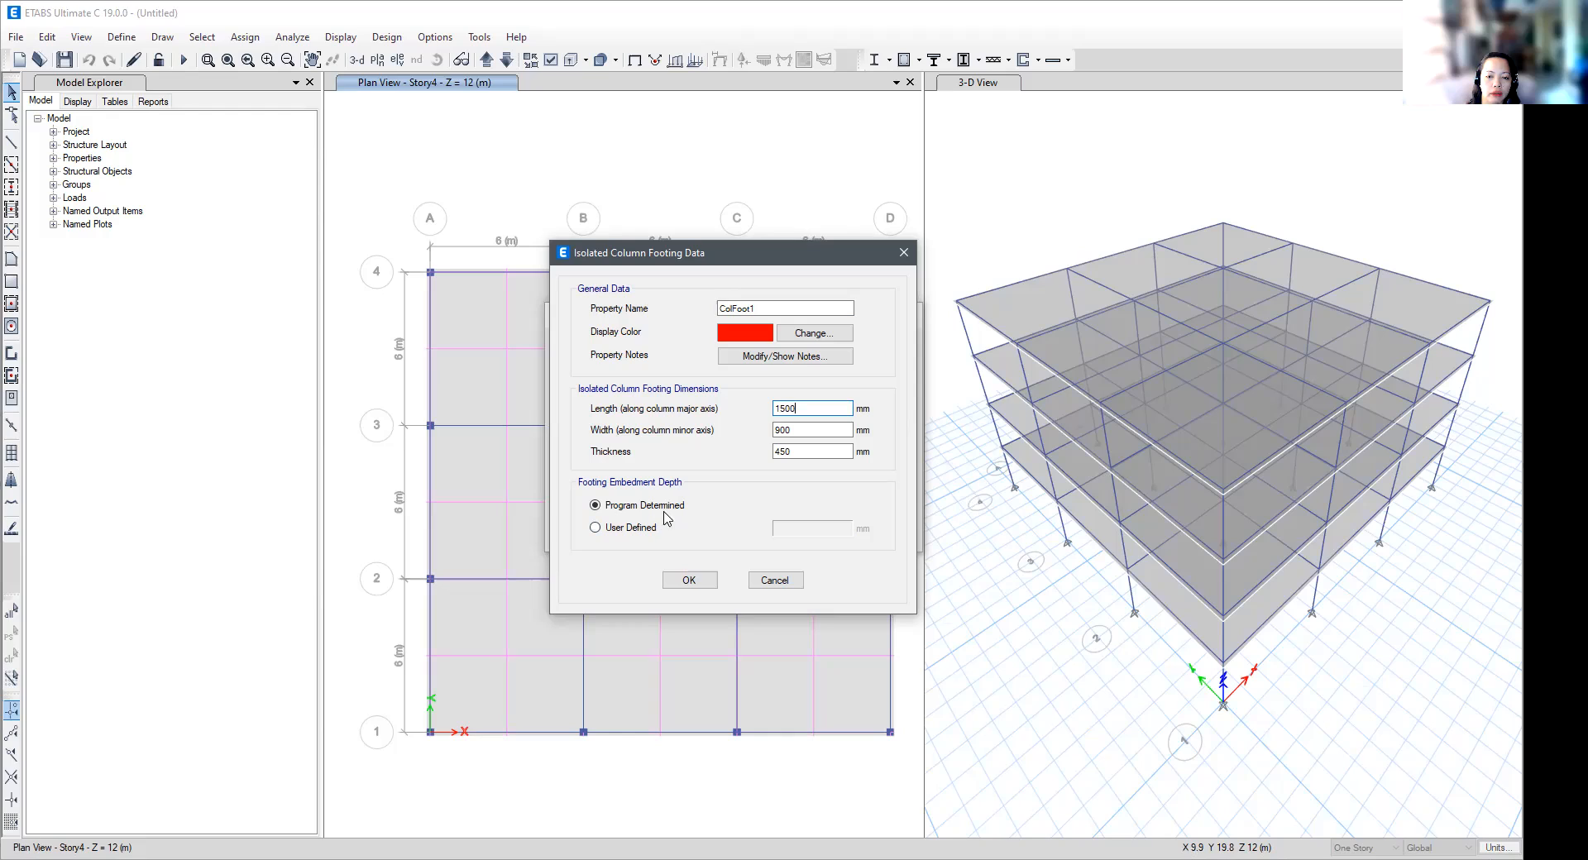
- Try entering a user-defined embedment depth for the column footing
click(595, 528)
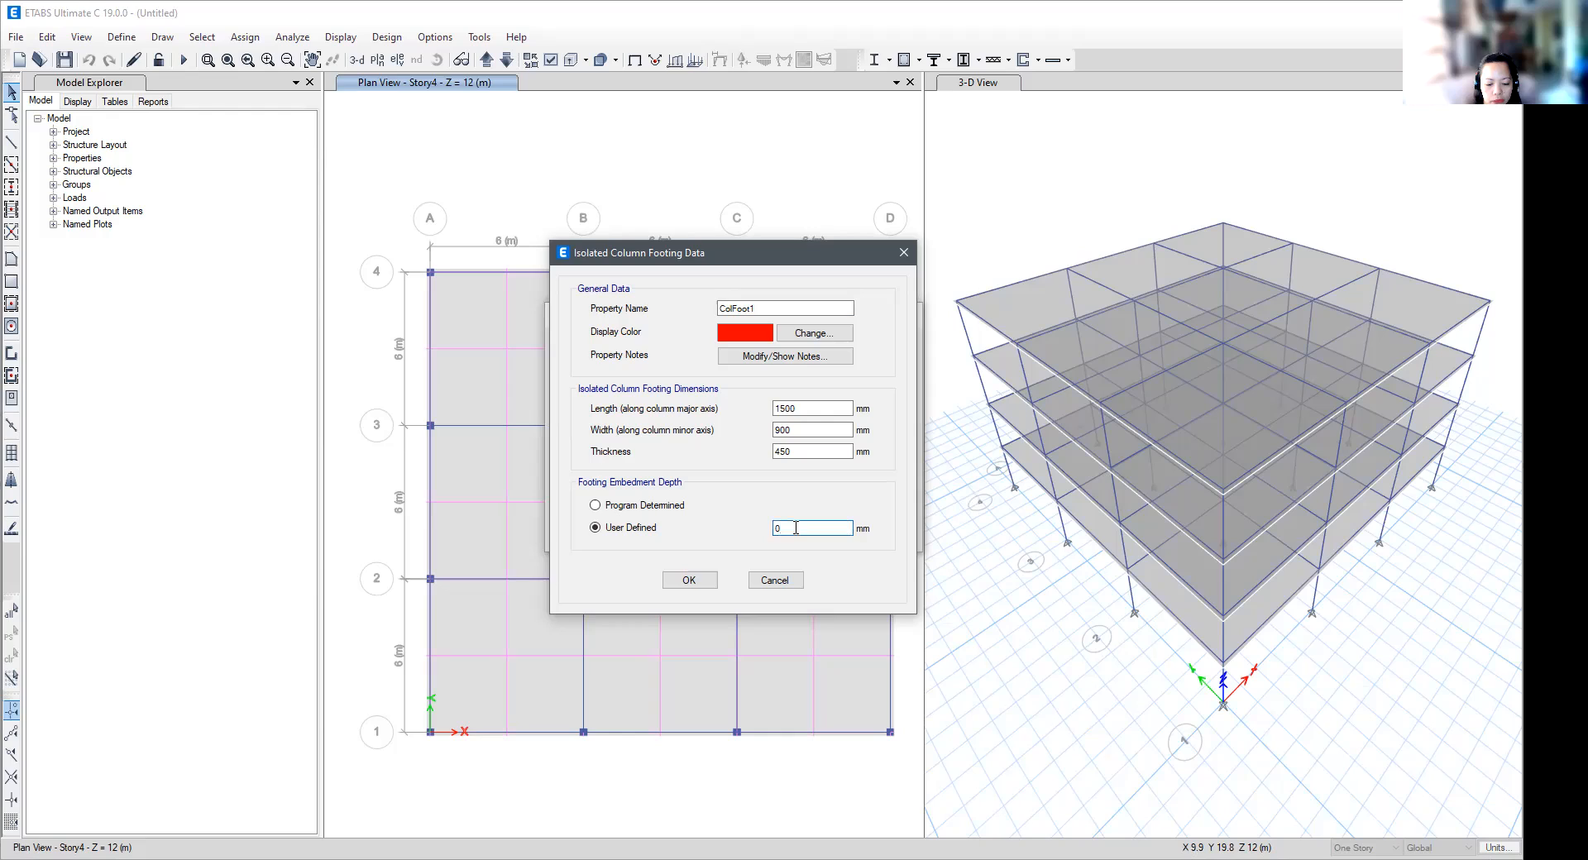
text(150)
key(BackSpace)
key(BackSpace)
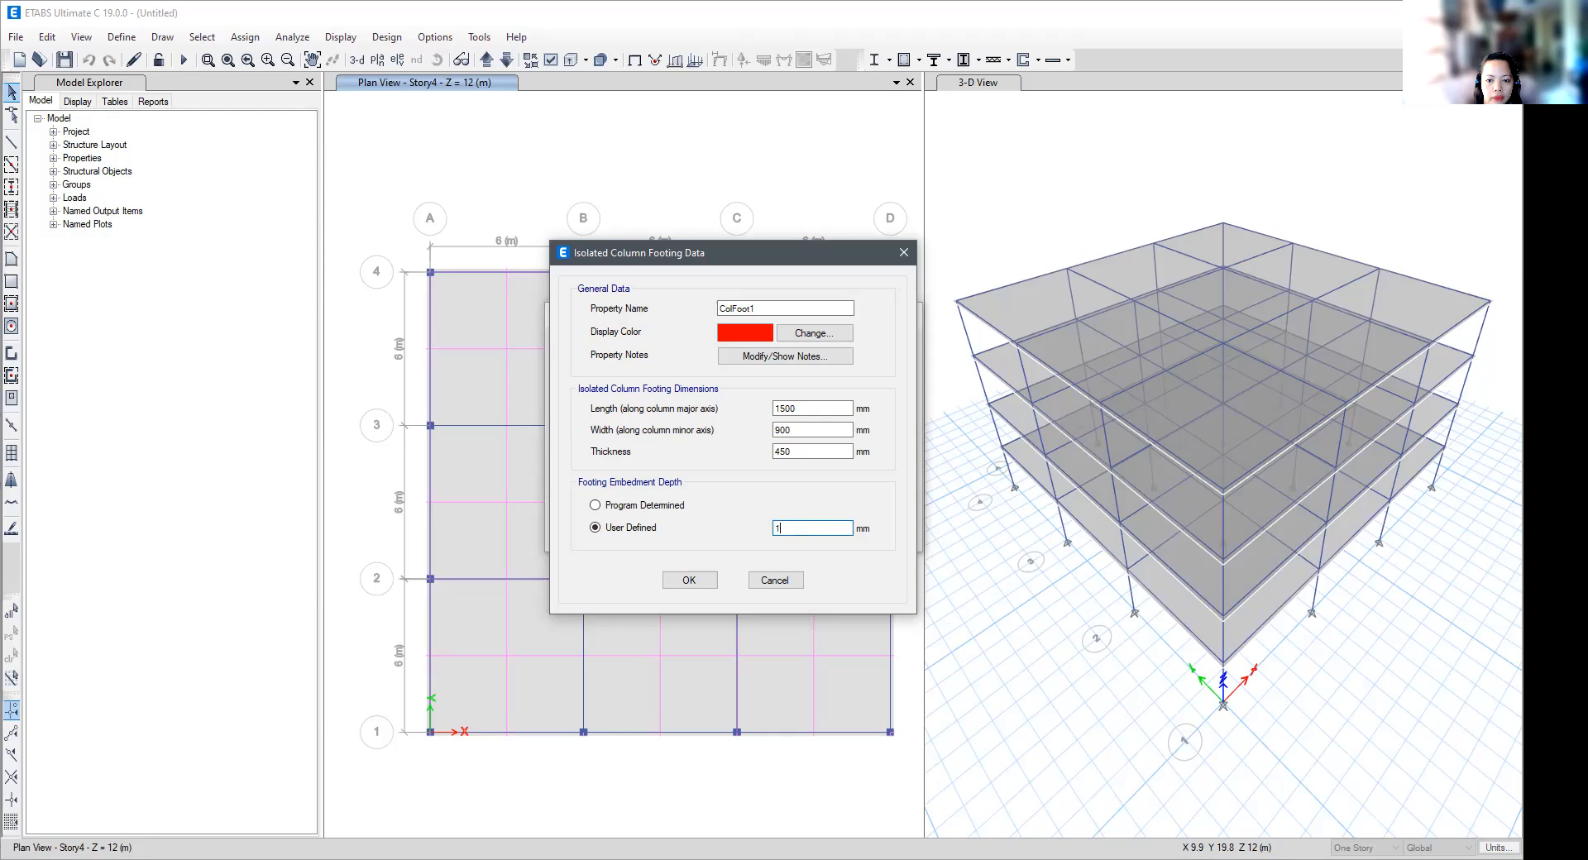
text(2100)
key(BackSpace)
key(BackSpace)
key(BackSpace)
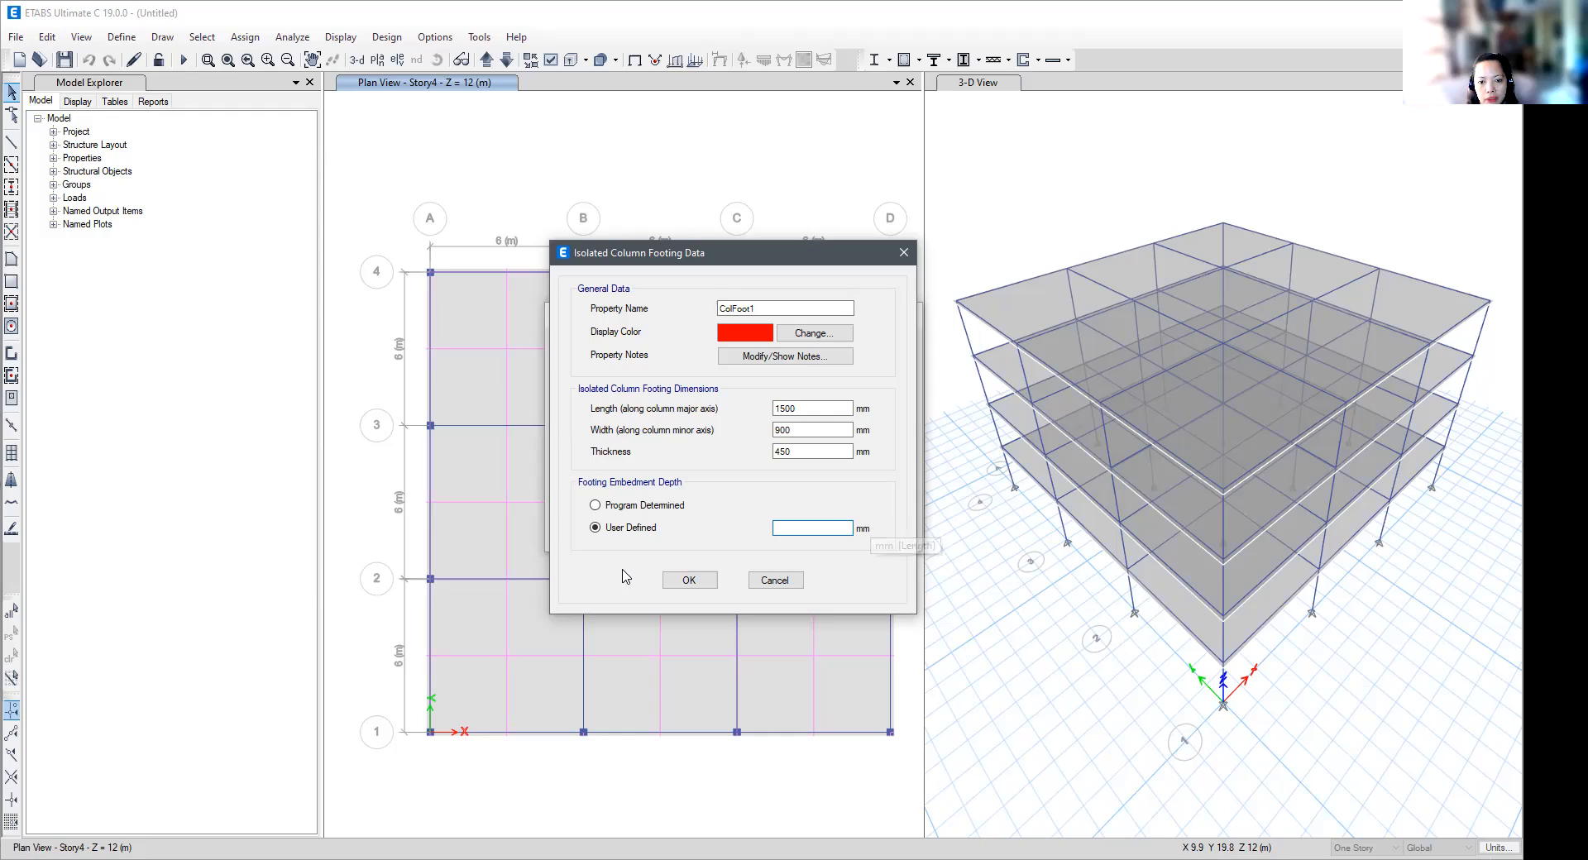
- Return the footing's embedment depth to Program Determined and discard the new footing property
click(607, 506)
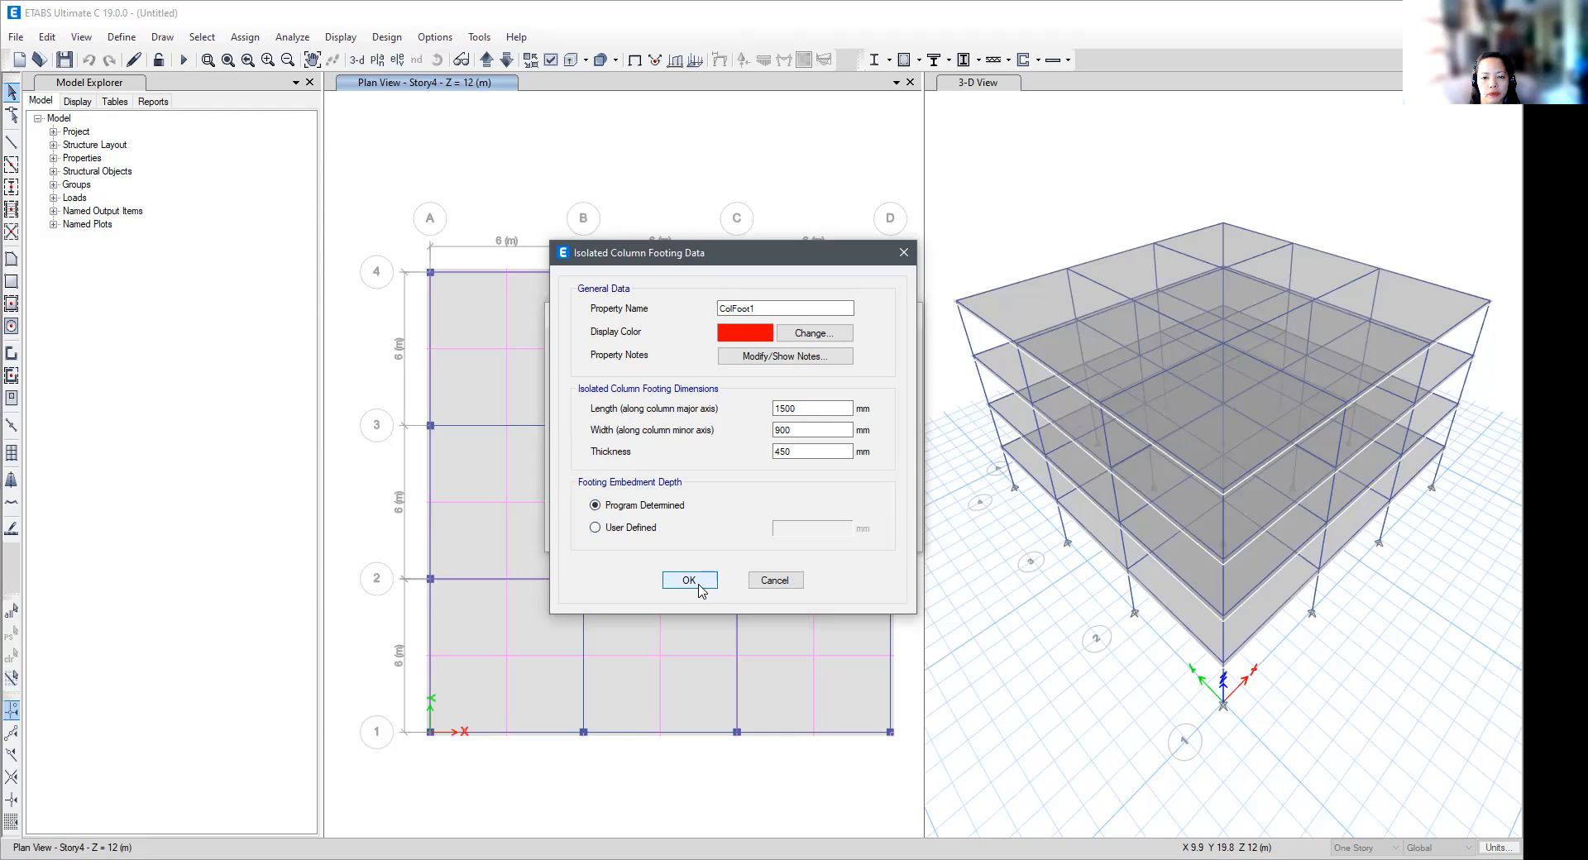
click(785, 586)
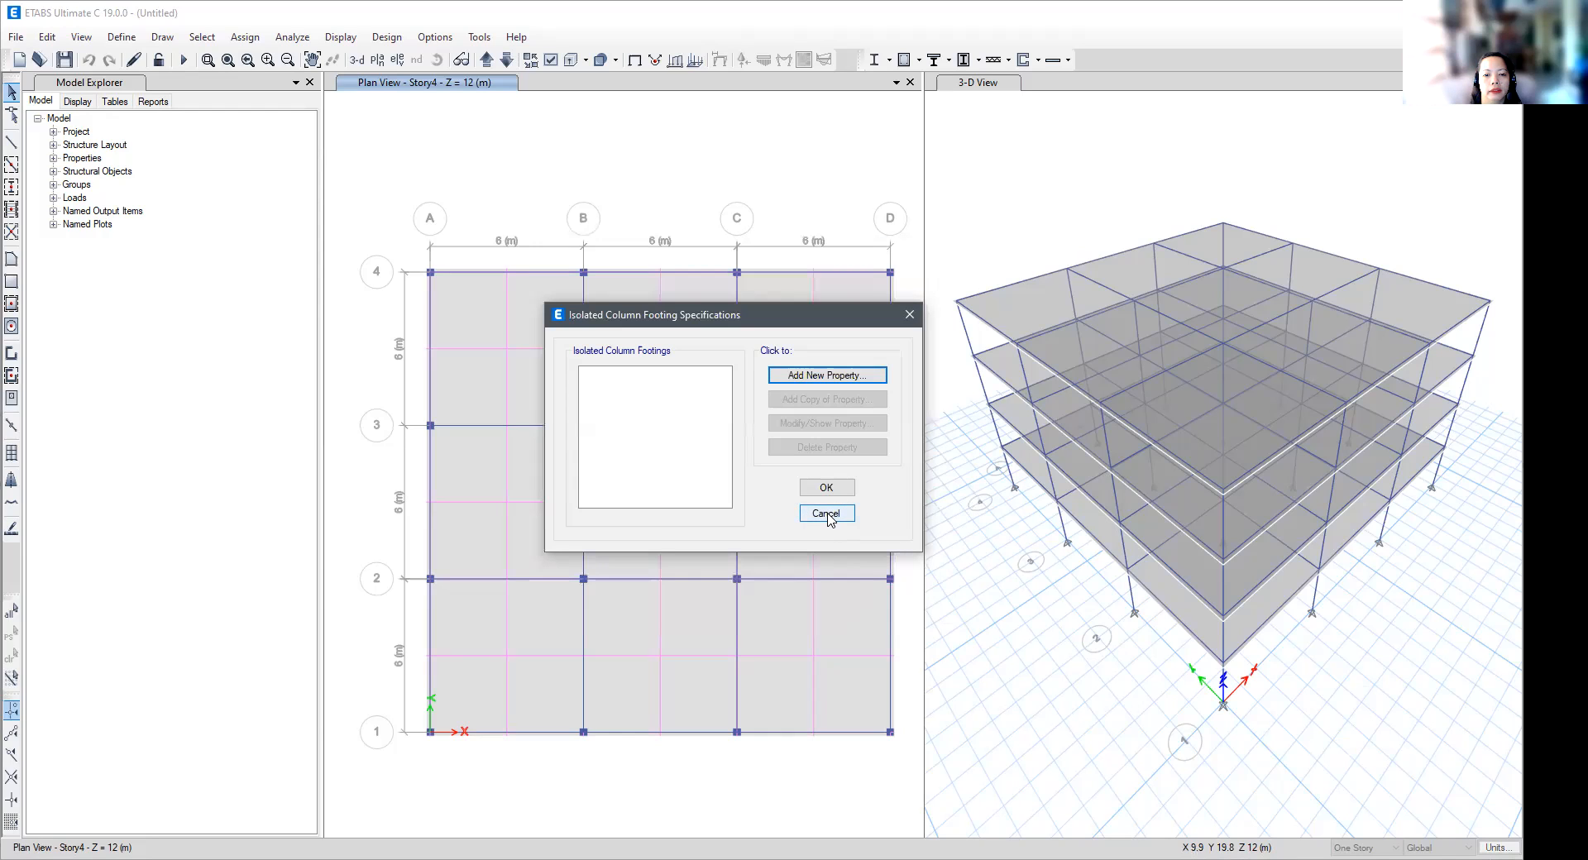
click(828, 519)
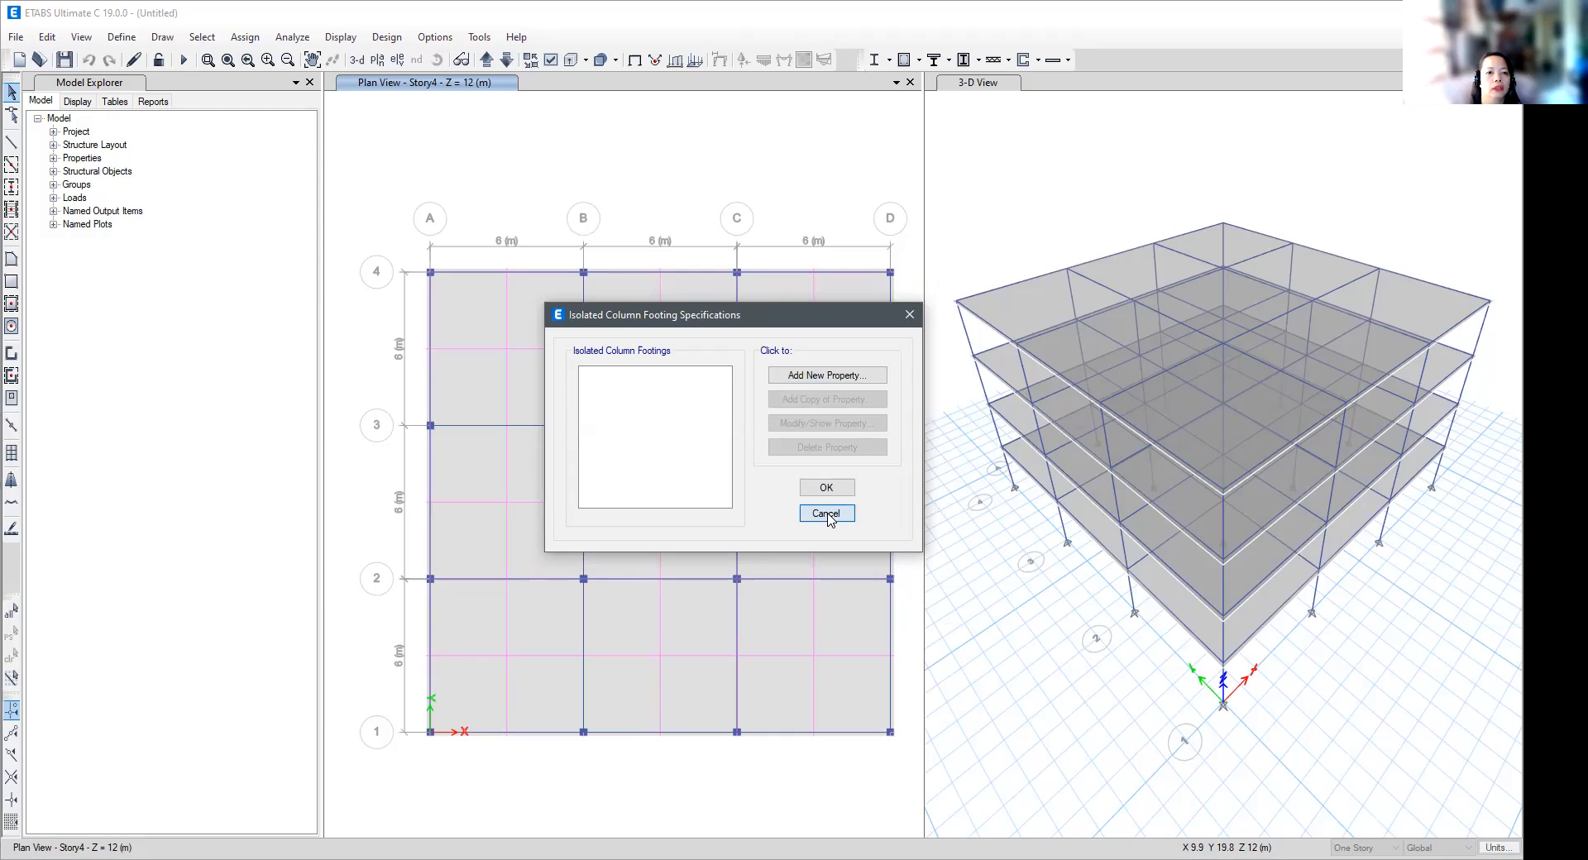
click(134, 38)
click(201, 70)
click(121, 37)
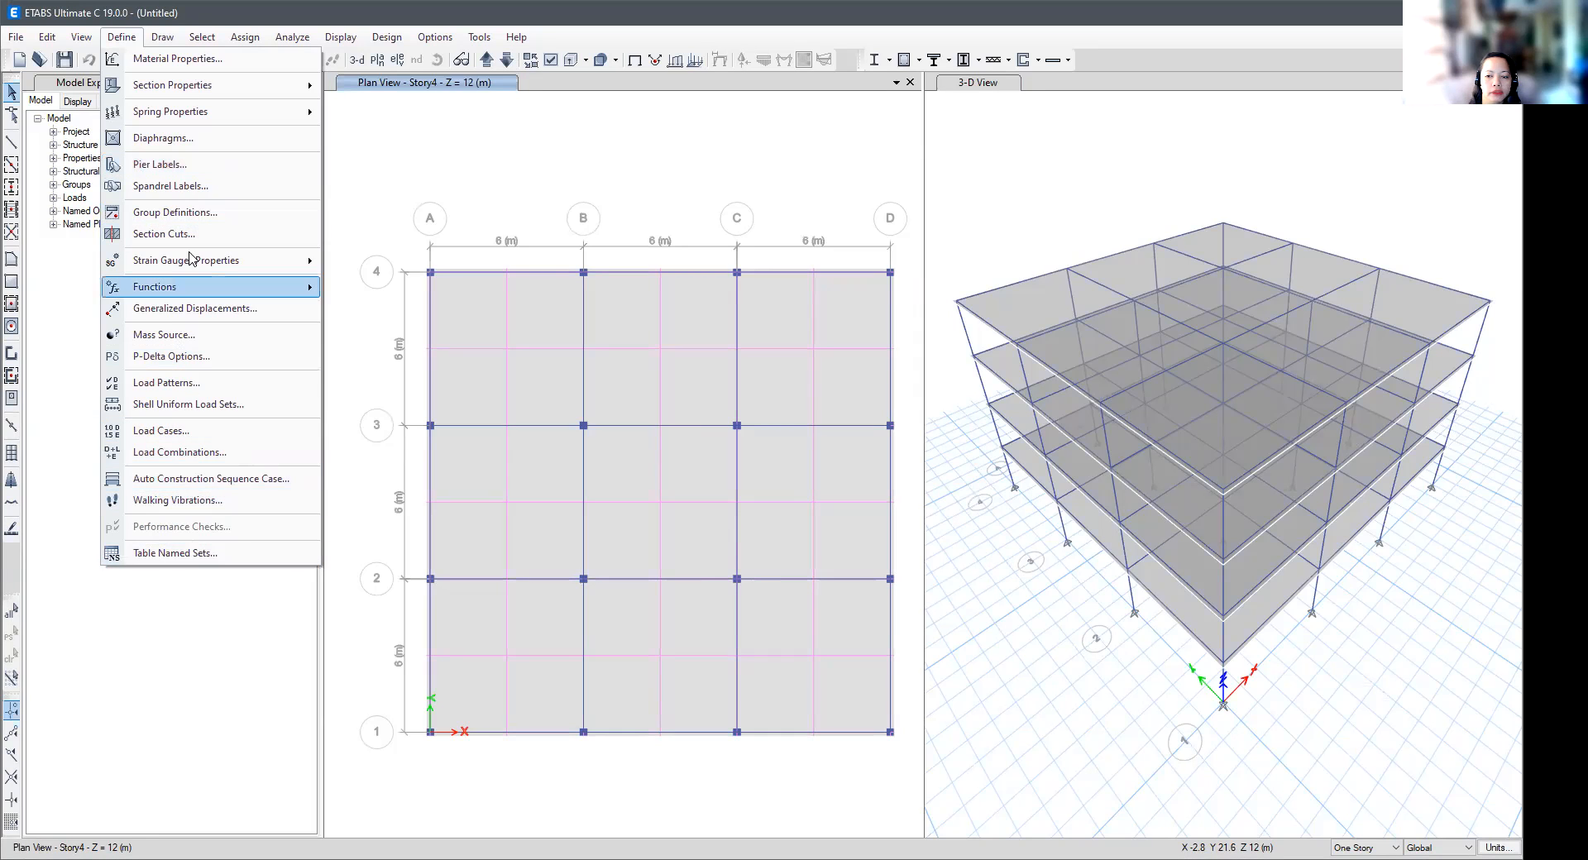
mouse_move(211, 102)
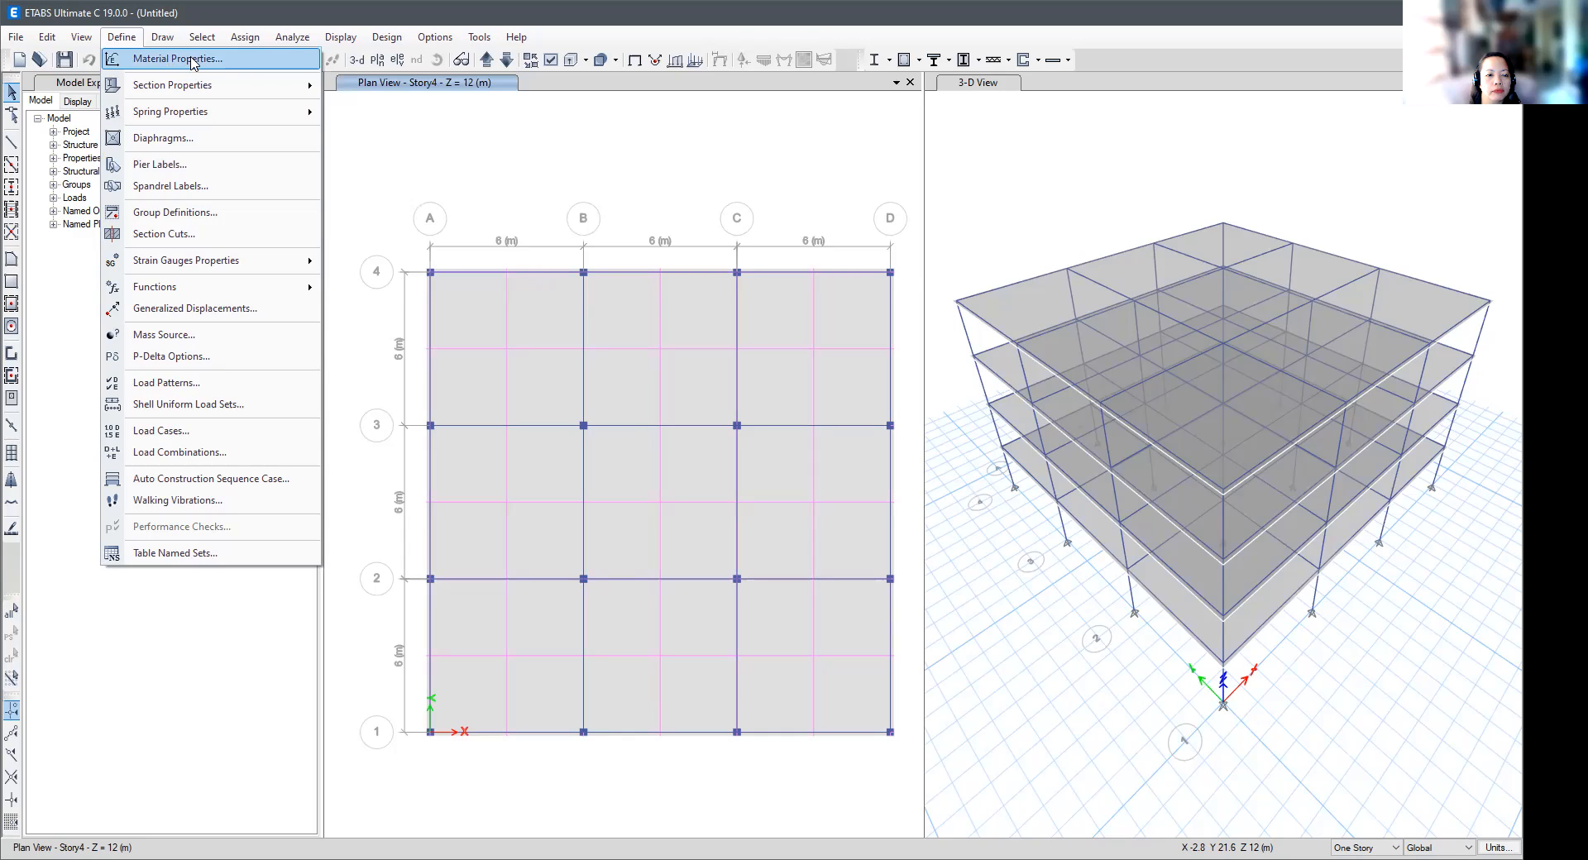
mouse_move(198, 42)
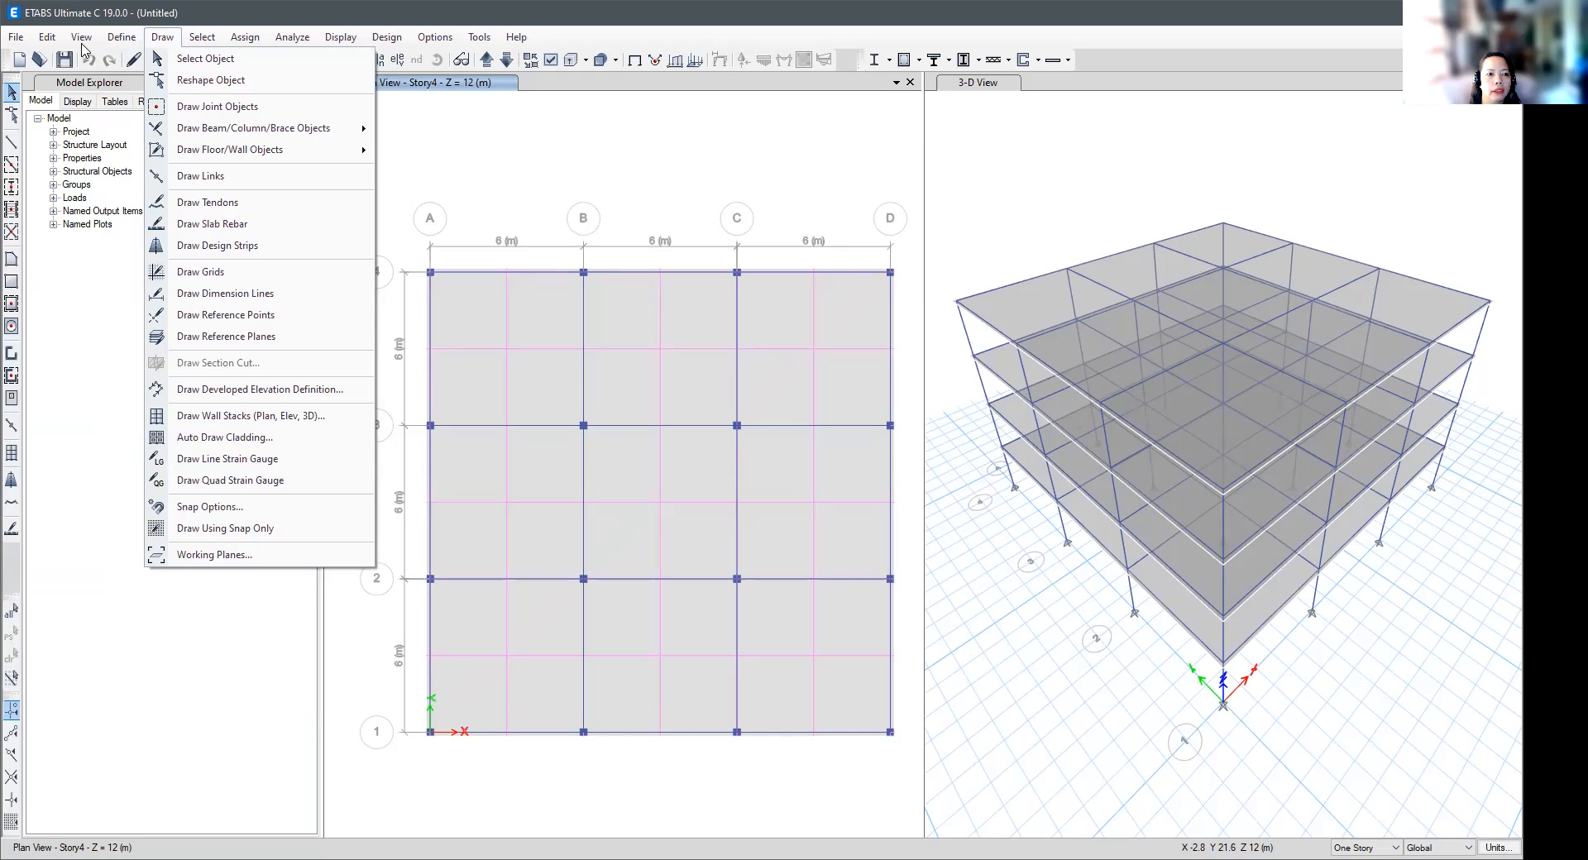
click(17, 42)
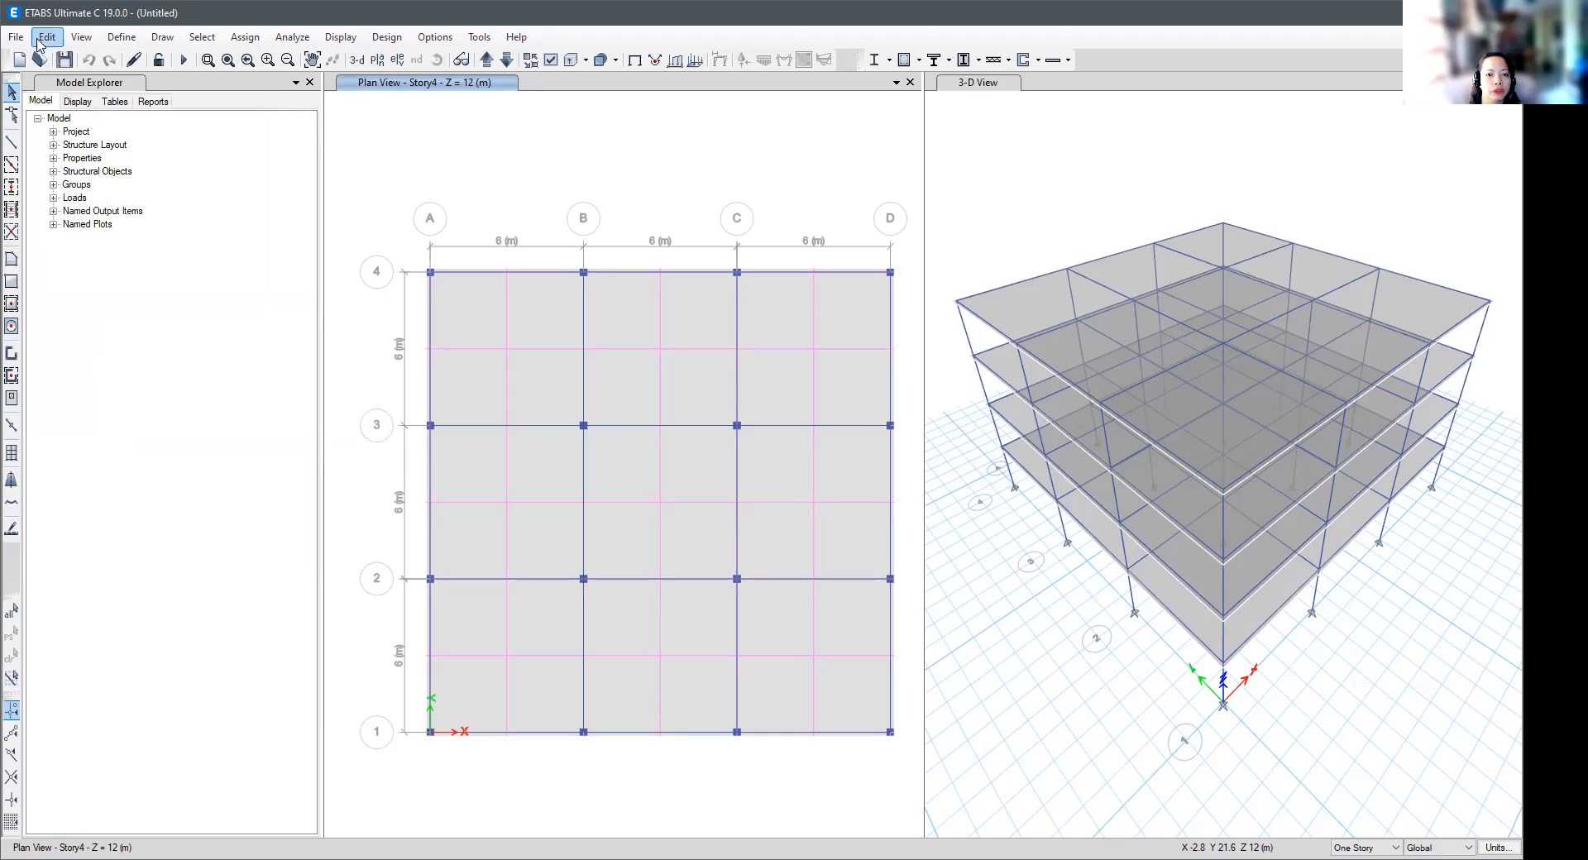